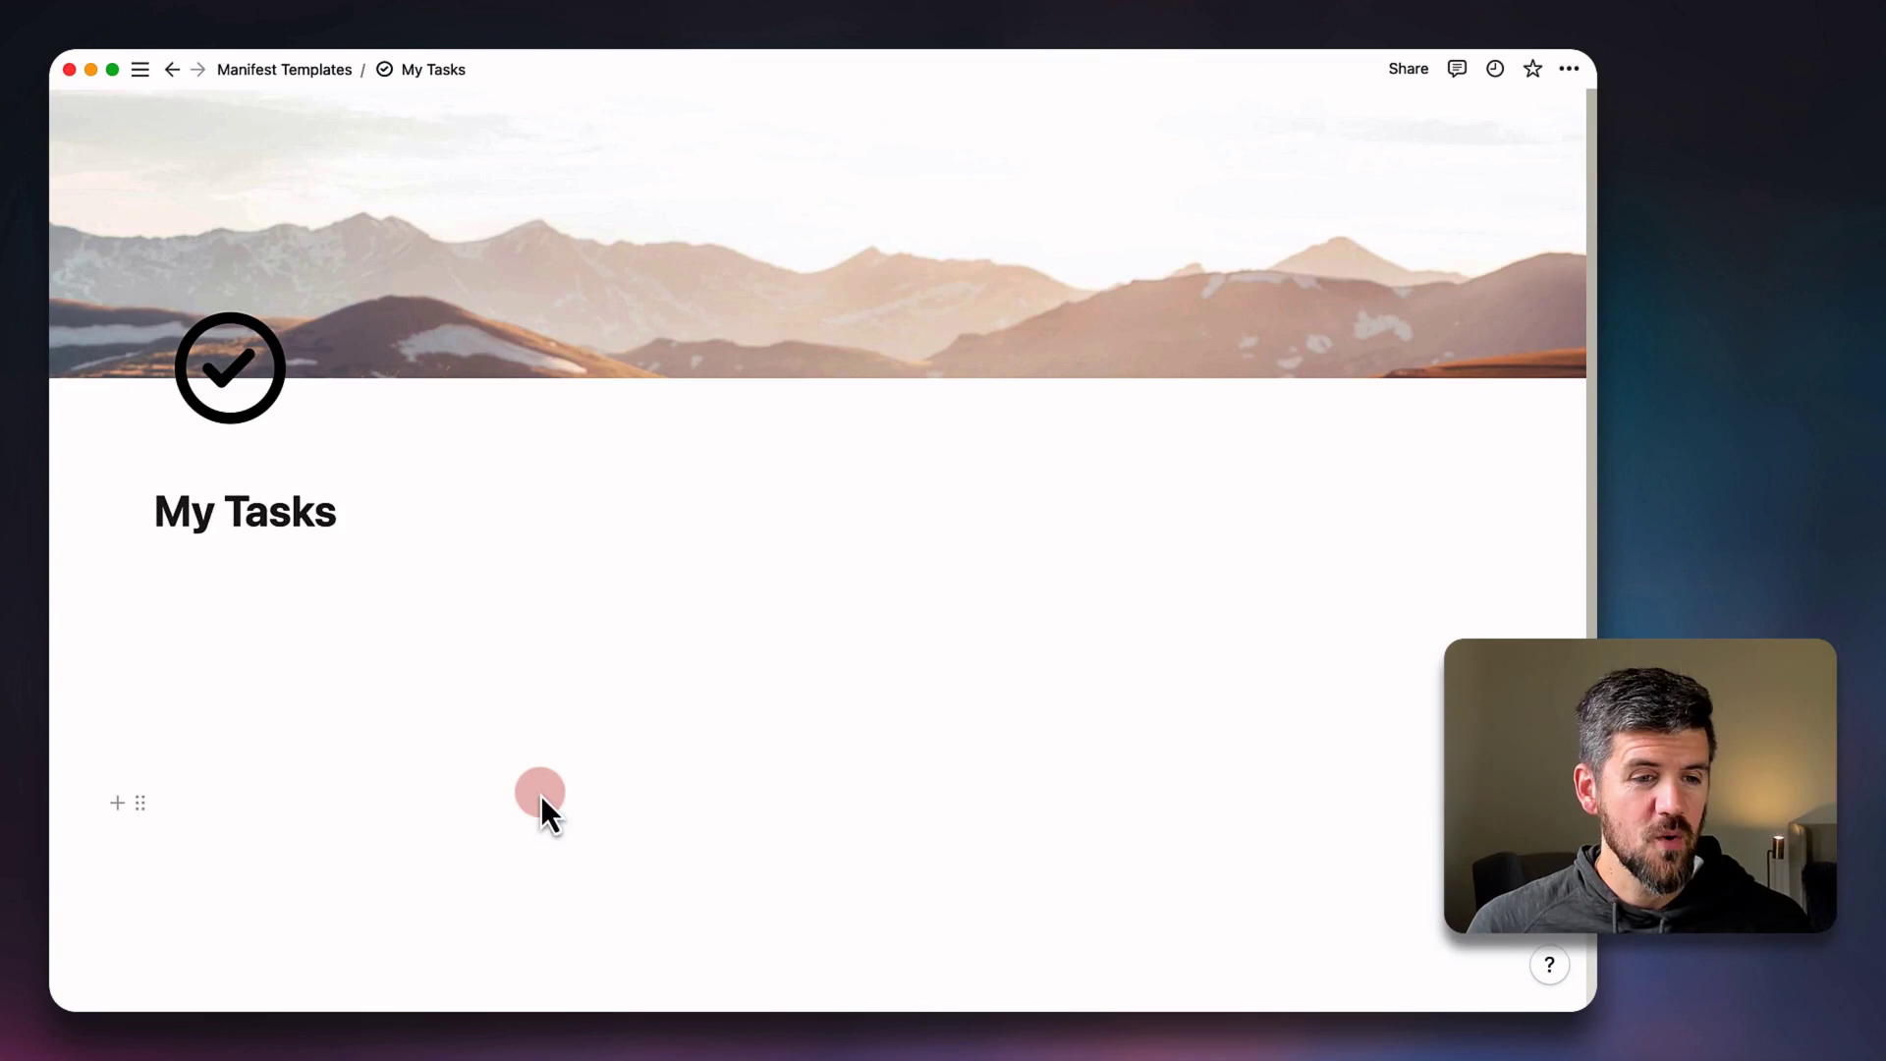
# Insert an inline board database below the My Tasks title with /database, creating Card 1–3.
pyautogui.click(503, 720)
pyautogui.press('BackSpace')
pyautogui.press('BackSpace')
pyautogui.press('BackSpace')
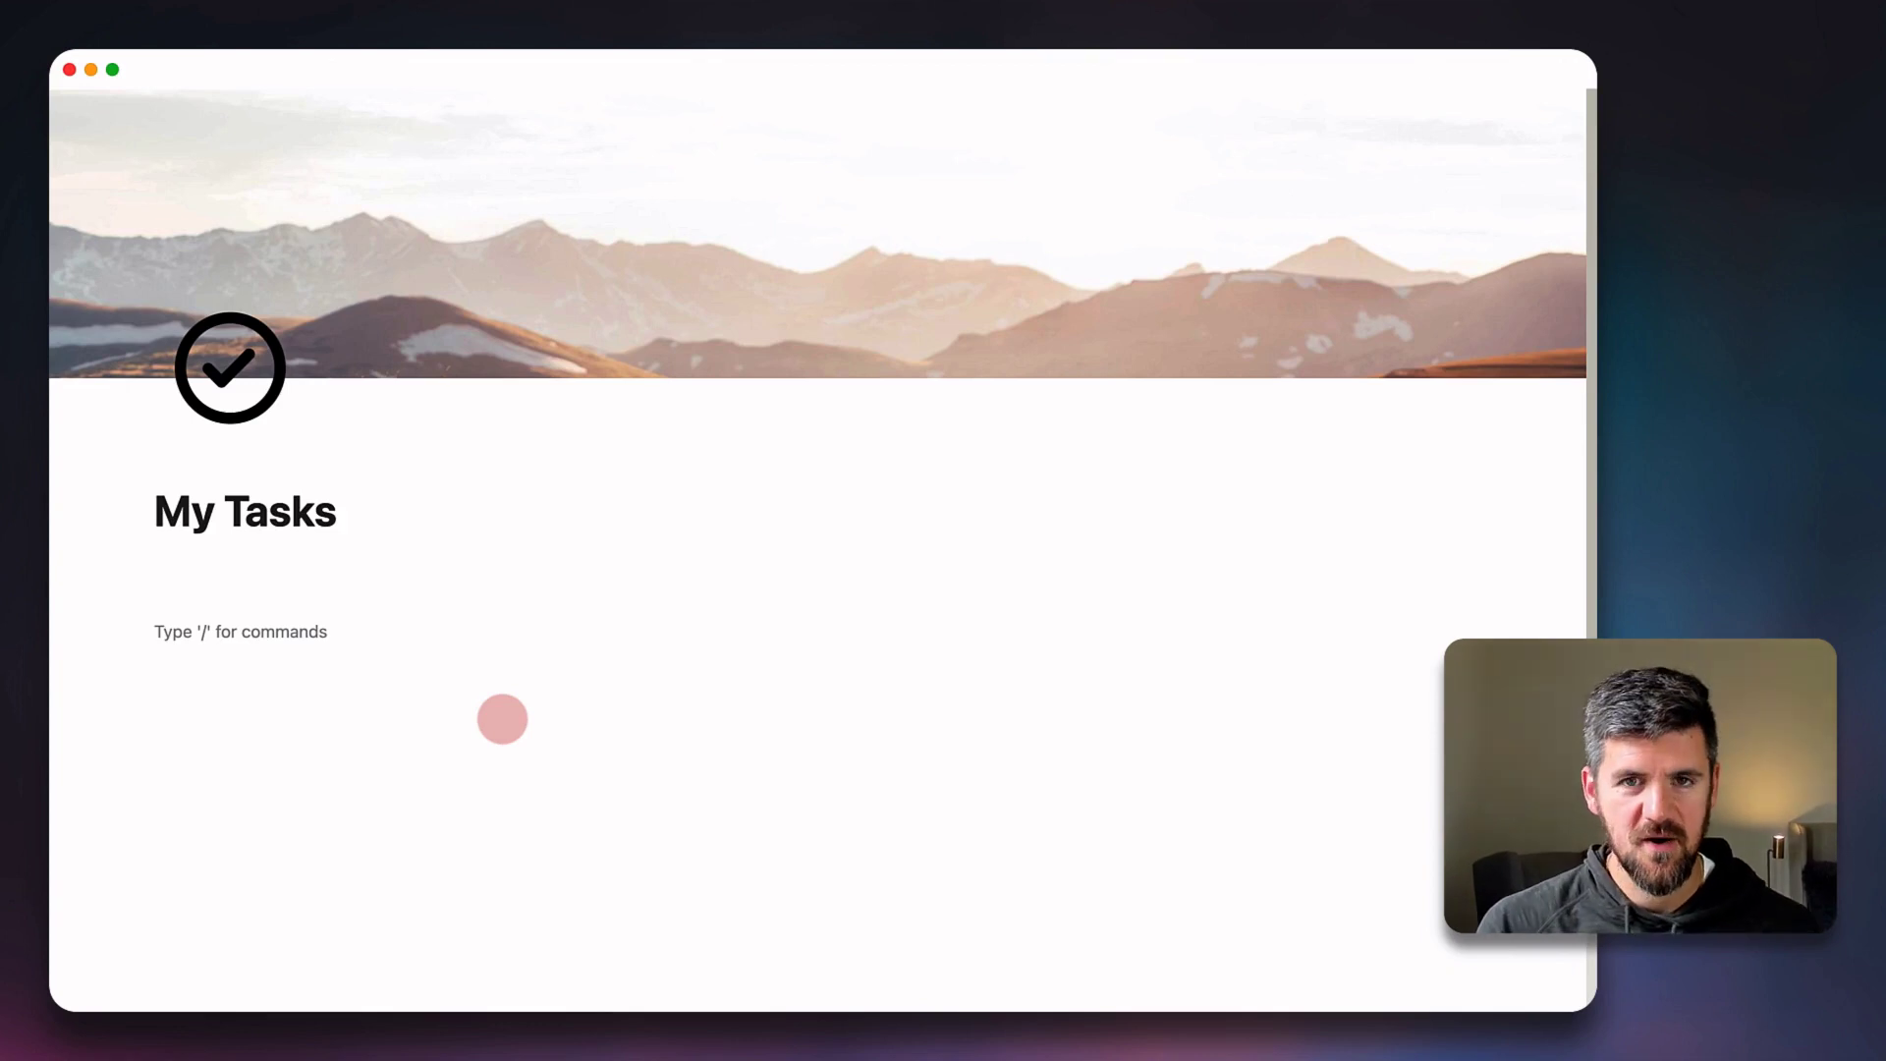
pyautogui.write('/database')
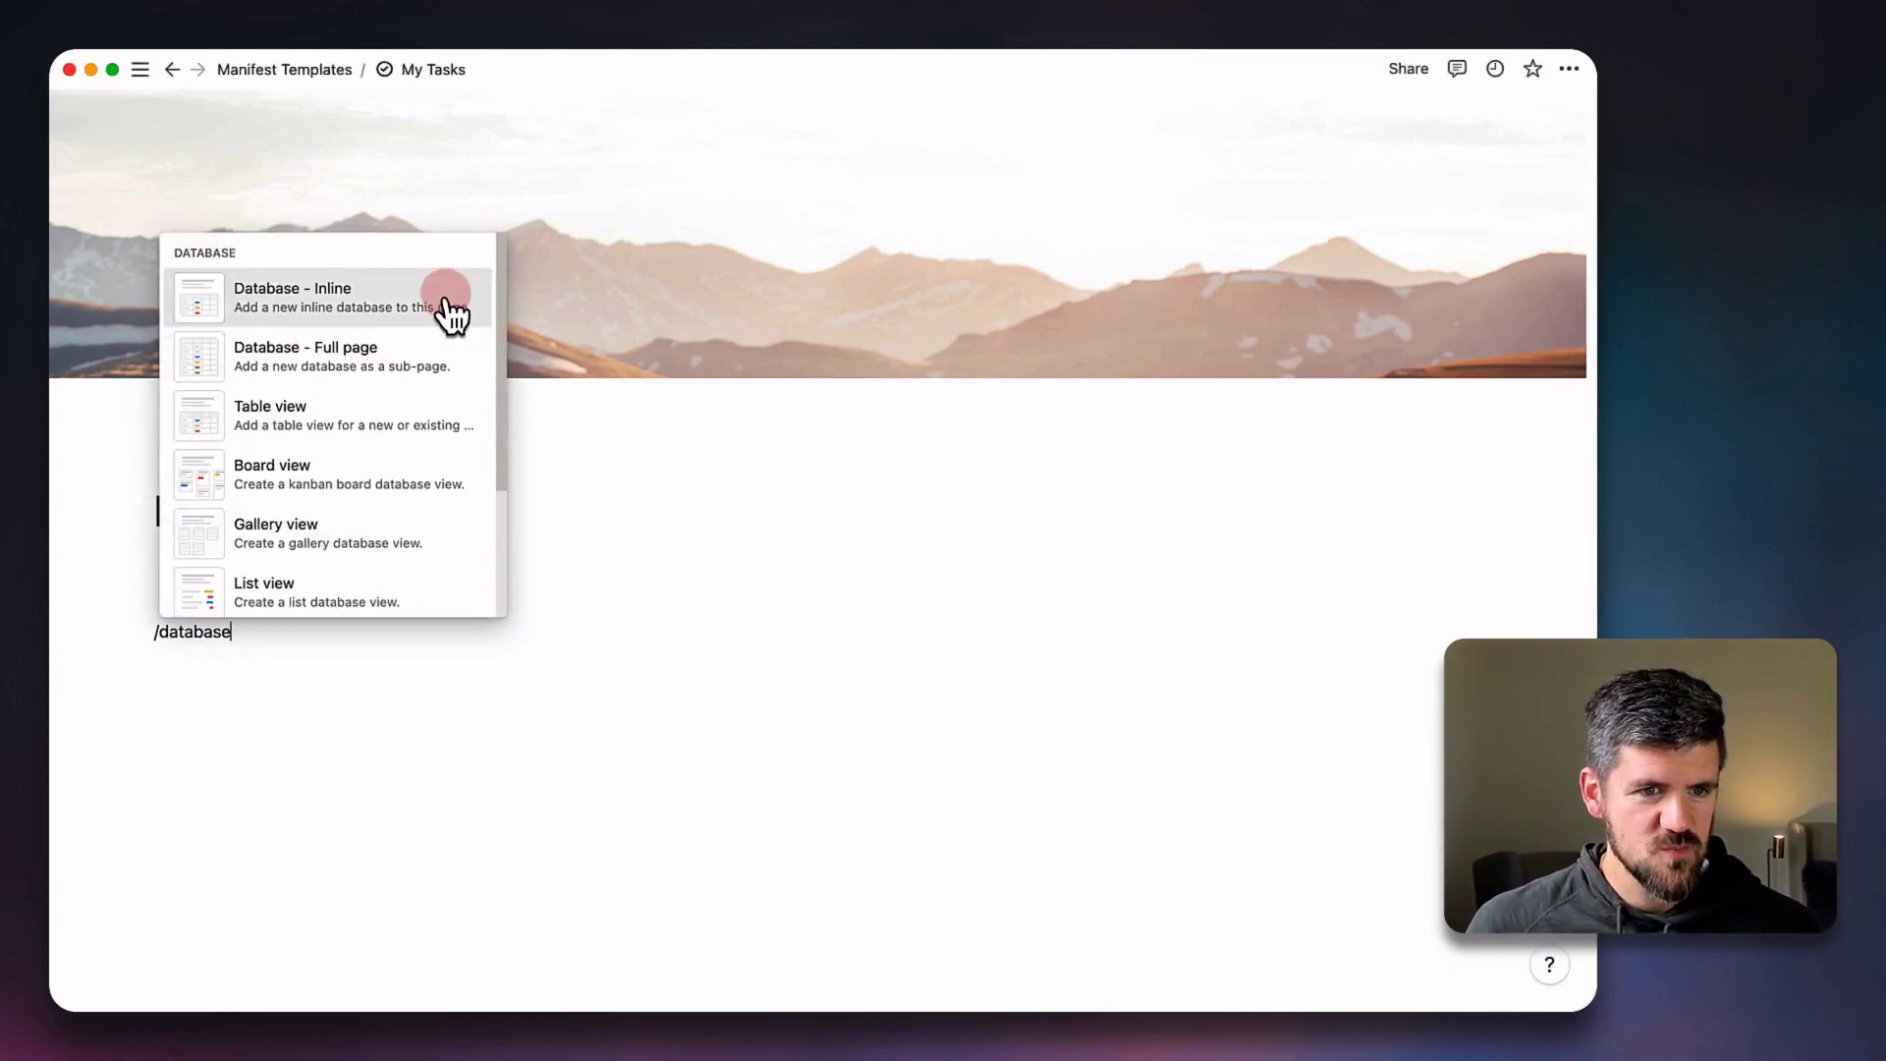
pyautogui.click(370, 488)
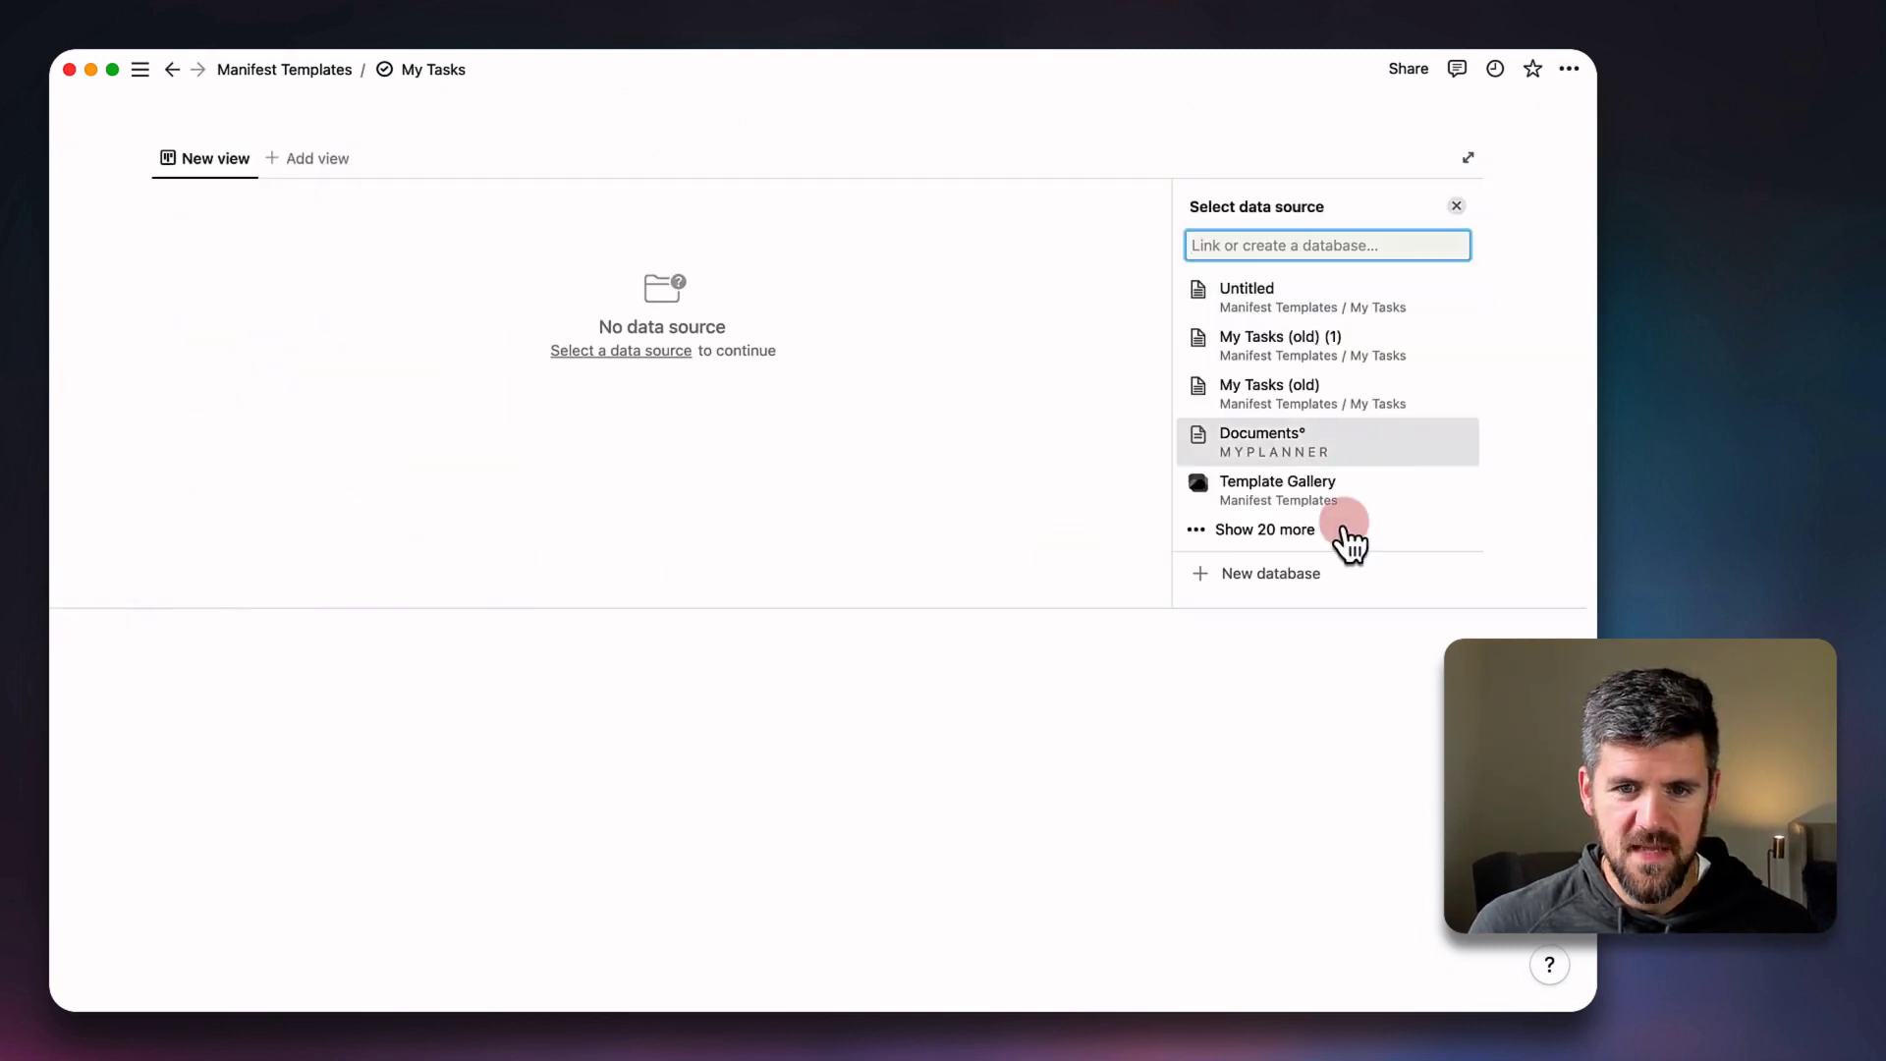
pyautogui.click(1274, 577)
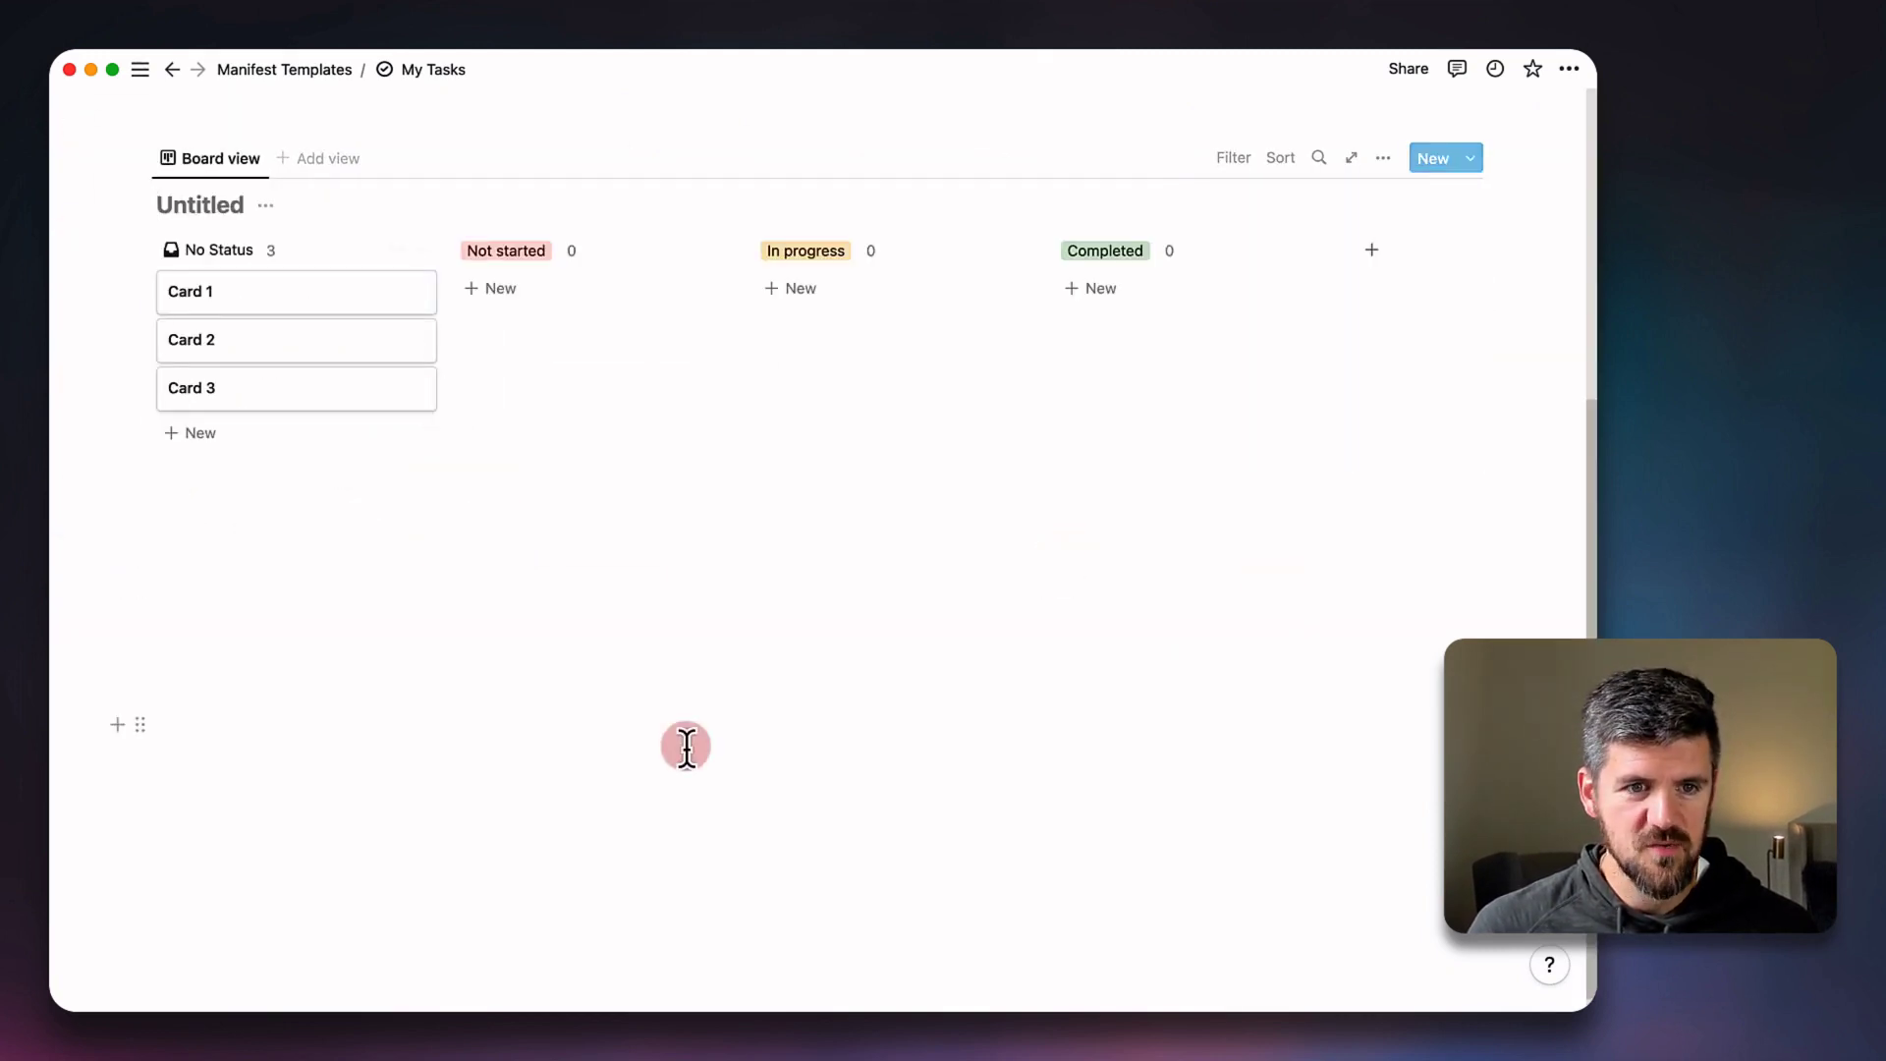
pyautogui.scroll(3, 686, 745)
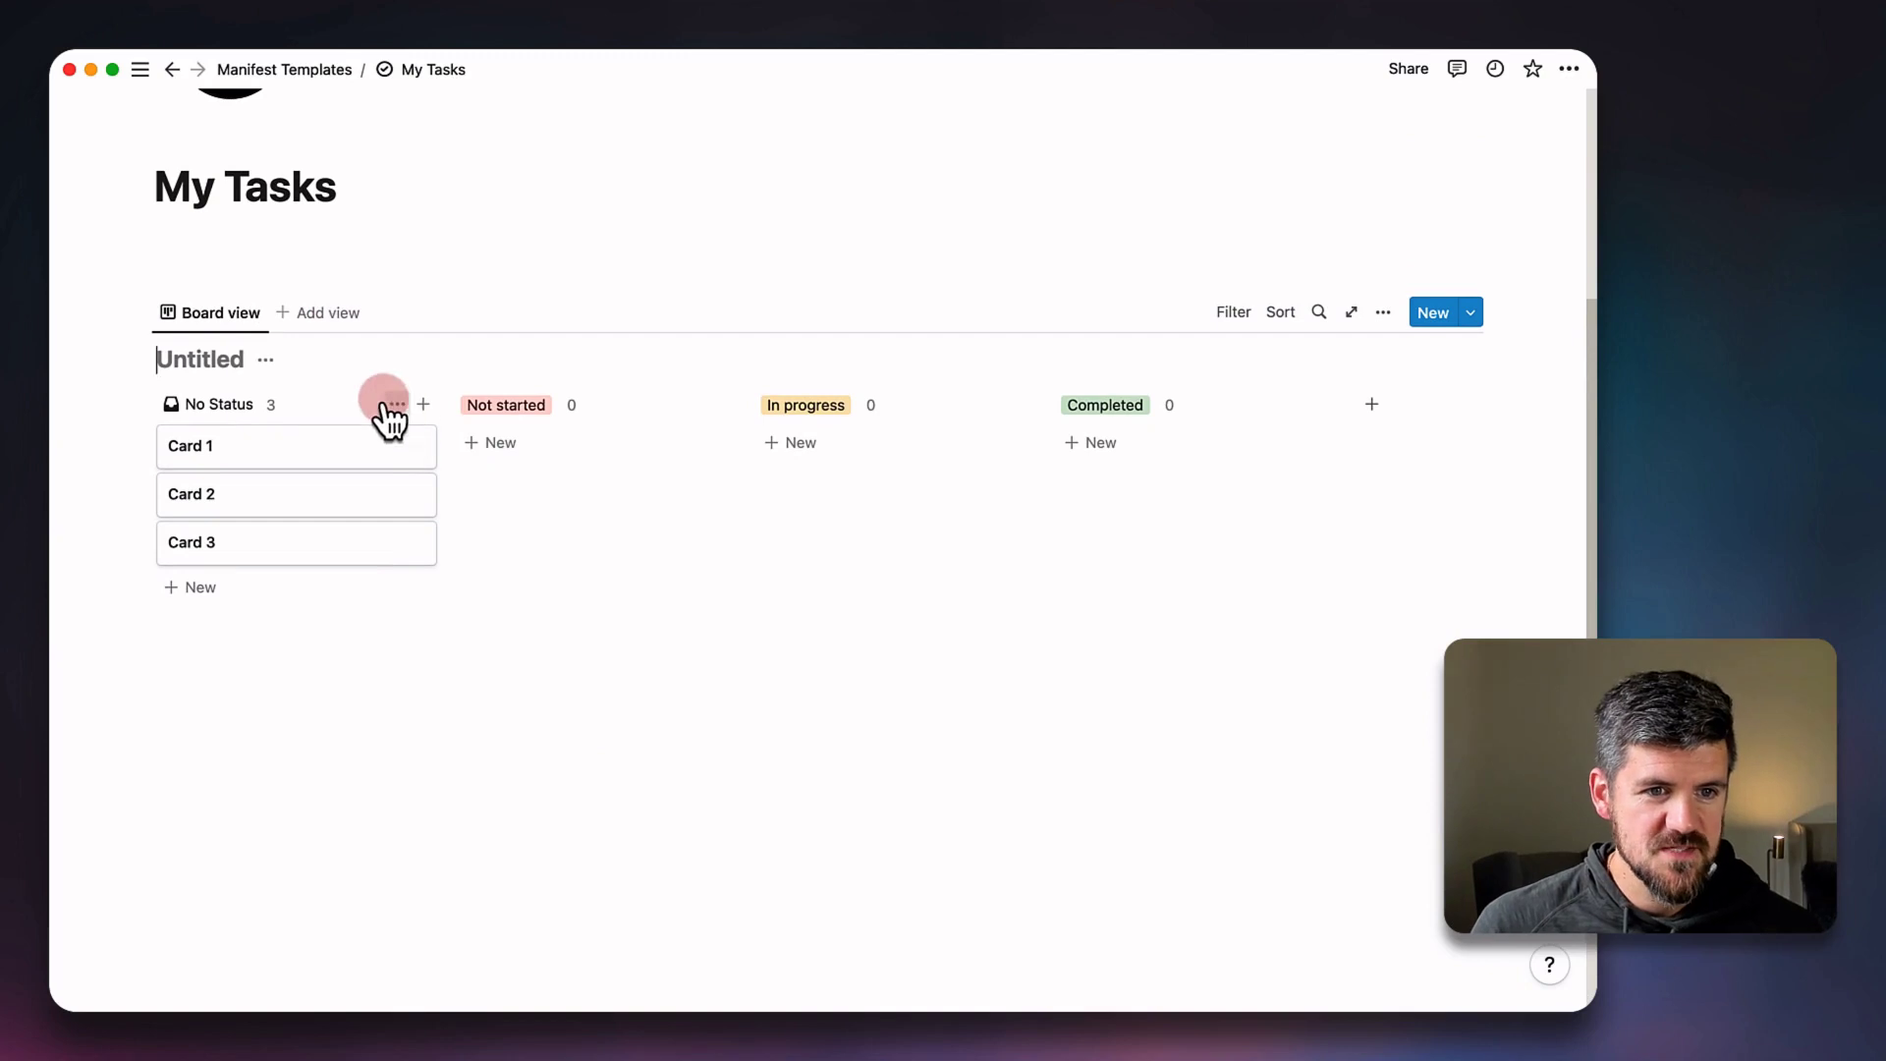
# Hide the No Status group, place Card 2 and Card 3 in Not started and Card 1 in Completed.
pyautogui.click(350, 732)
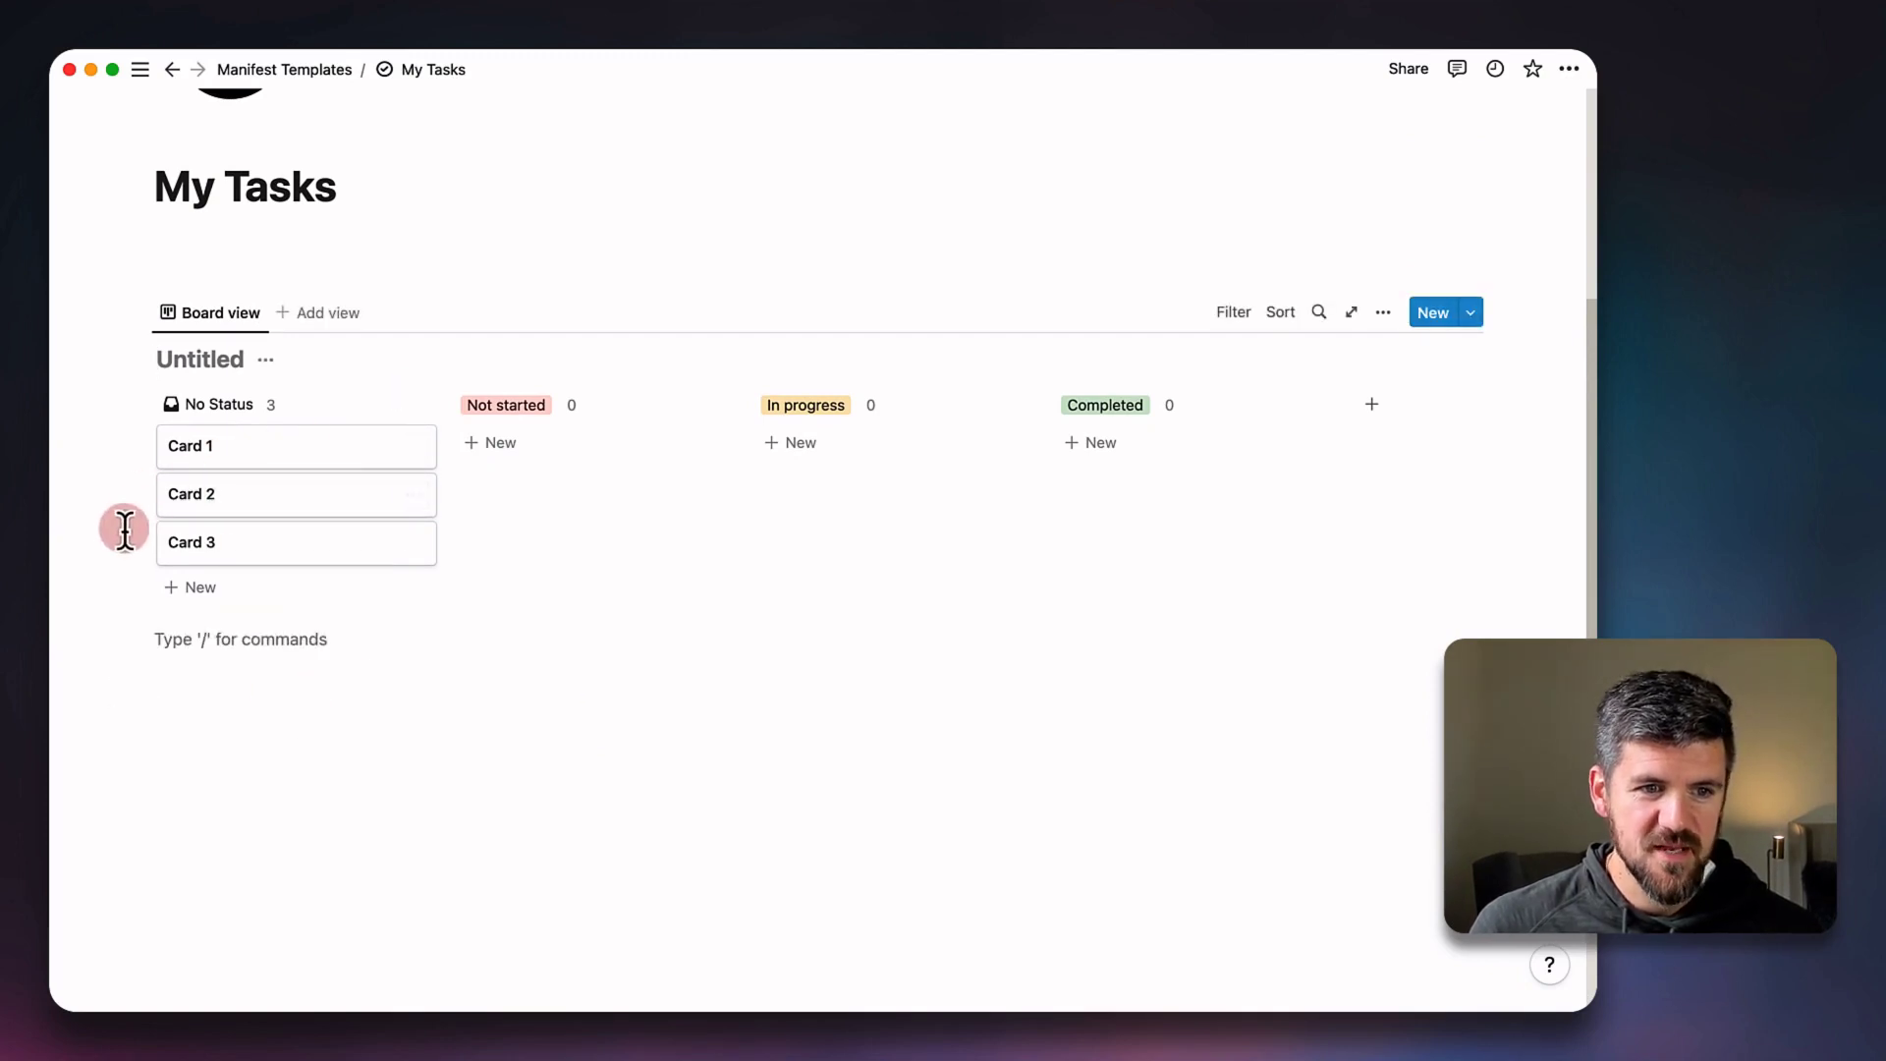
pyautogui.moveTo(118, 526); pyautogui.dragTo(536, 452)
pyautogui.click(396, 404)
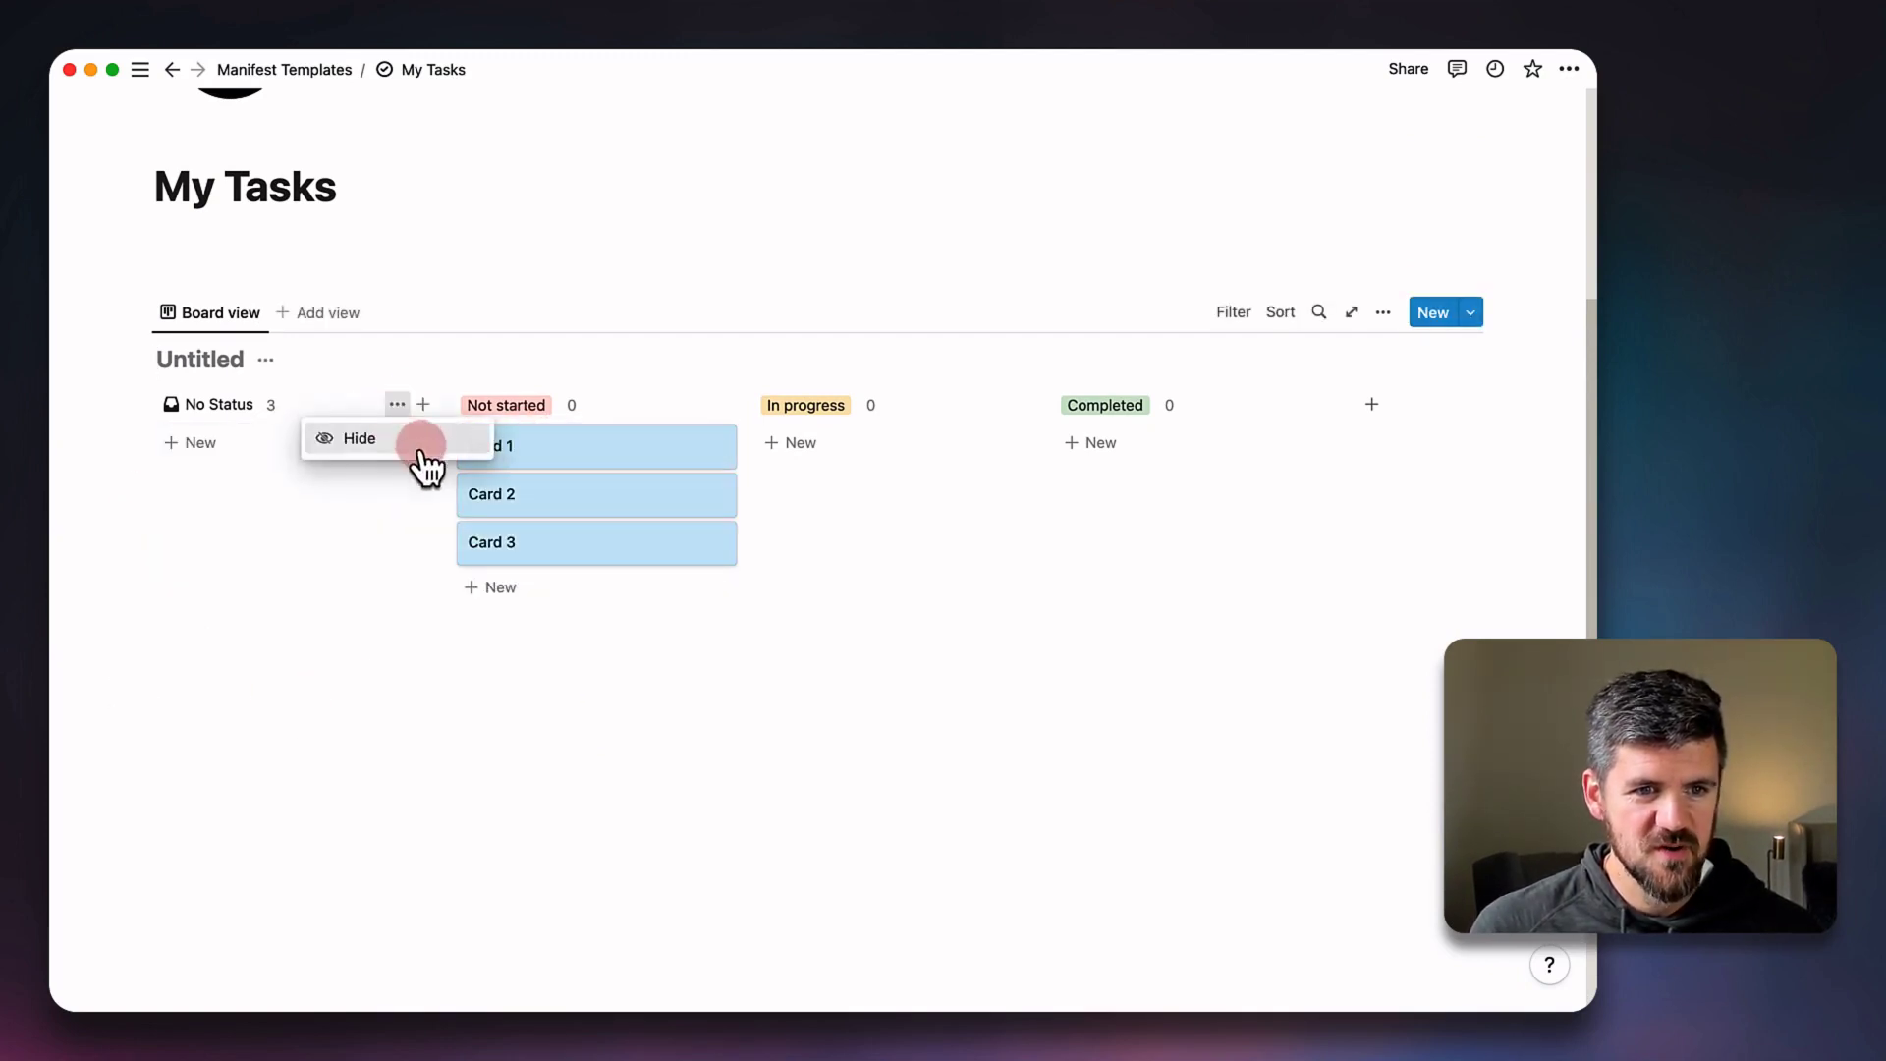
pyautogui.click(420, 439)
pyautogui.moveTo(265, 452); pyautogui.dragTo(492, 451)
pyautogui.click(349, 648)
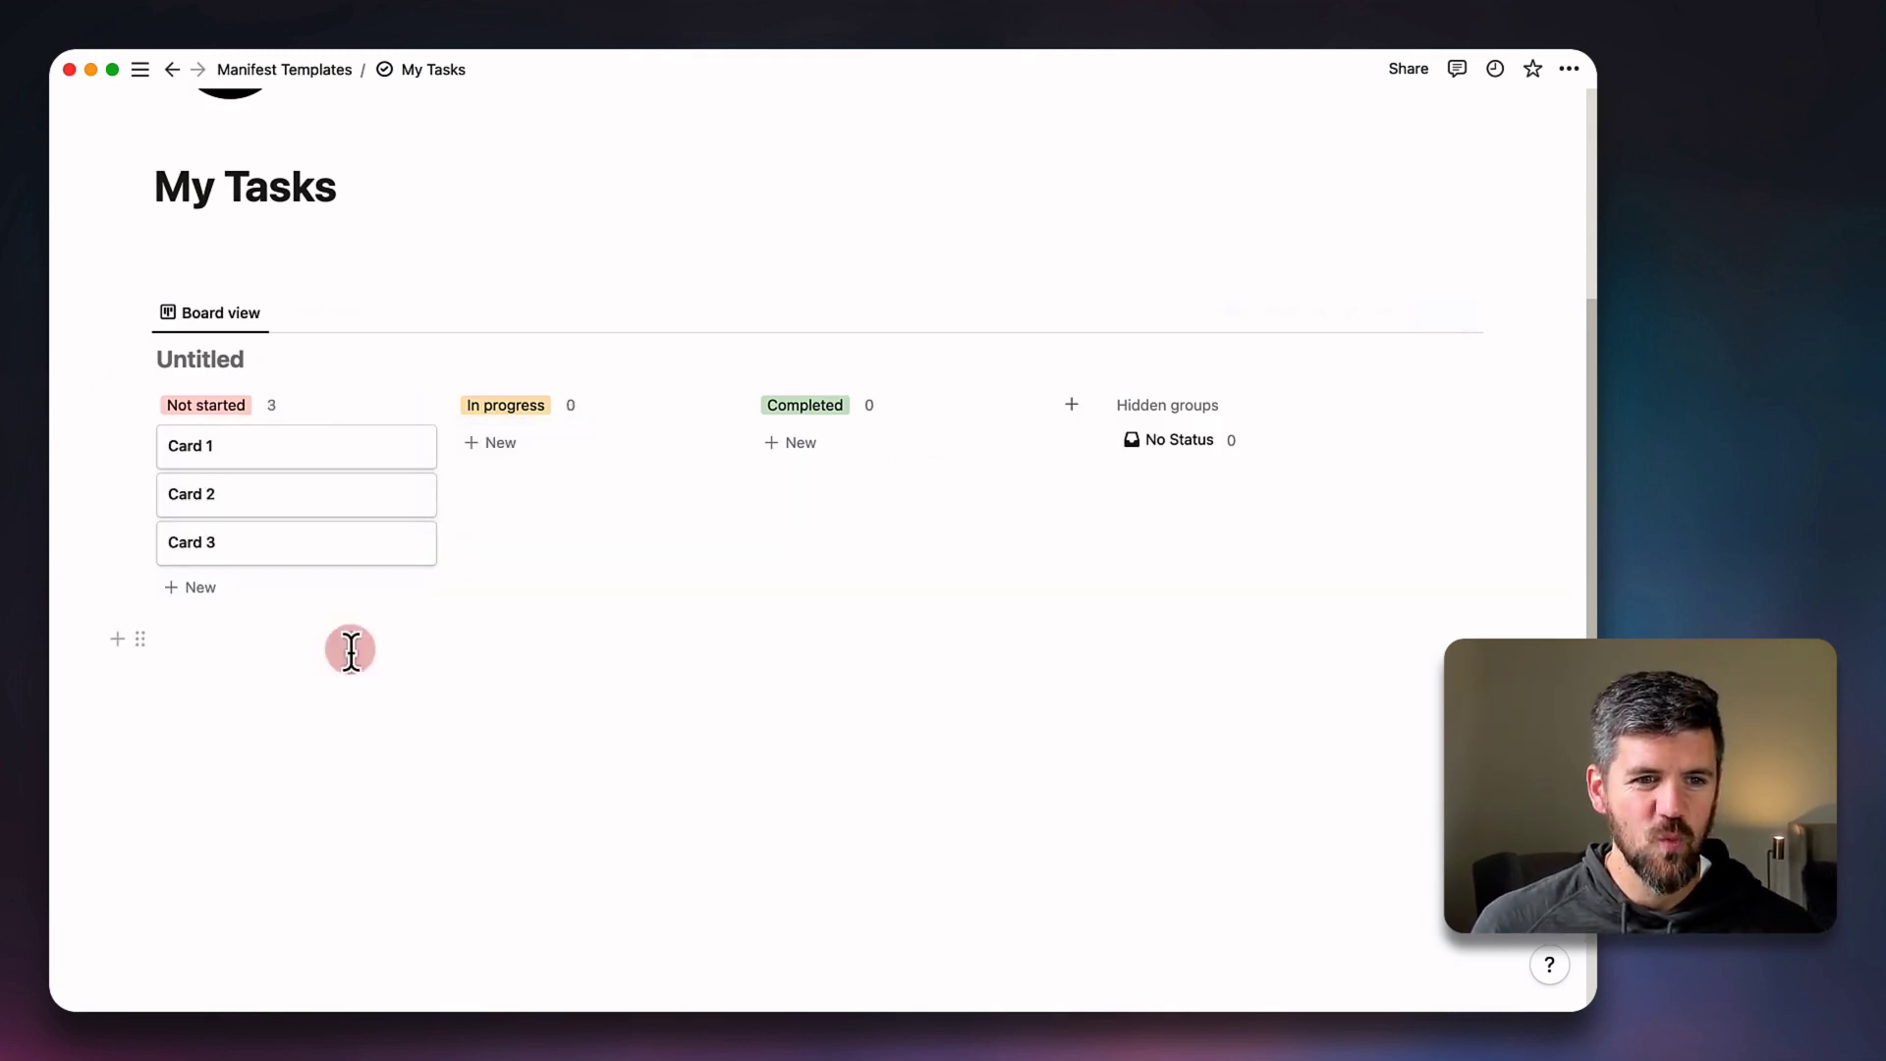
pyautogui.moveTo(285, 445); pyautogui.dragTo(792, 460)
pyautogui.click(574, 615)
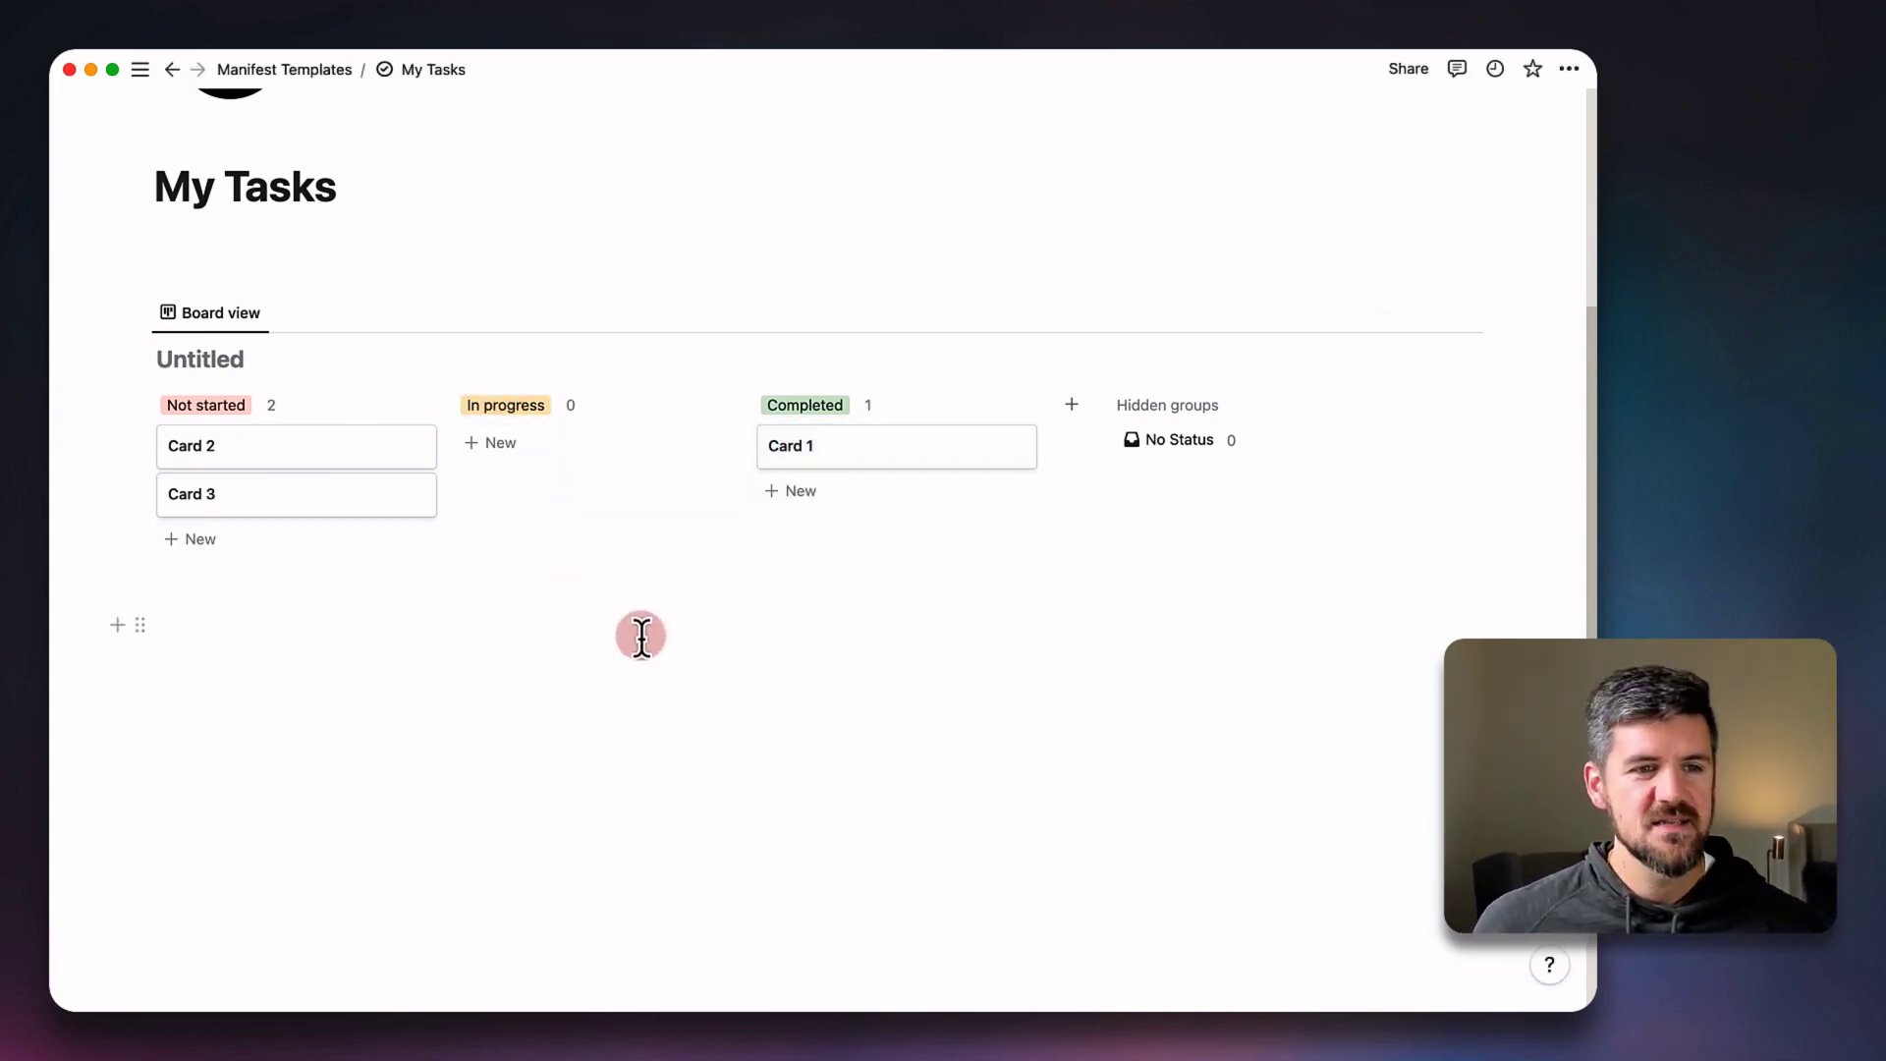
# Rename the board to 'My Tasks', fixing the misspelled ending.
pyautogui.click(212, 358)
pyautogui.write('My Tasks')
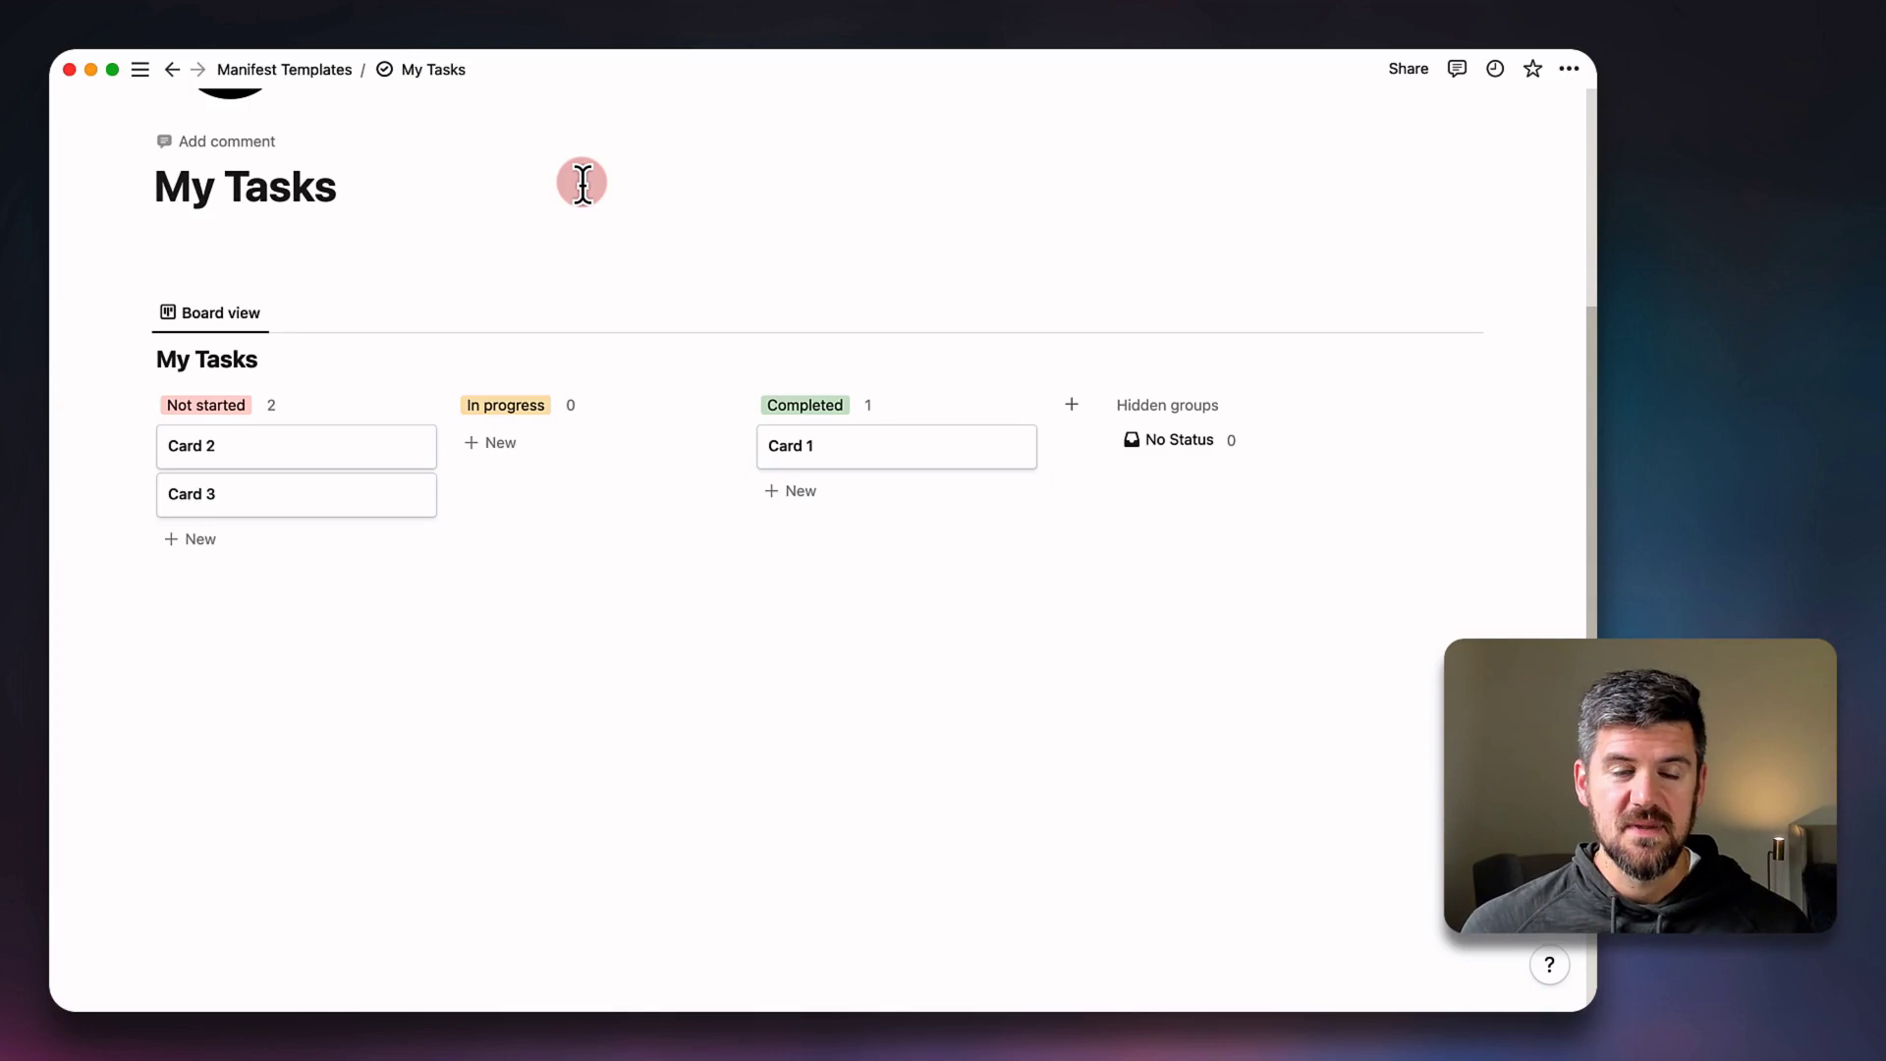
# Insert a new board database under the title with /database and name it 'My New Tasks'.
pyautogui.click(696, 186)
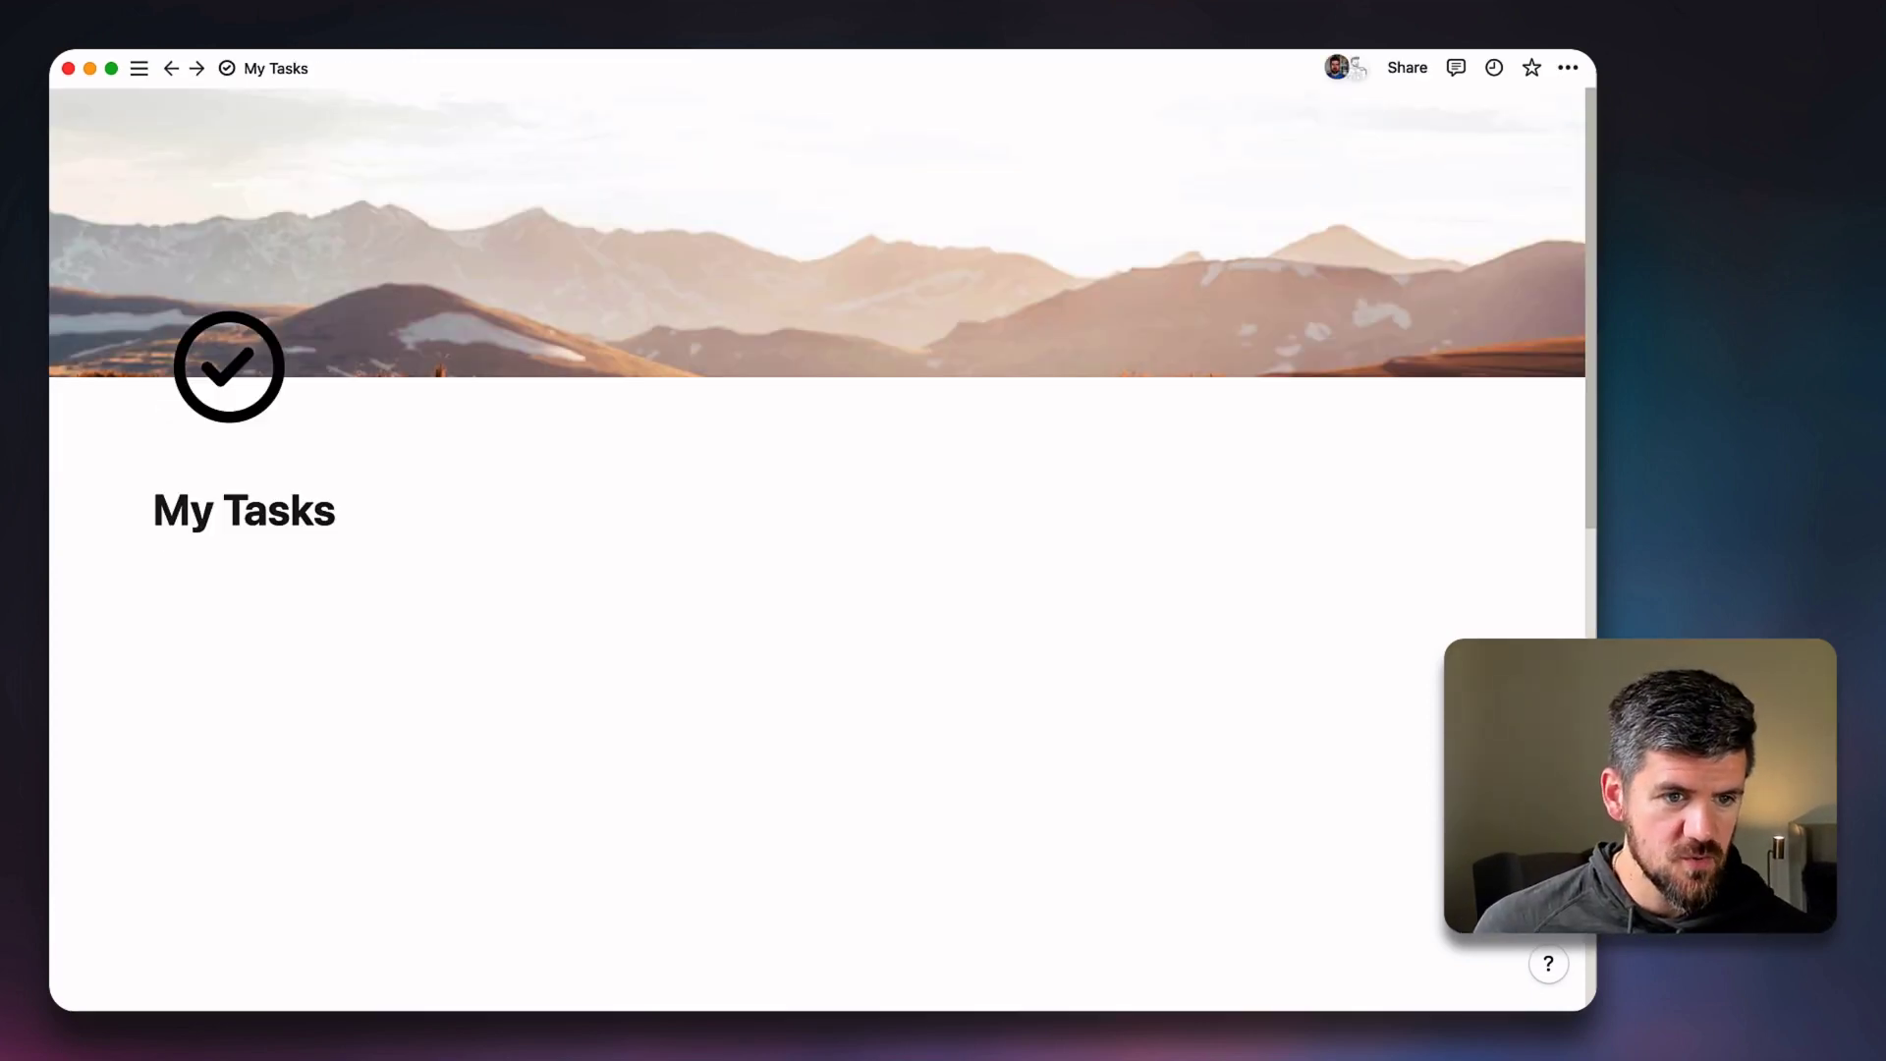
pyautogui.click(568, 700)
pyautogui.click(393, 564)
pyautogui.write('/')
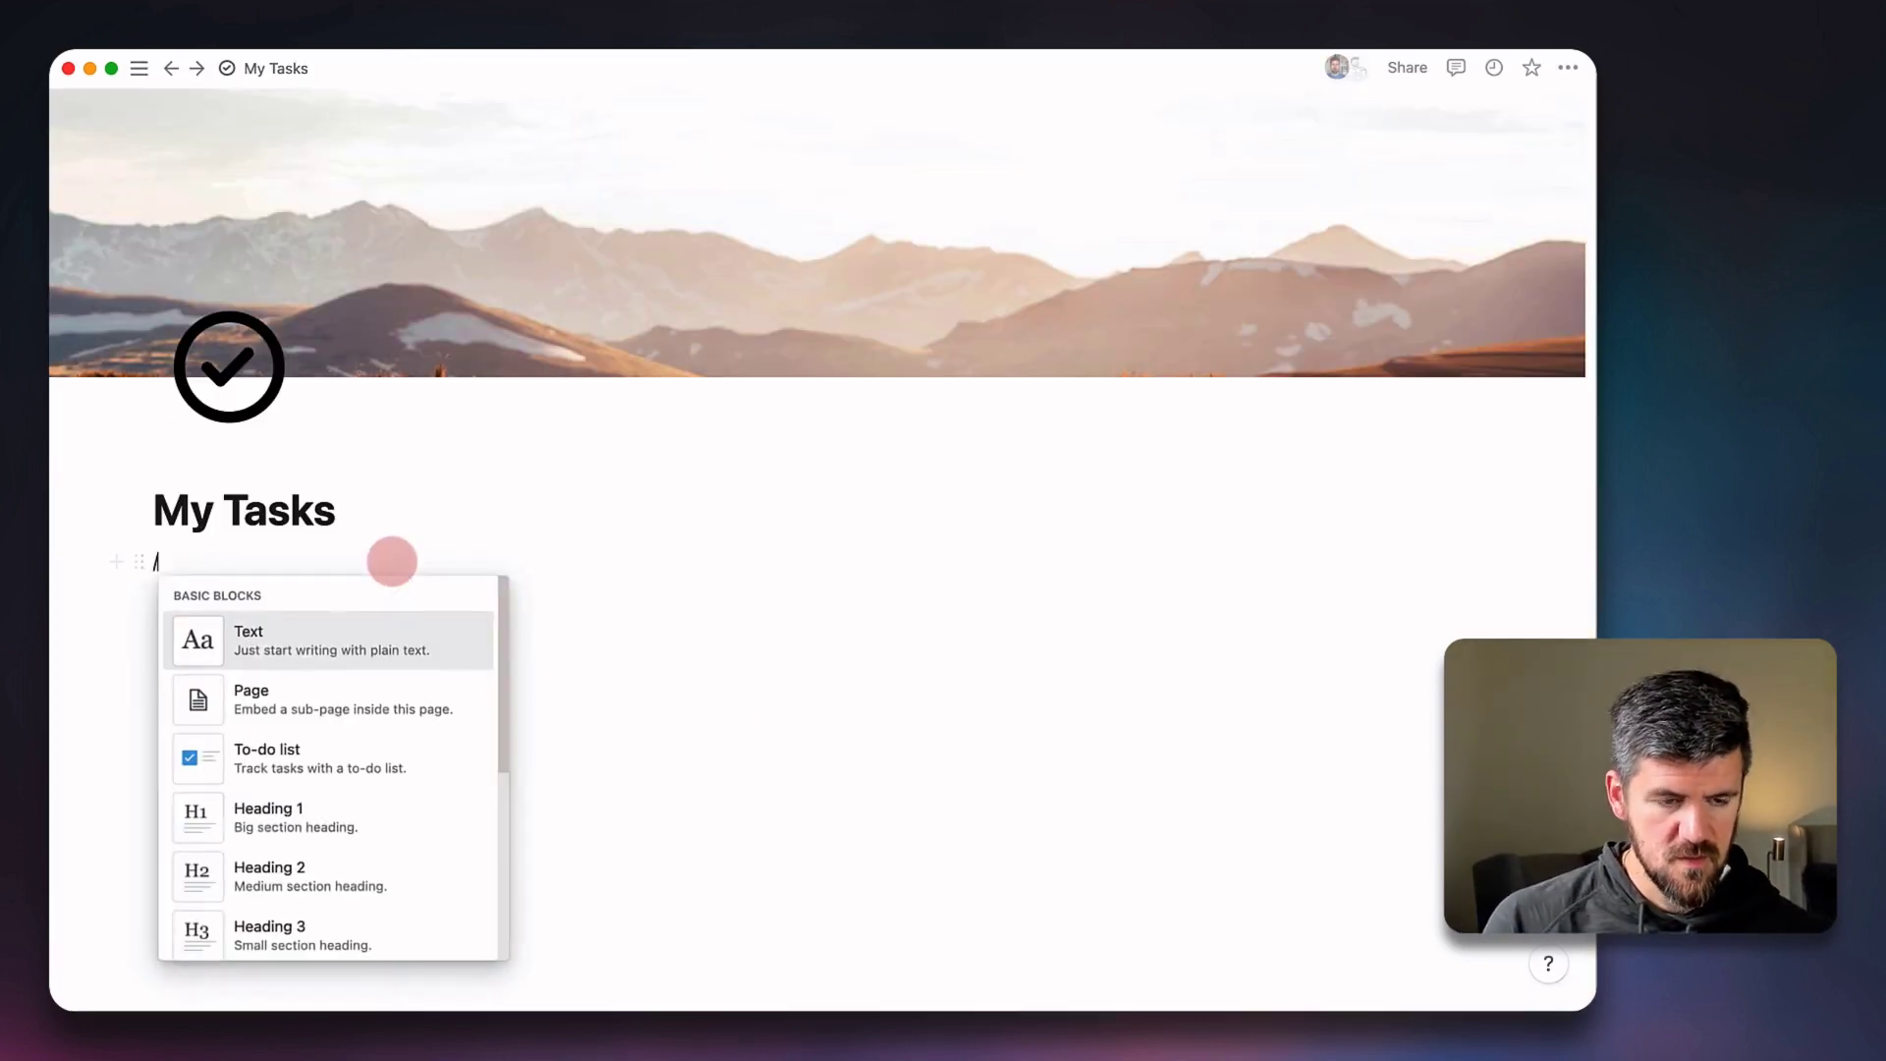
pyautogui.write('database')
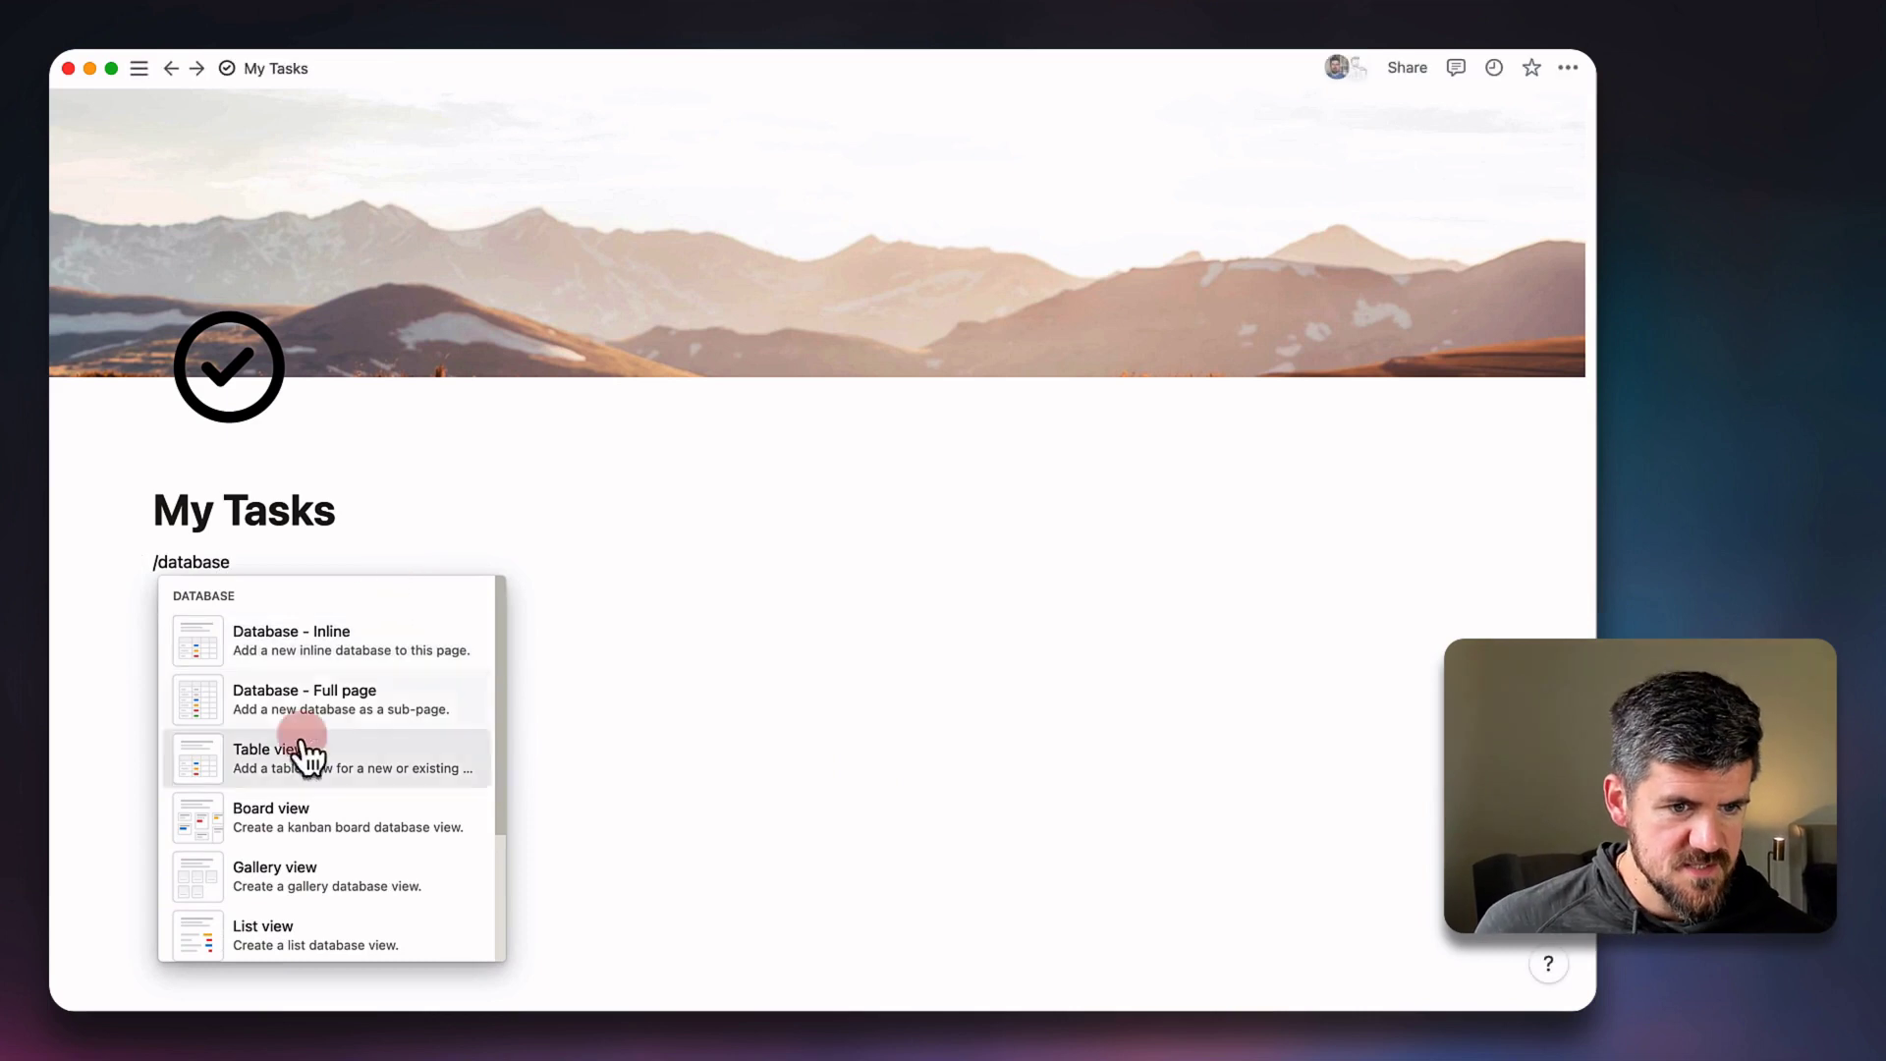
pyautogui.click(363, 823)
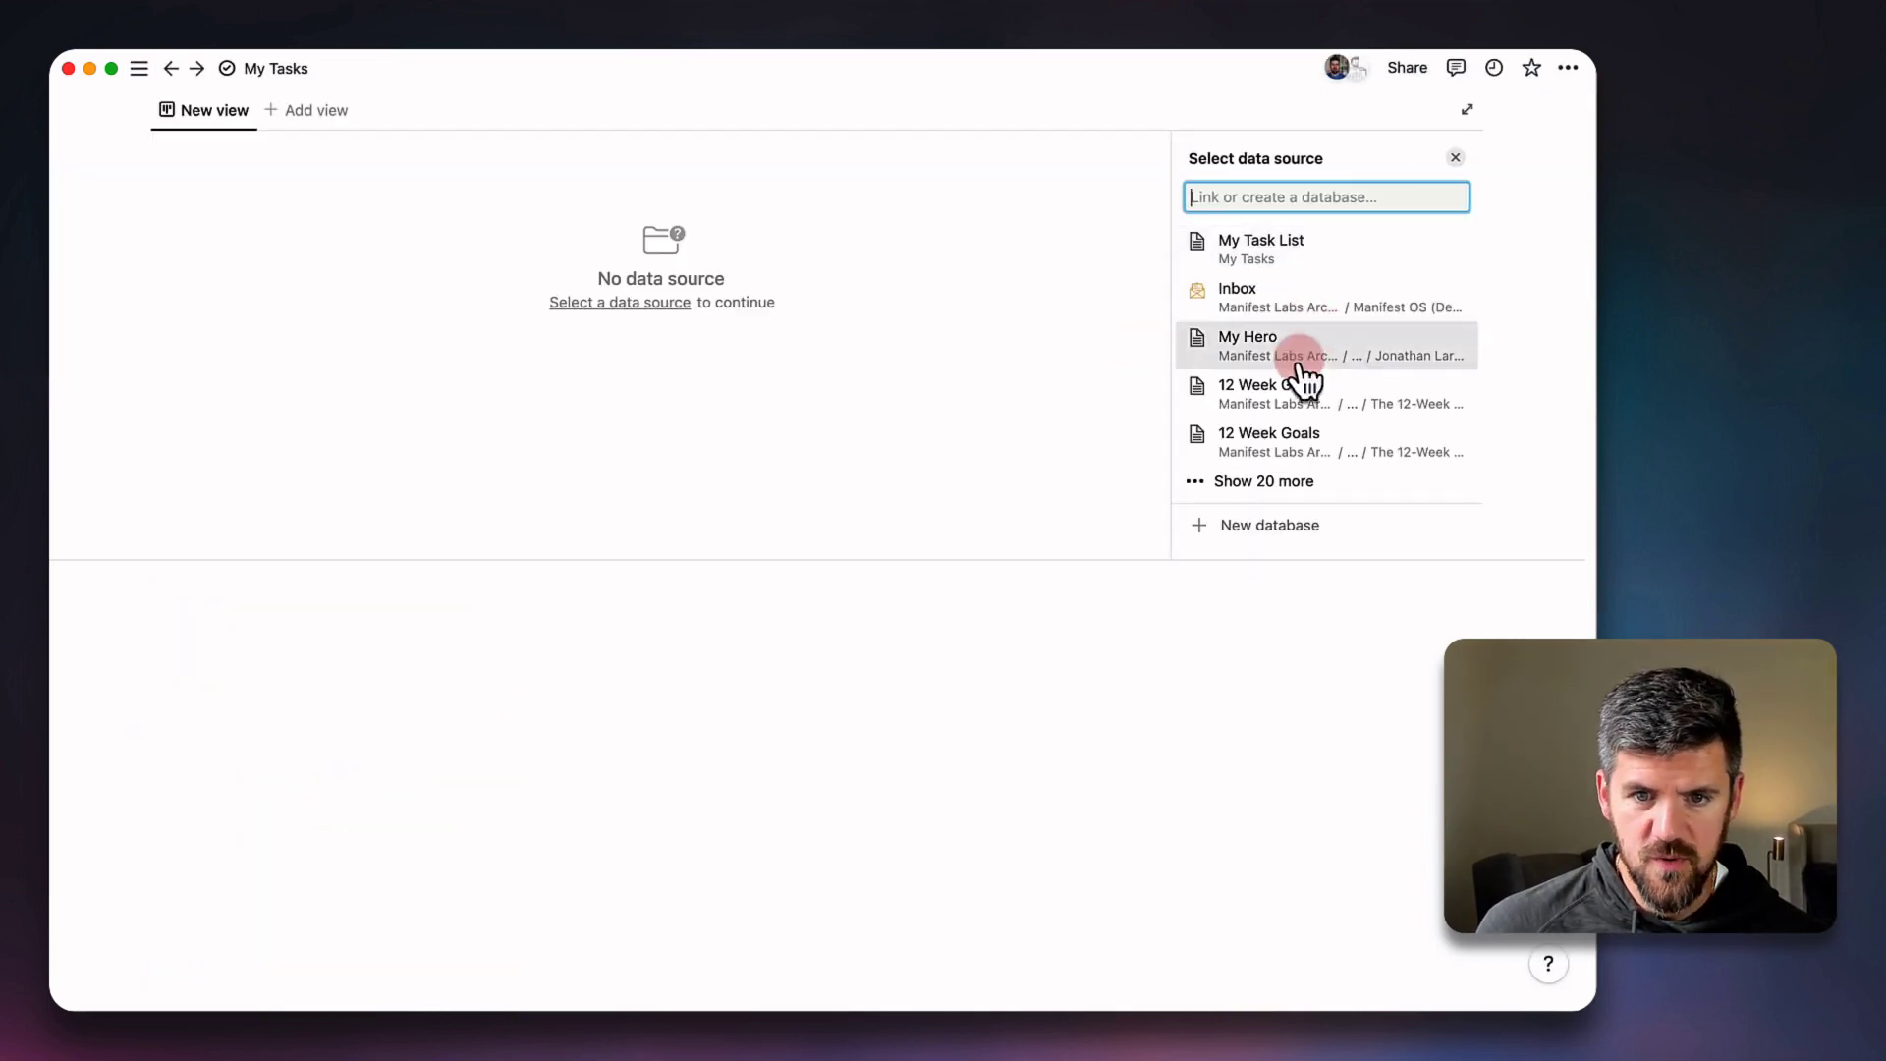
pyautogui.click(1267, 532)
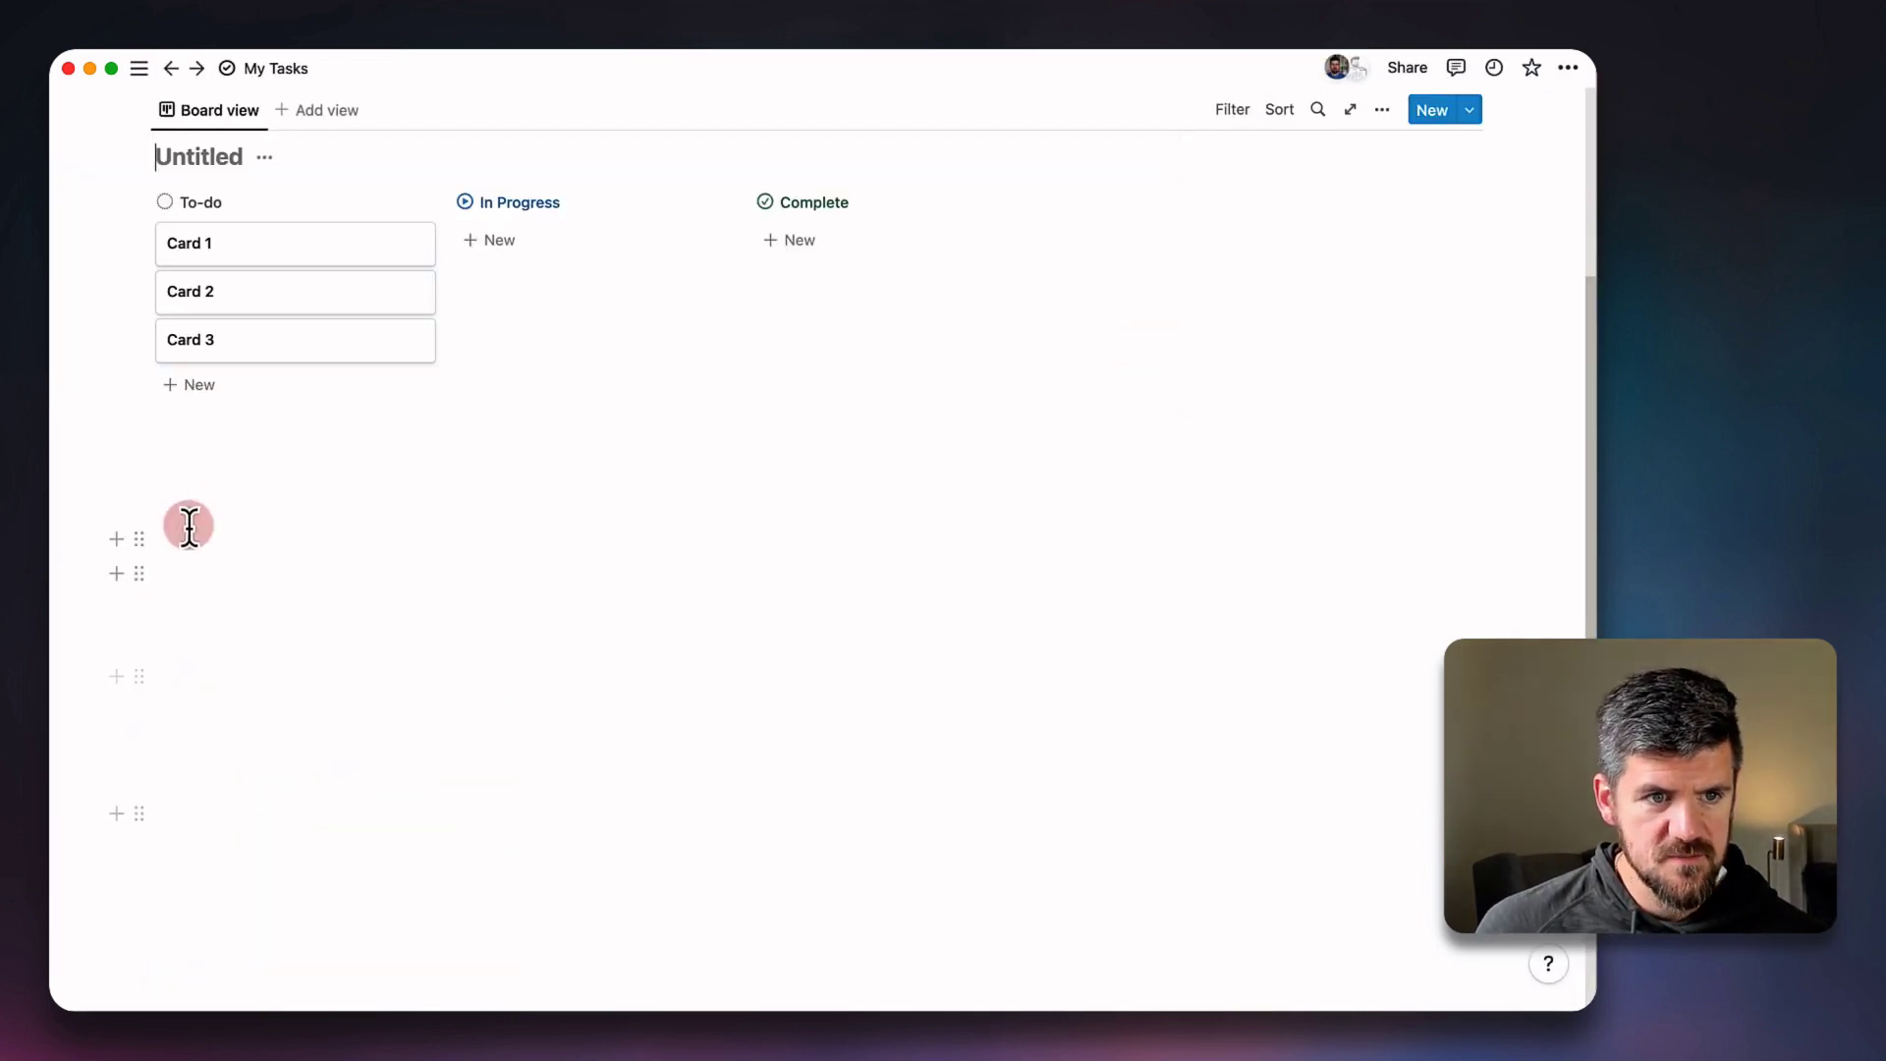
pyautogui.scroll(3, 219, 396)
pyautogui.write('My New Tasks')
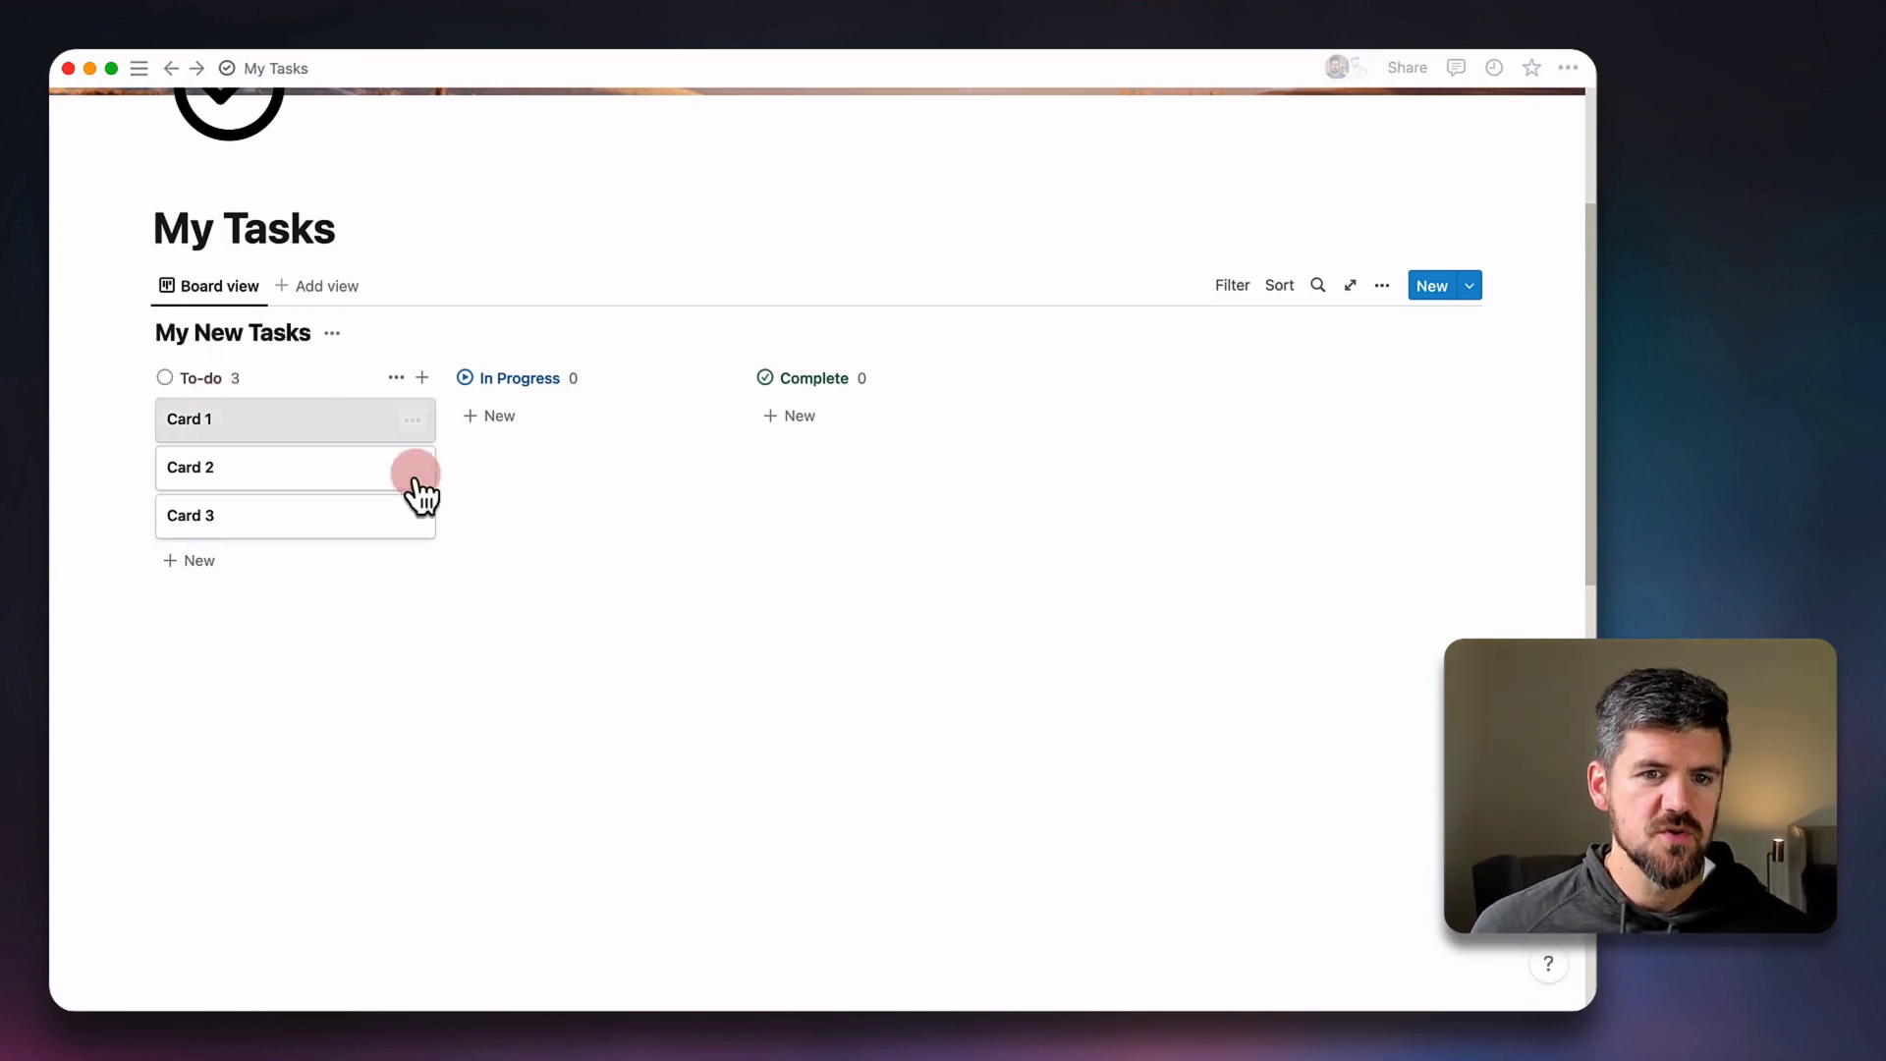
pyautogui.scroll(5, 421, 491)
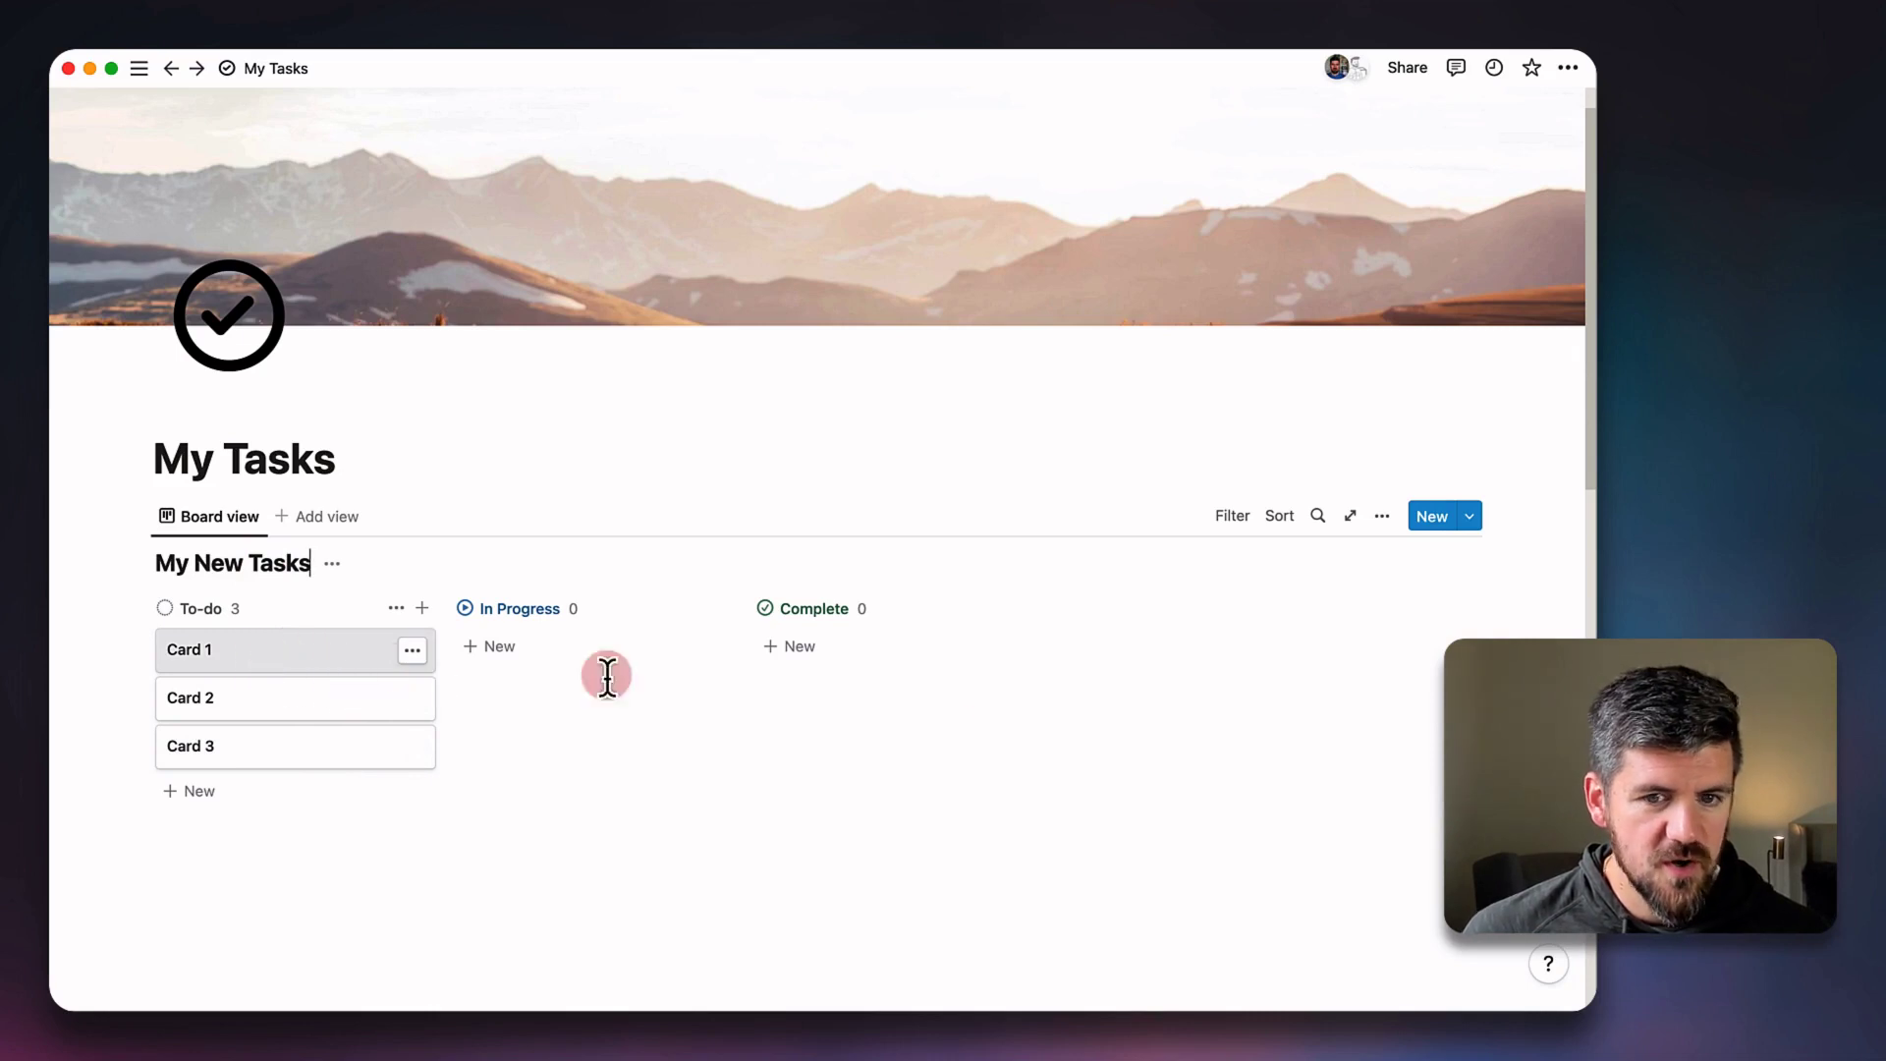
# Show the board's property visibility list from View options, with Name and Assign shown and Status hidden.
pyautogui.click(1382, 518)
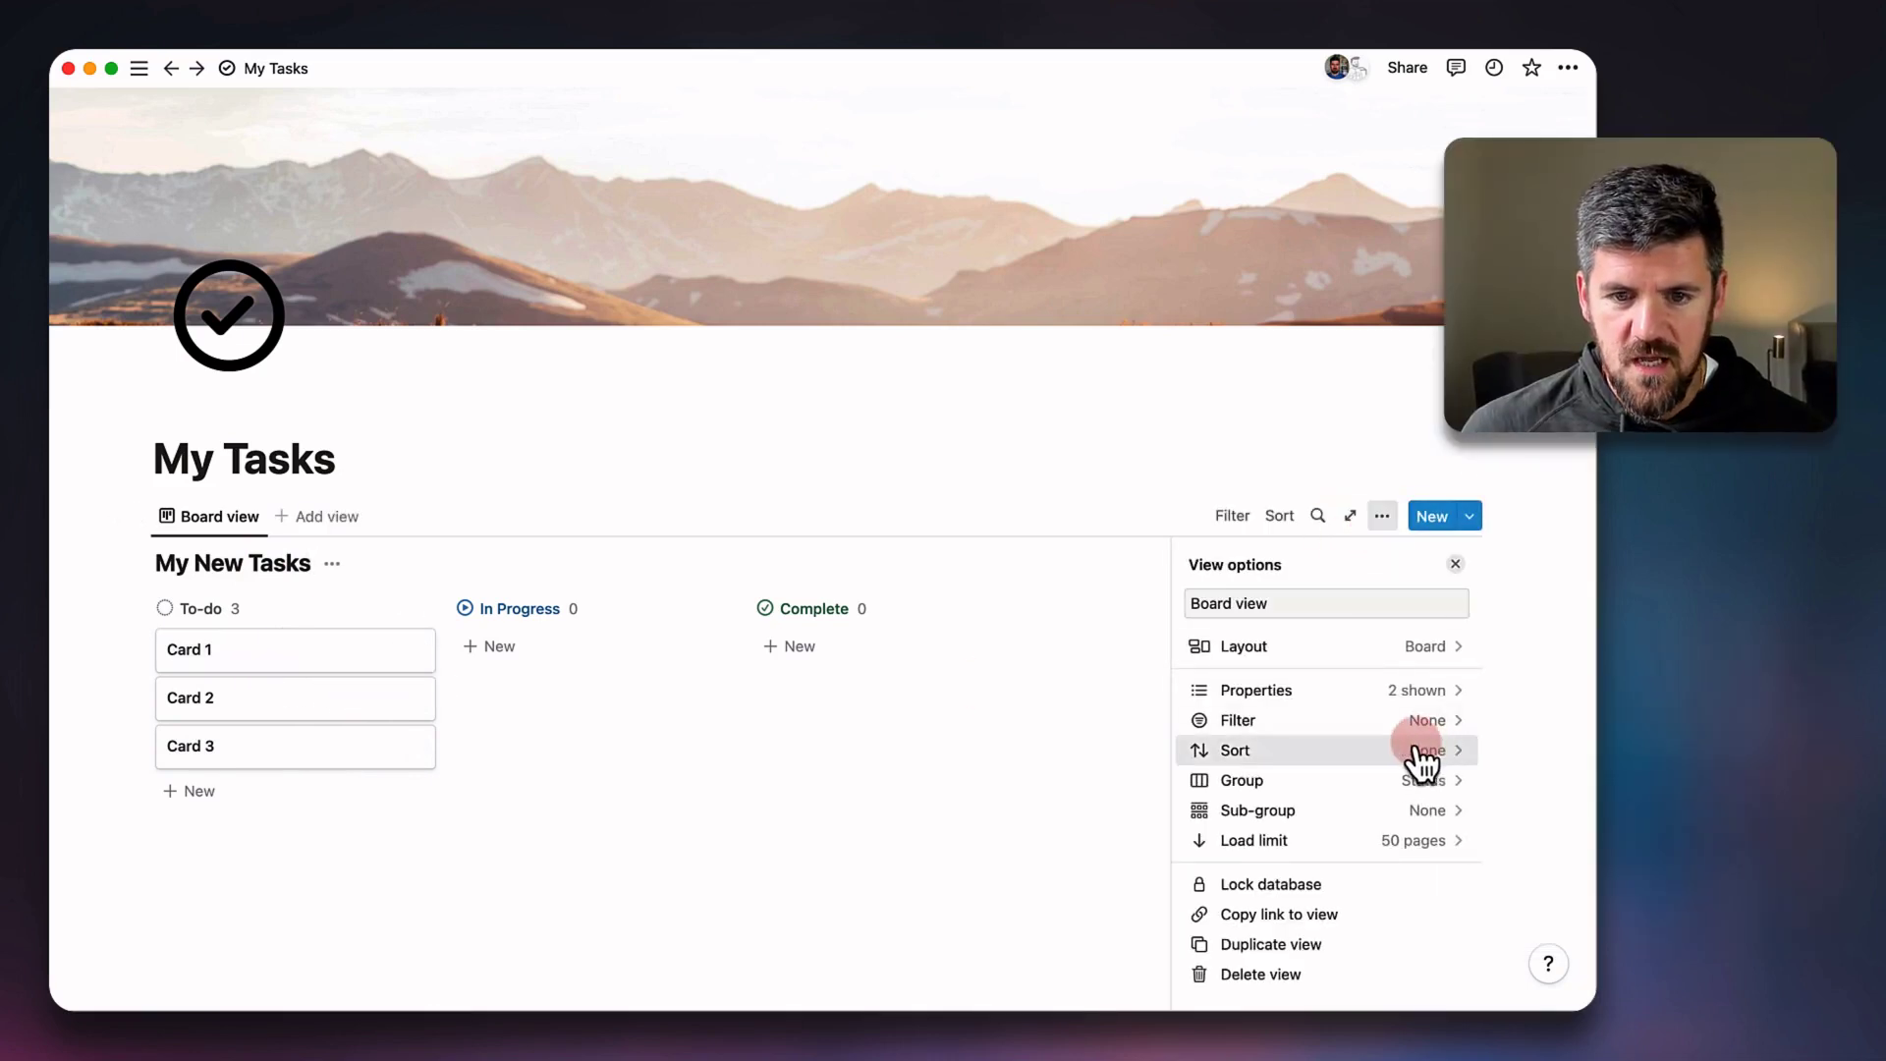
pyautogui.click(1413, 692)
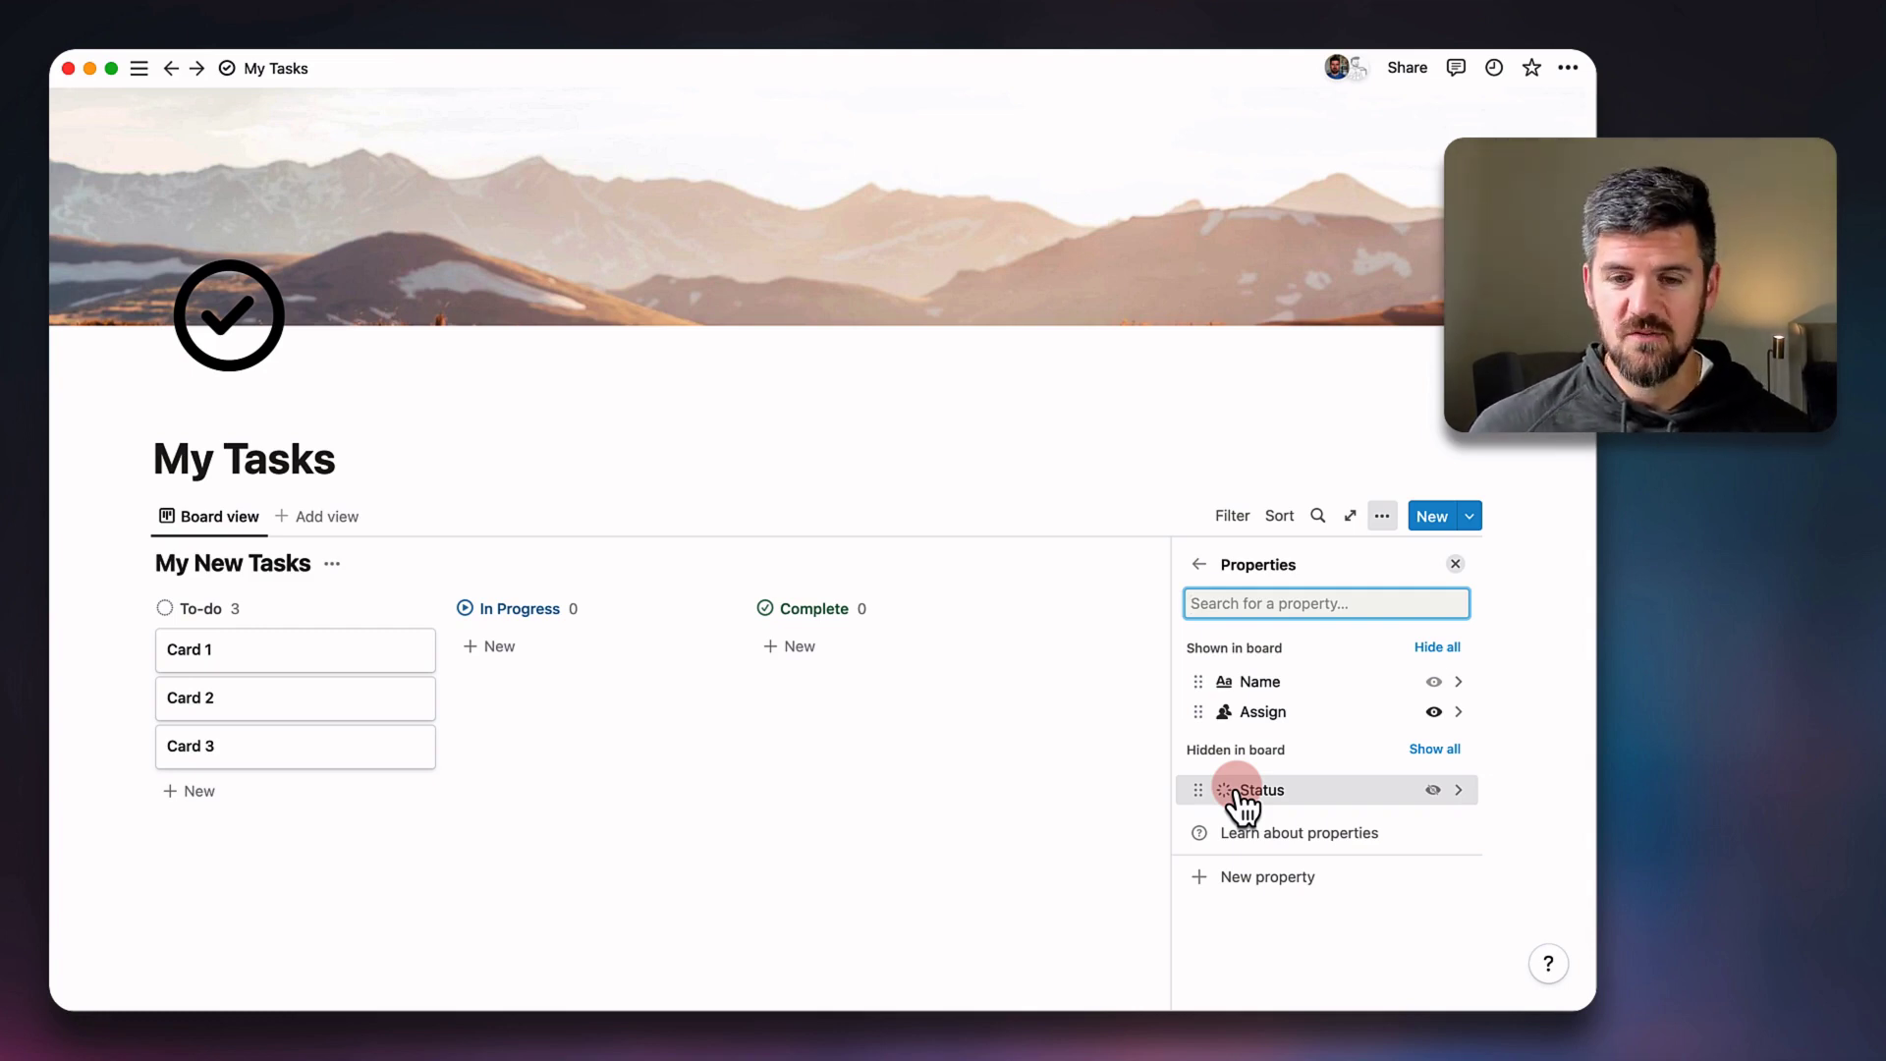
# Open Card 1, begin adding a new property, and bring up the property type list.
pyautogui.click(400, 639)
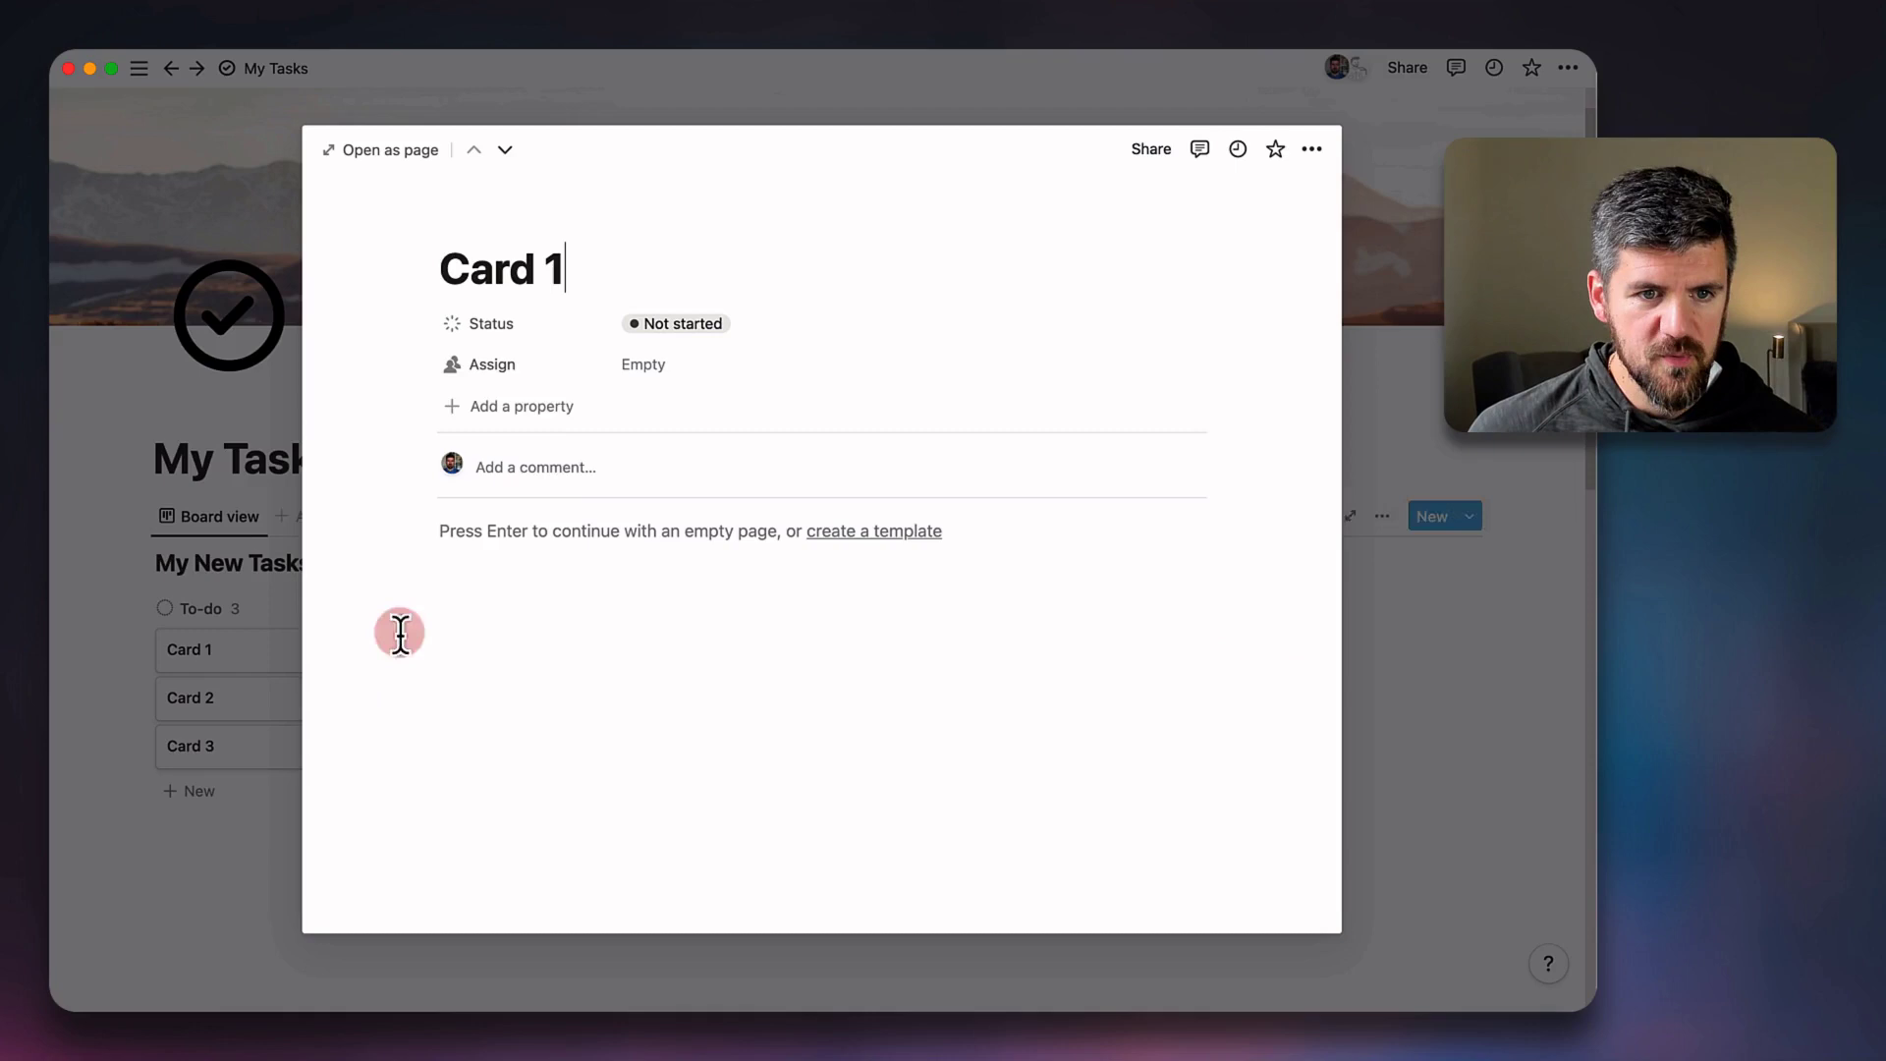
pyautogui.click(526, 407)
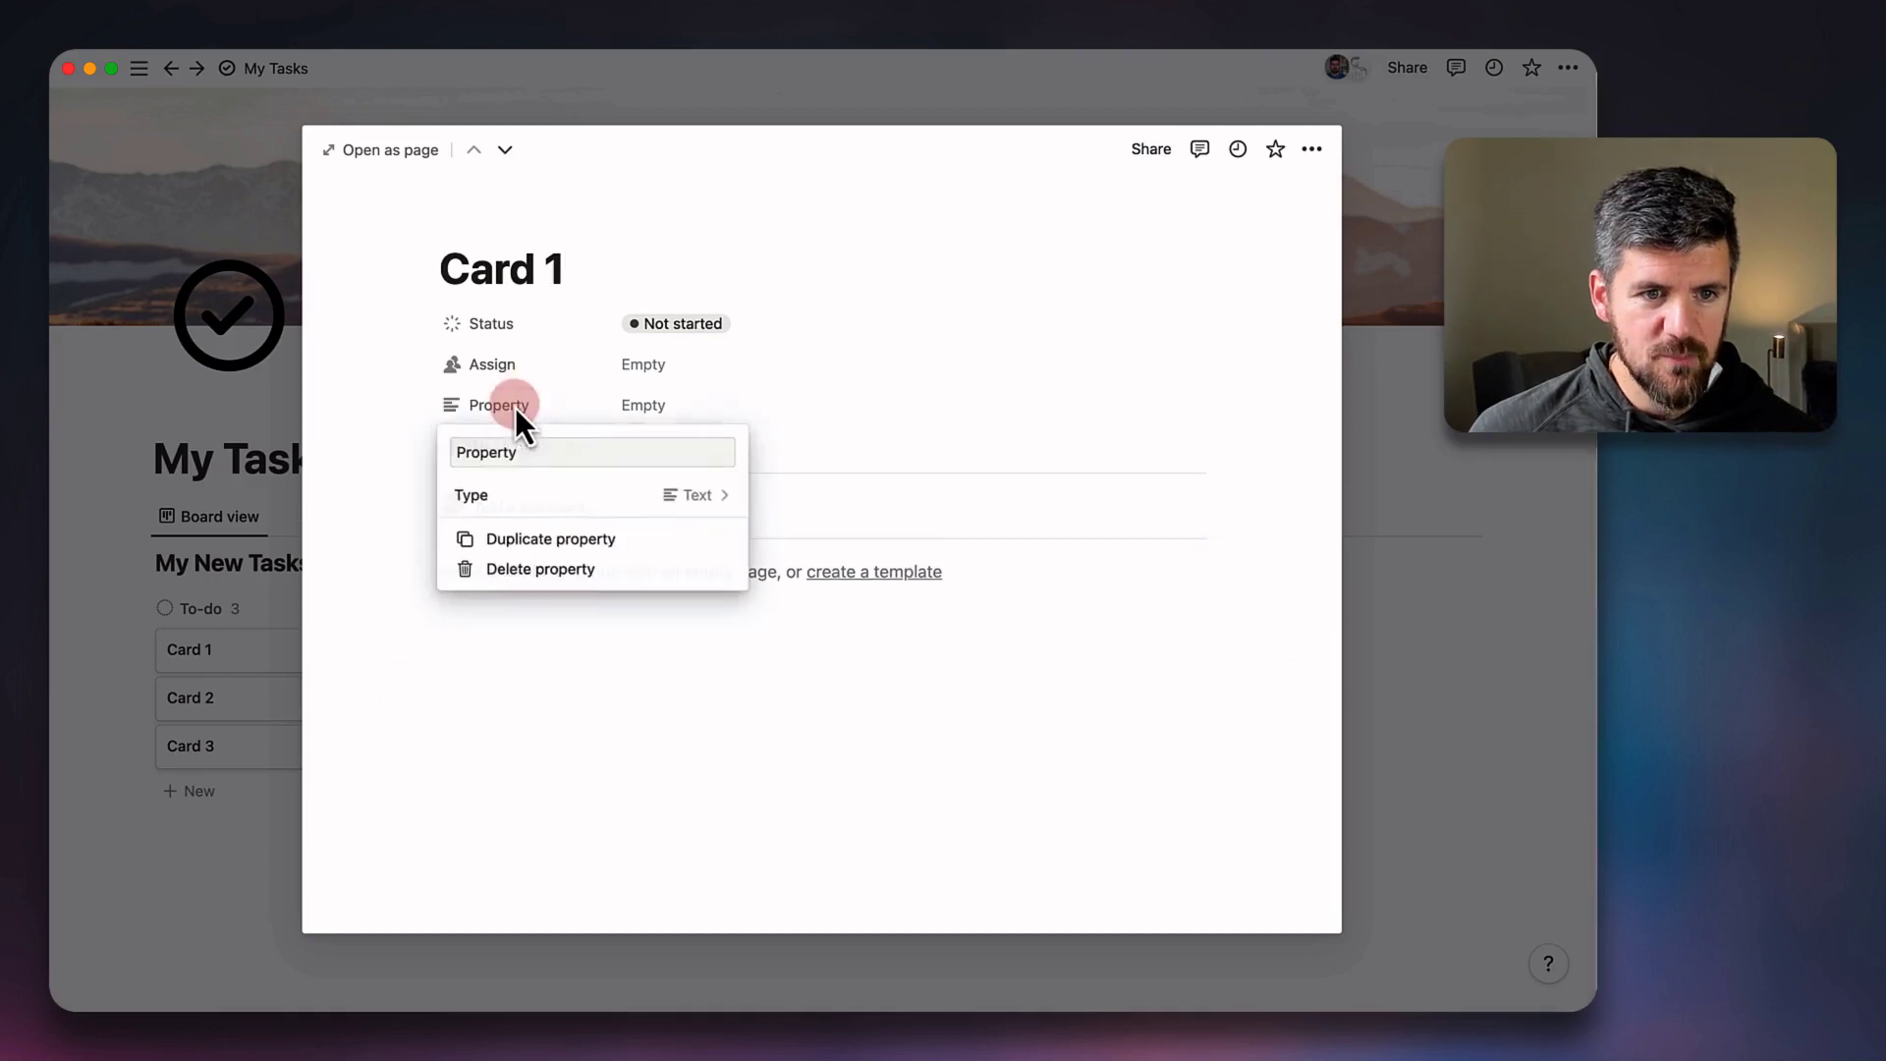
pyautogui.click(700, 497)
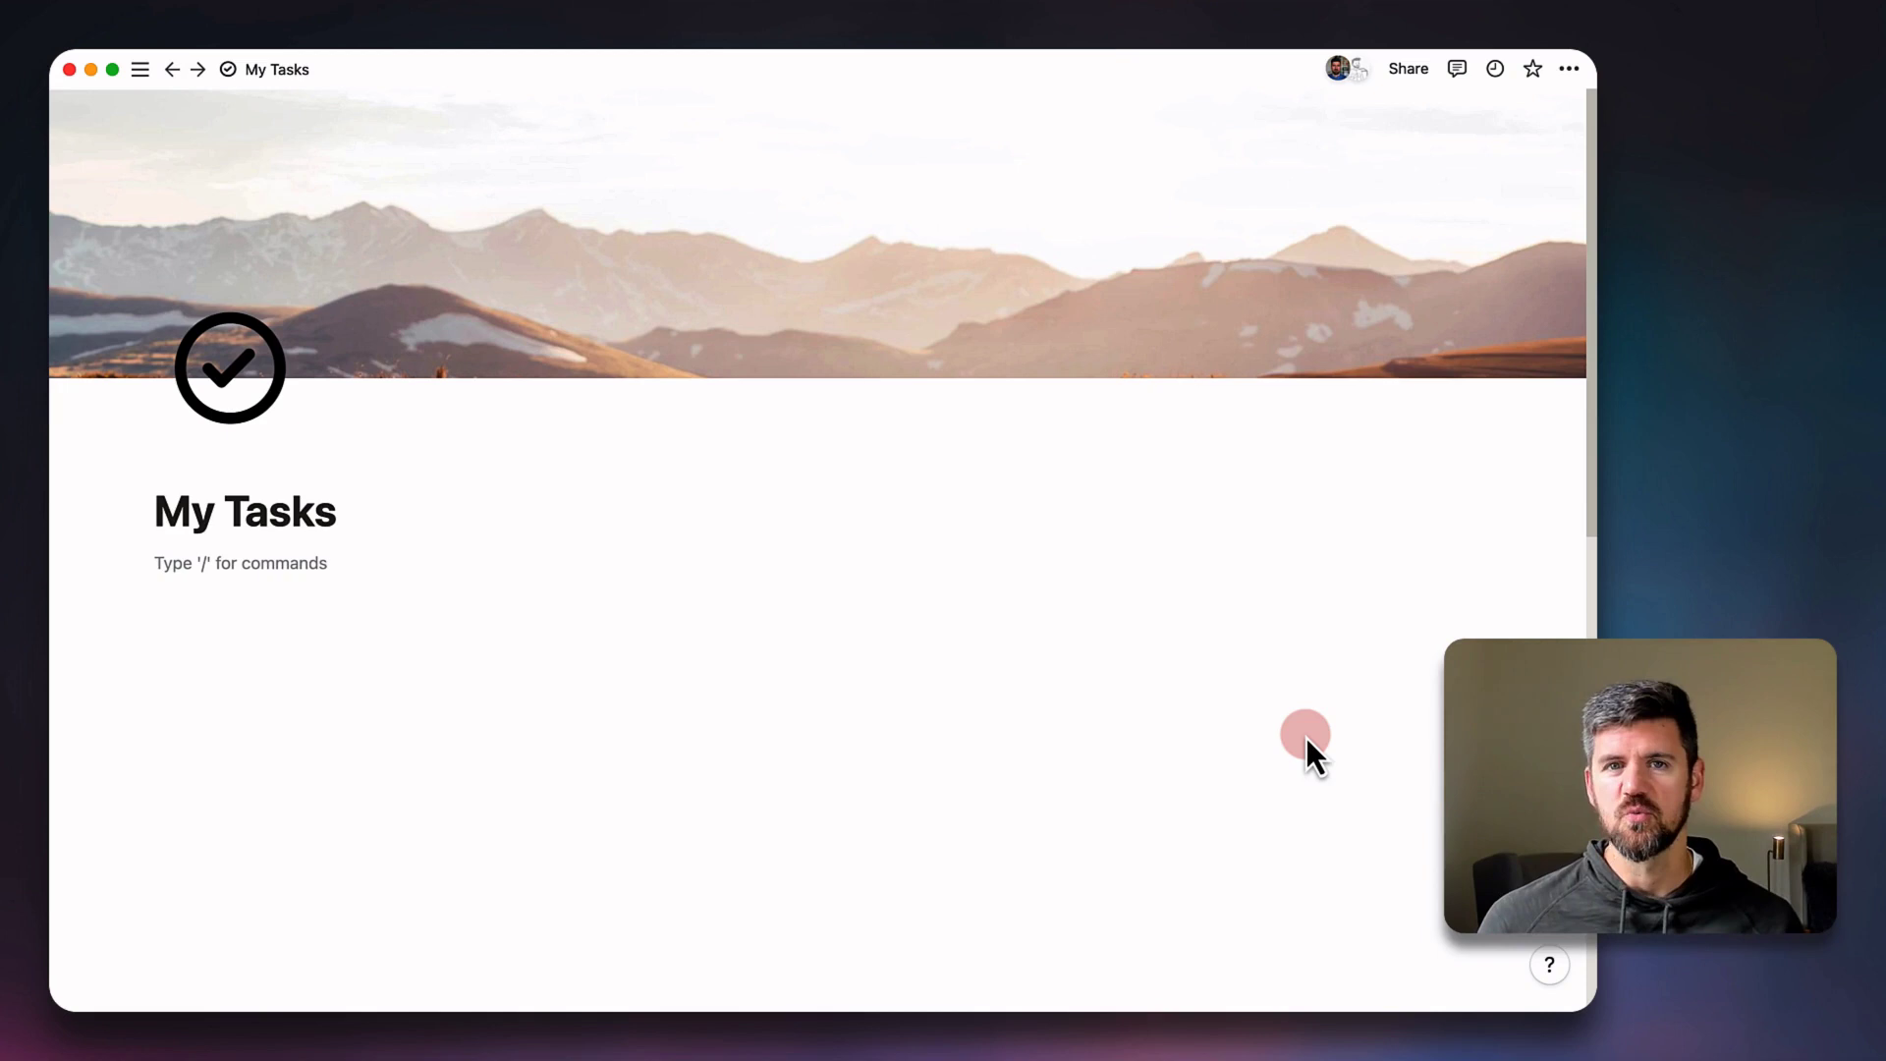
# Insert another board database with /database and title it 'My New Tasks'.
pyautogui.click(645, 592)
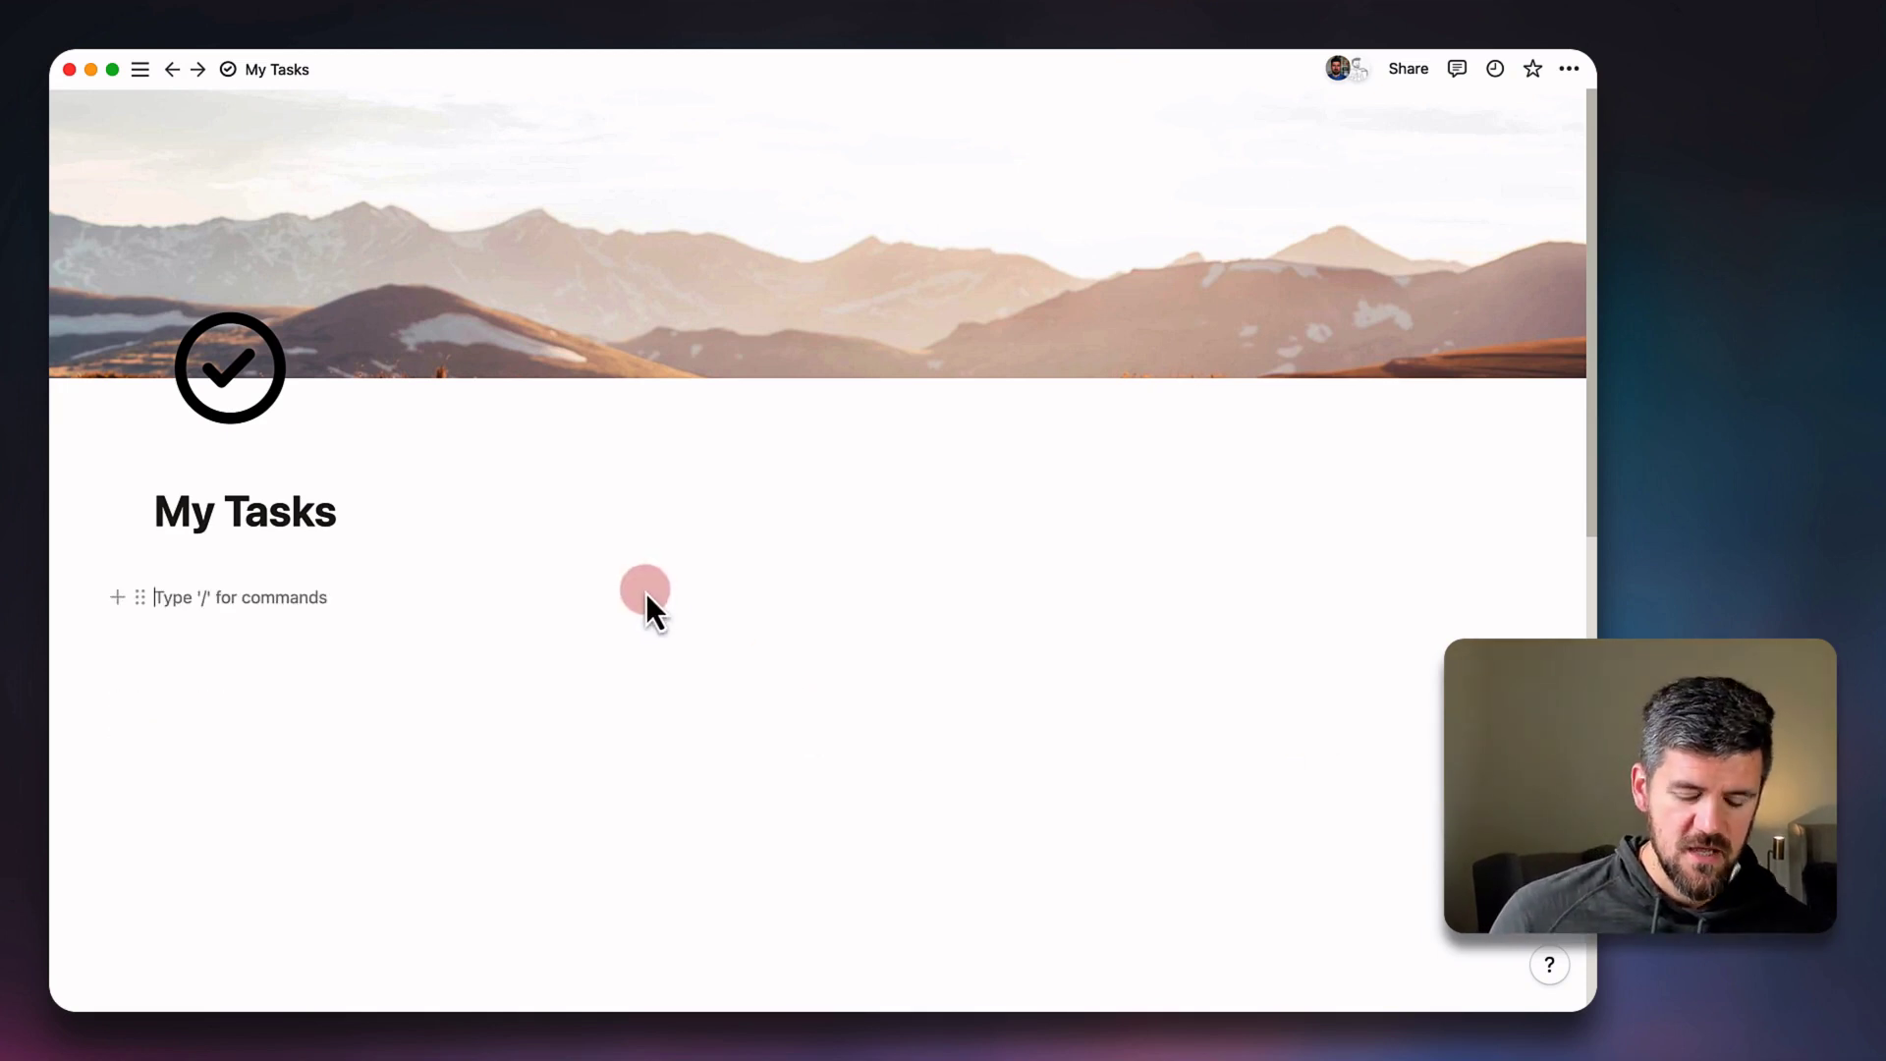
pyautogui.write('/dat')
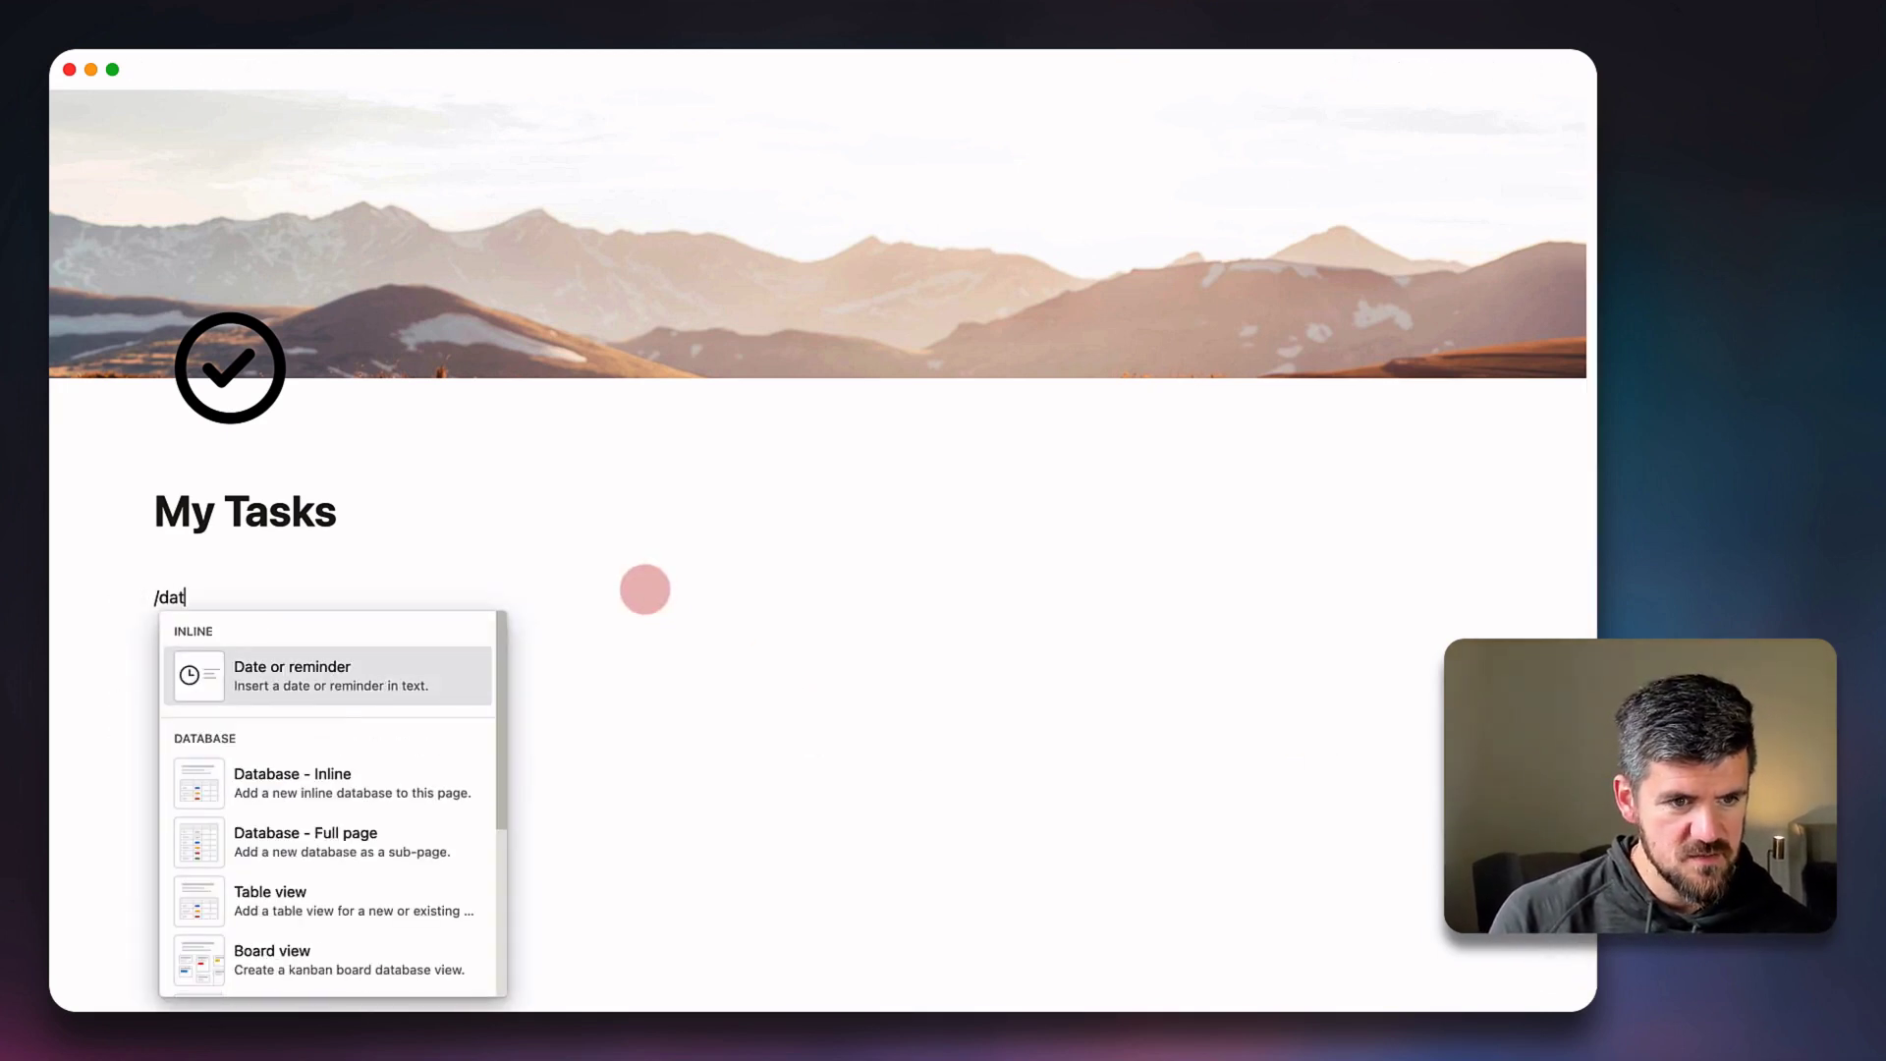
pyautogui.write('abase')
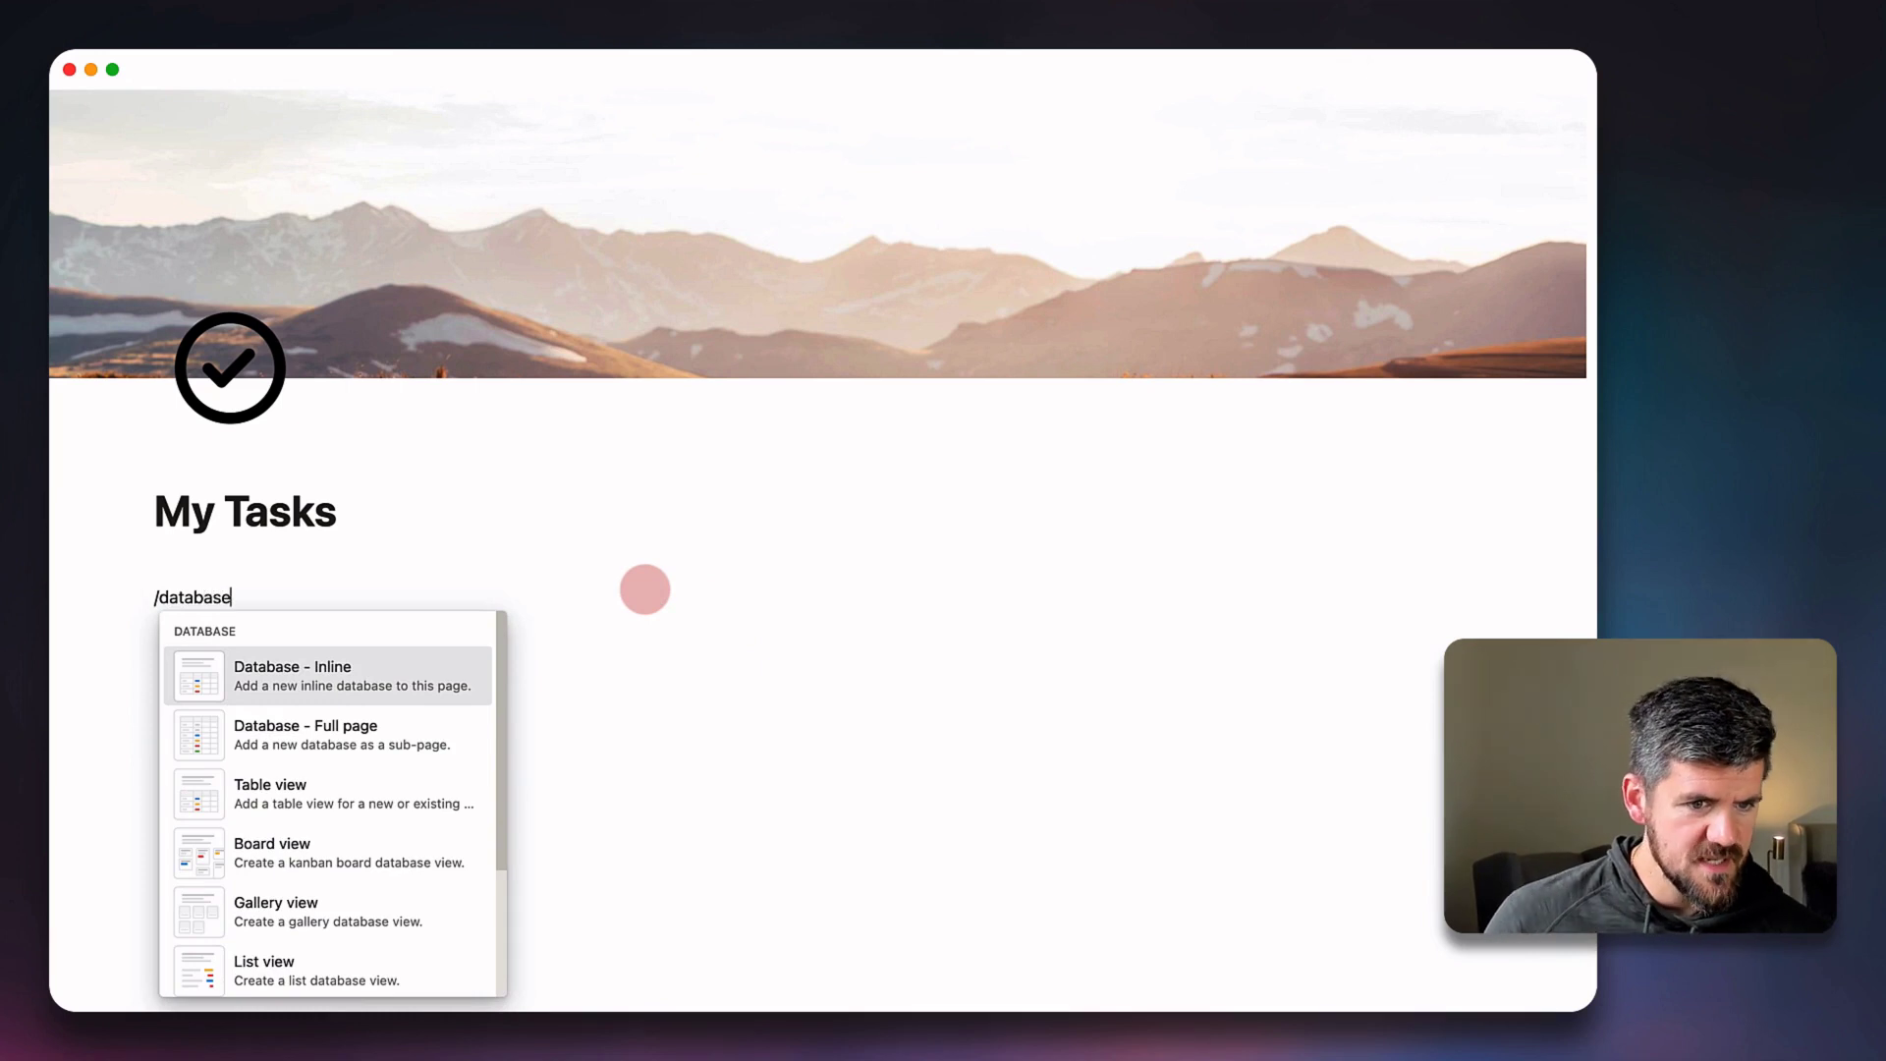
pyautogui.click(321, 866)
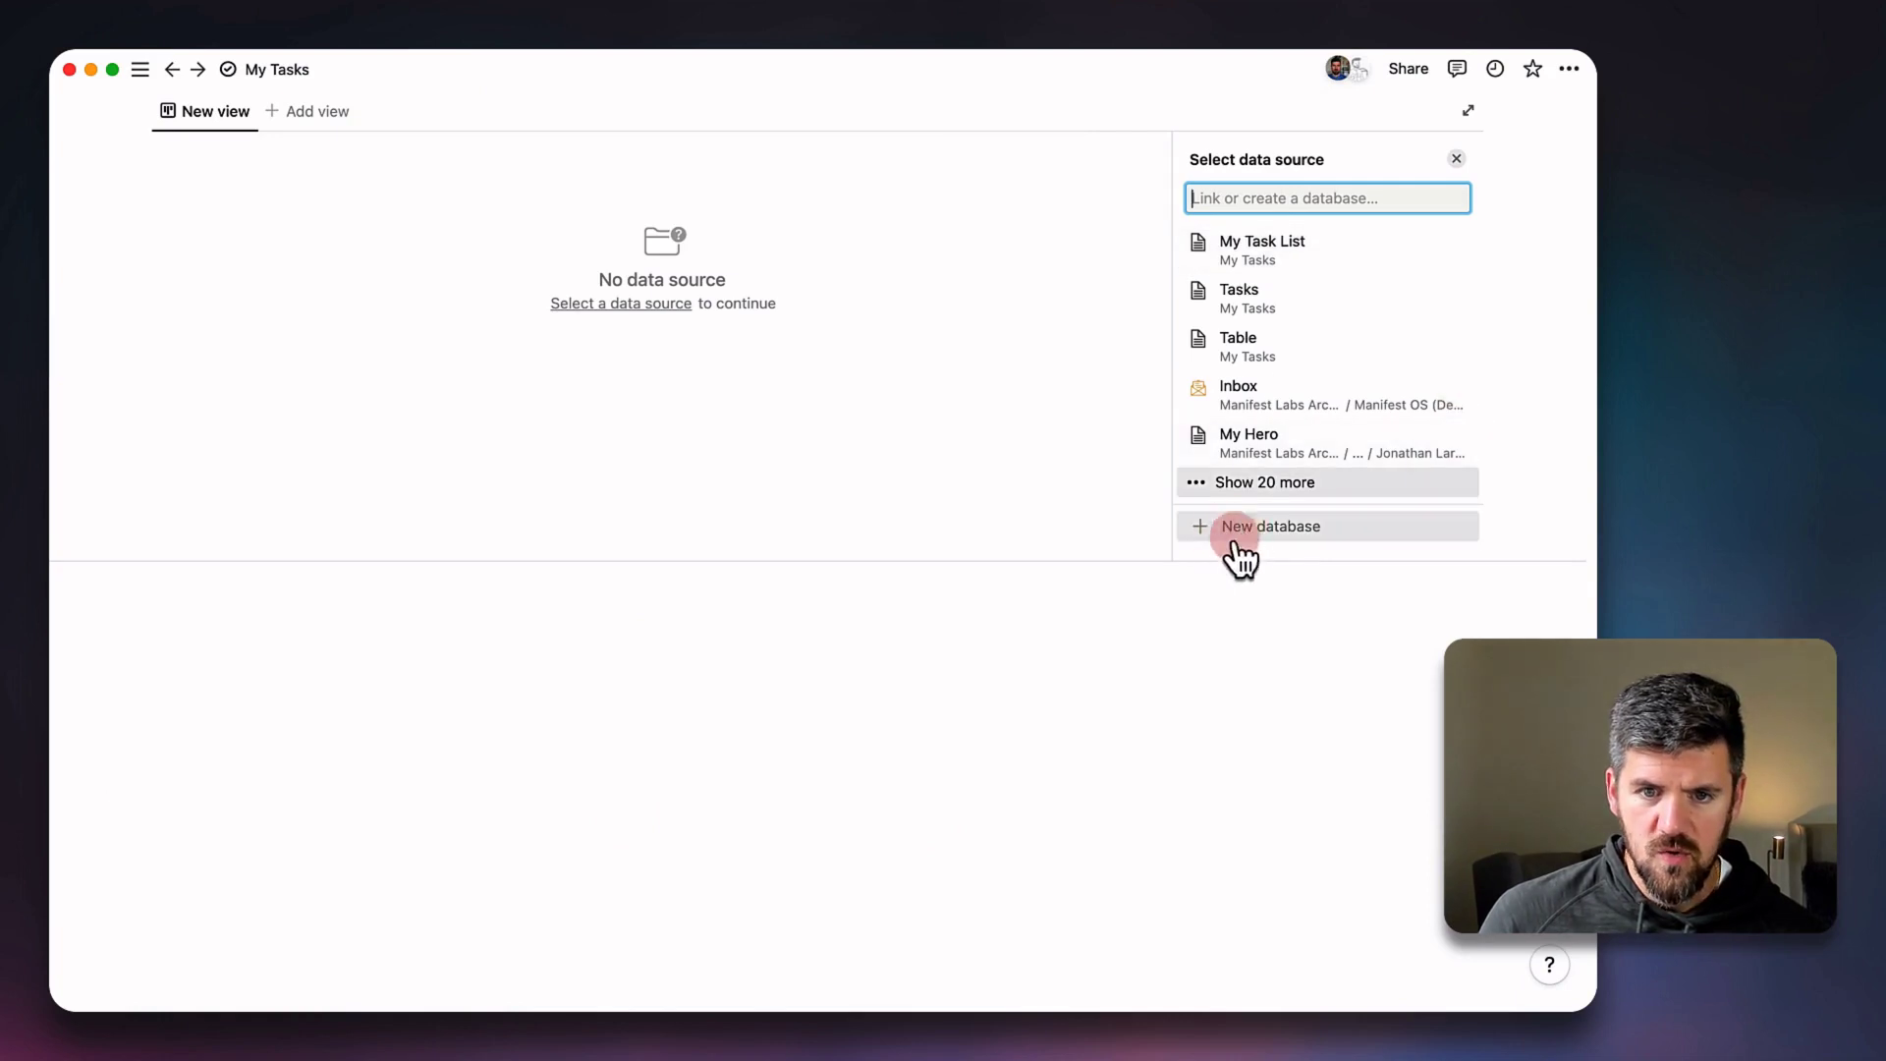
pyautogui.click(1233, 536)
pyautogui.scroll(5, 906, 831)
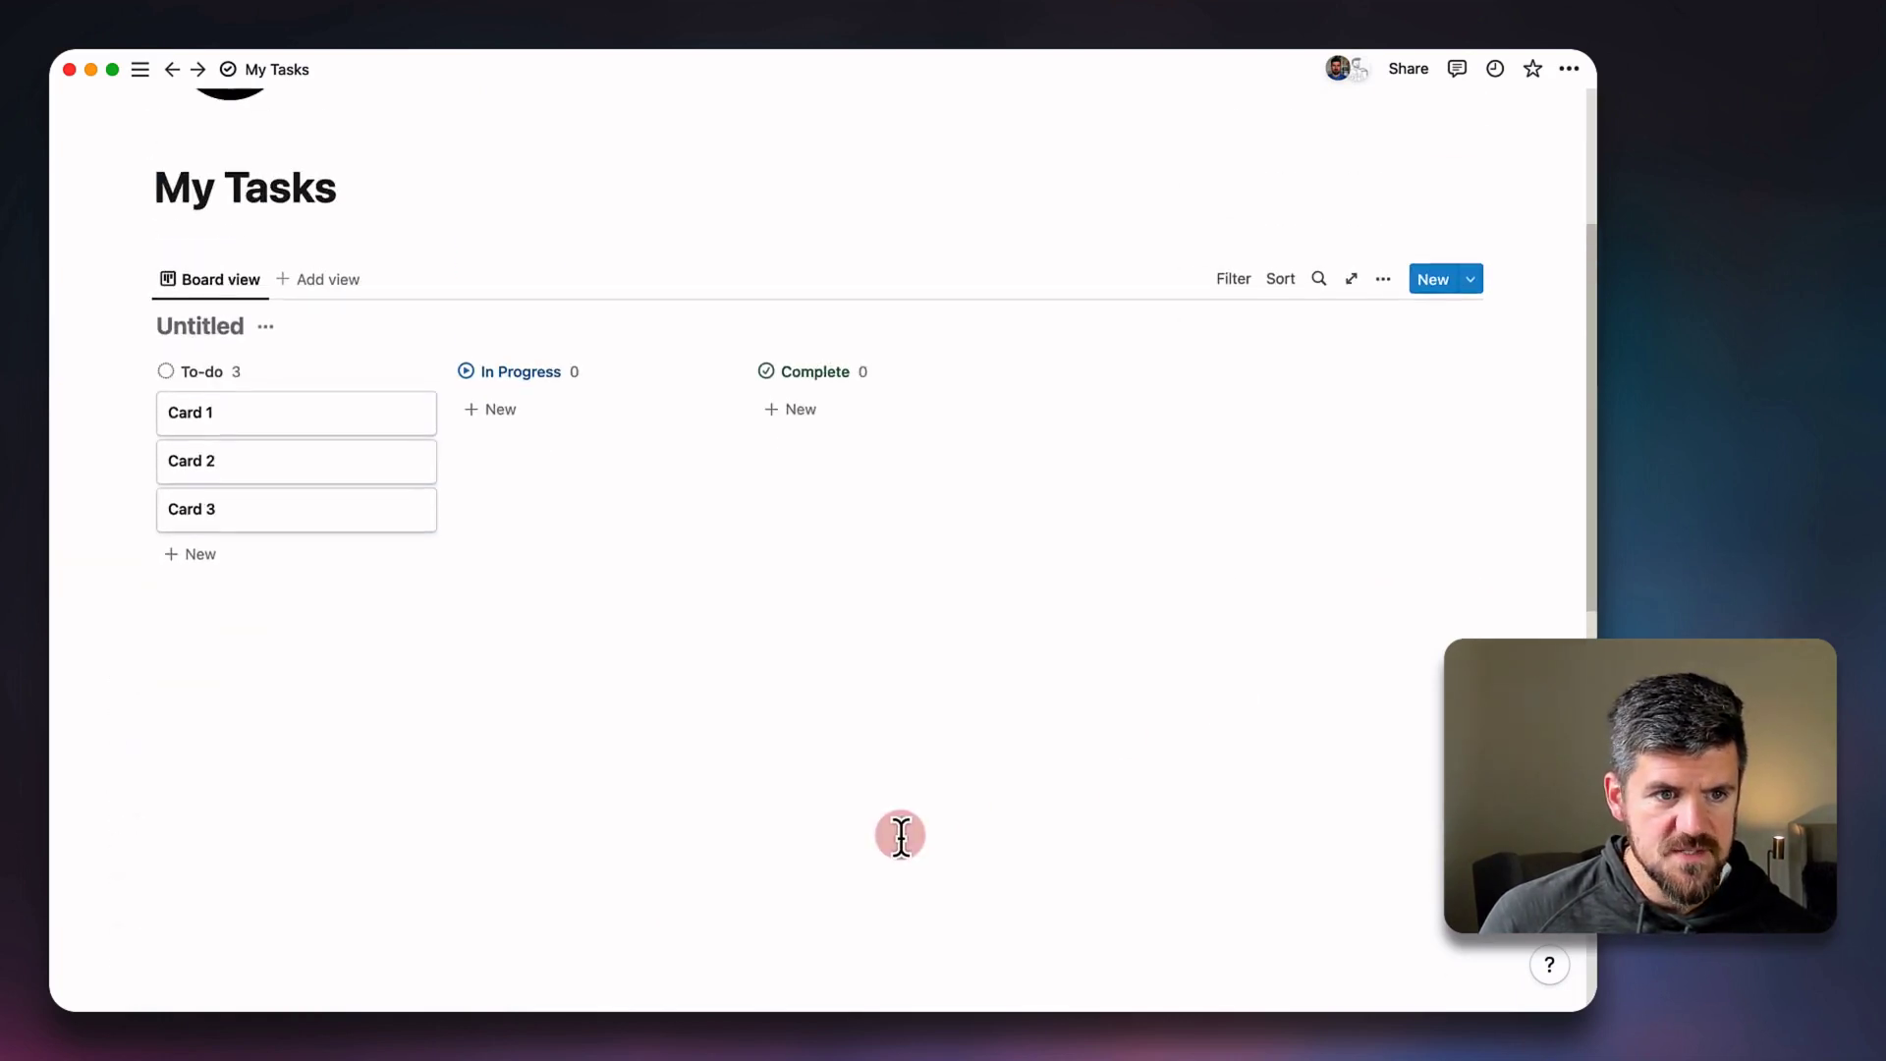
pyautogui.write('My Ne')
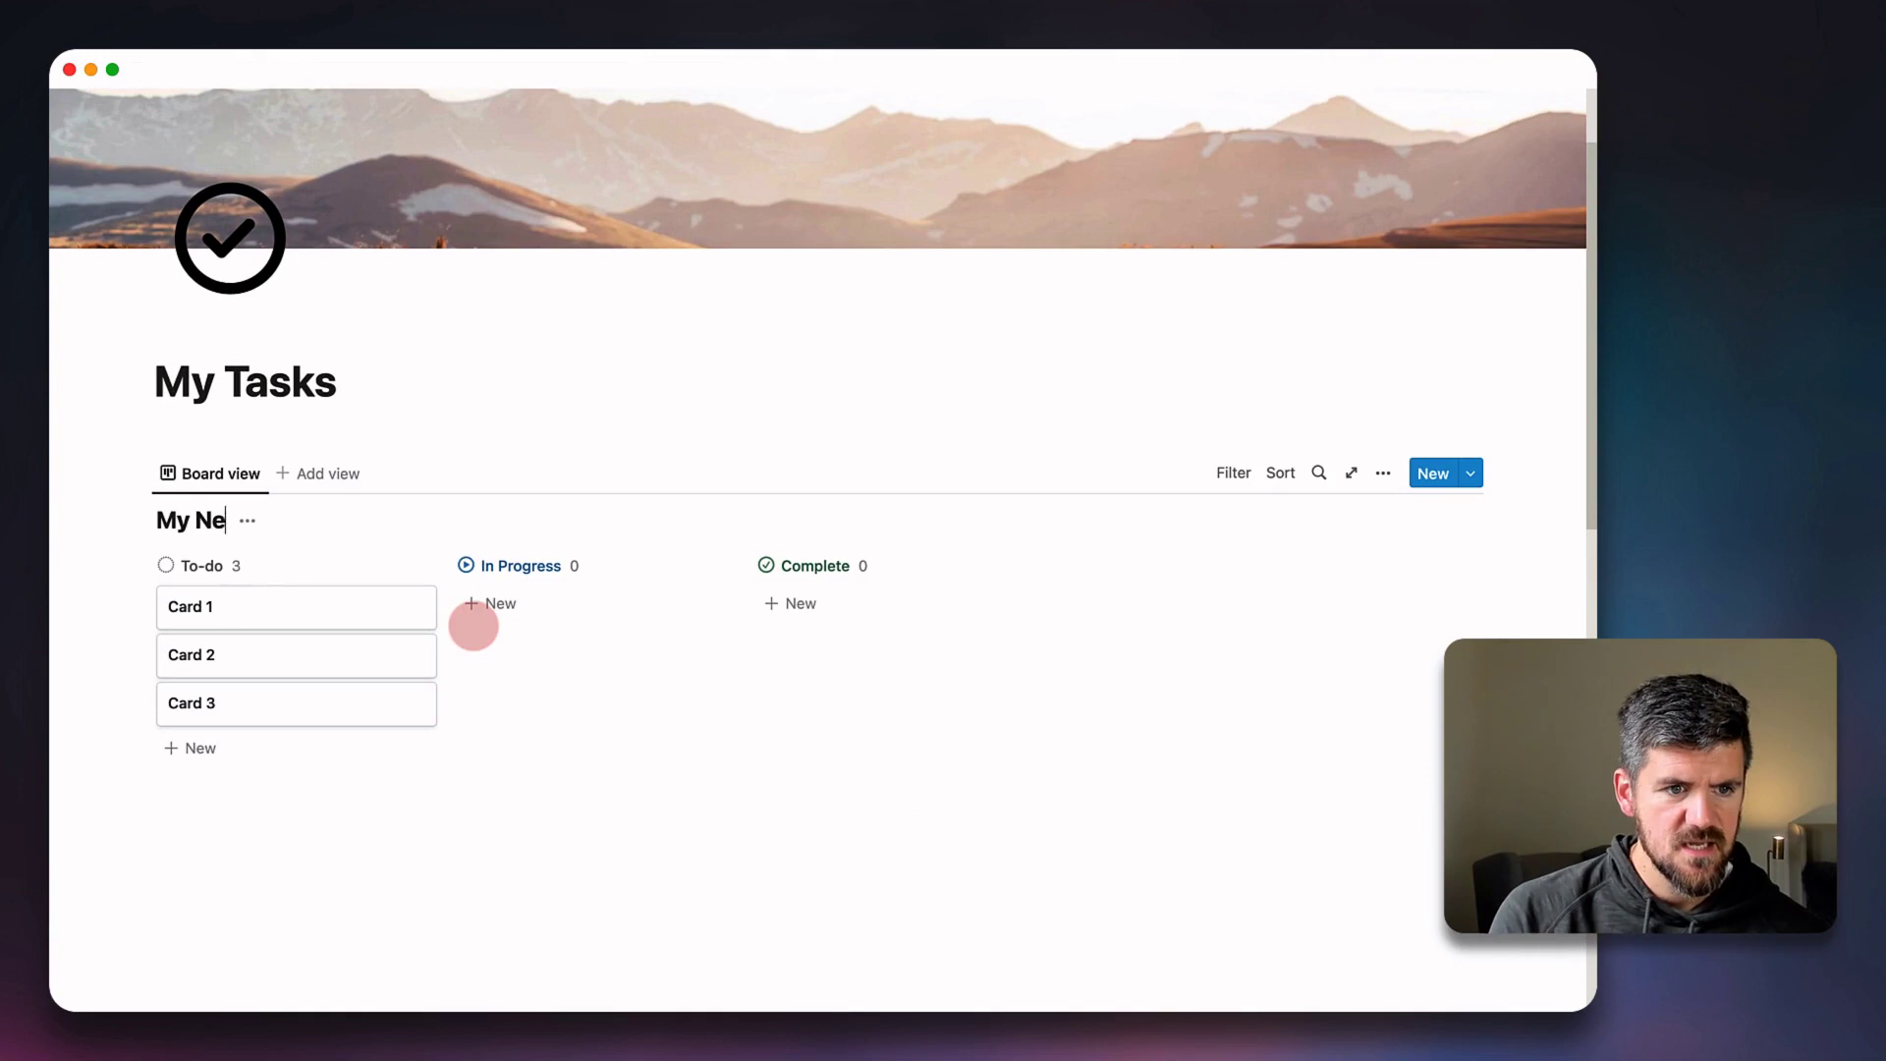
pyautogui.write('w Tasks')
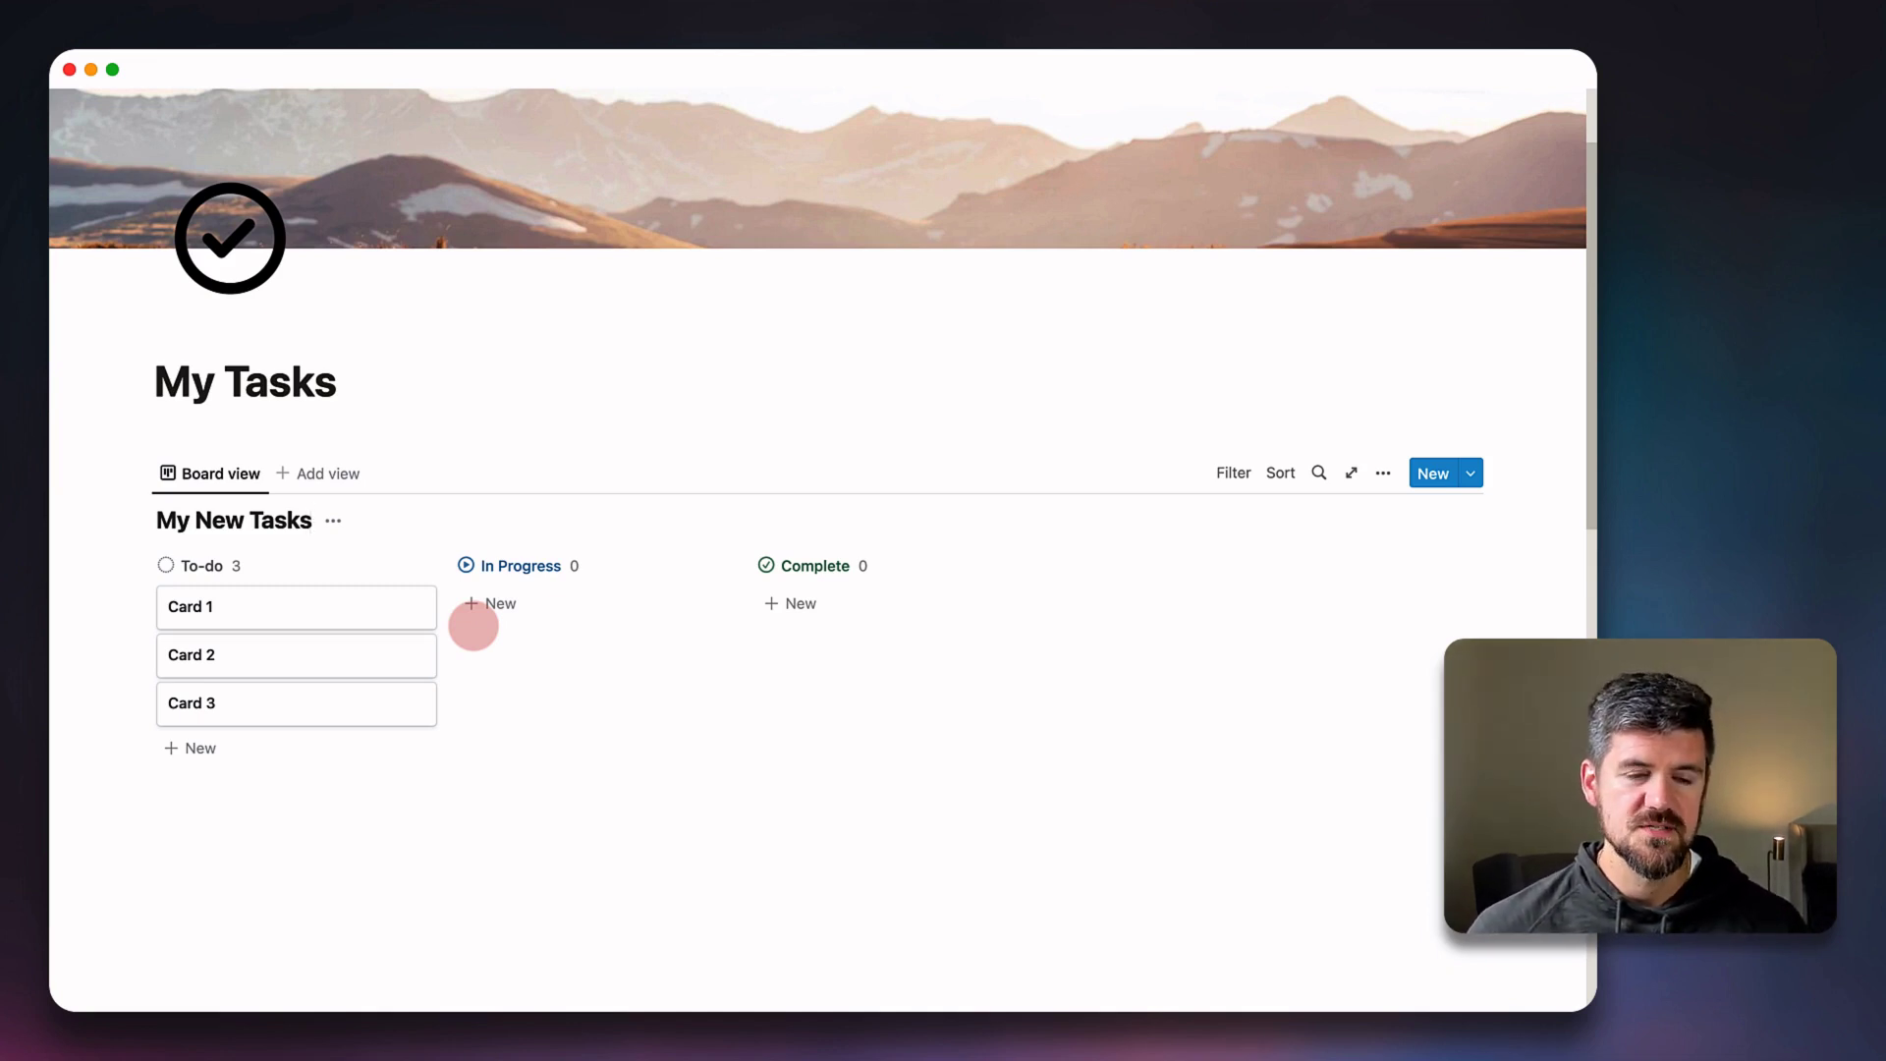
# Add a new Select-type property to Card 1.
pyautogui.click(279, 620)
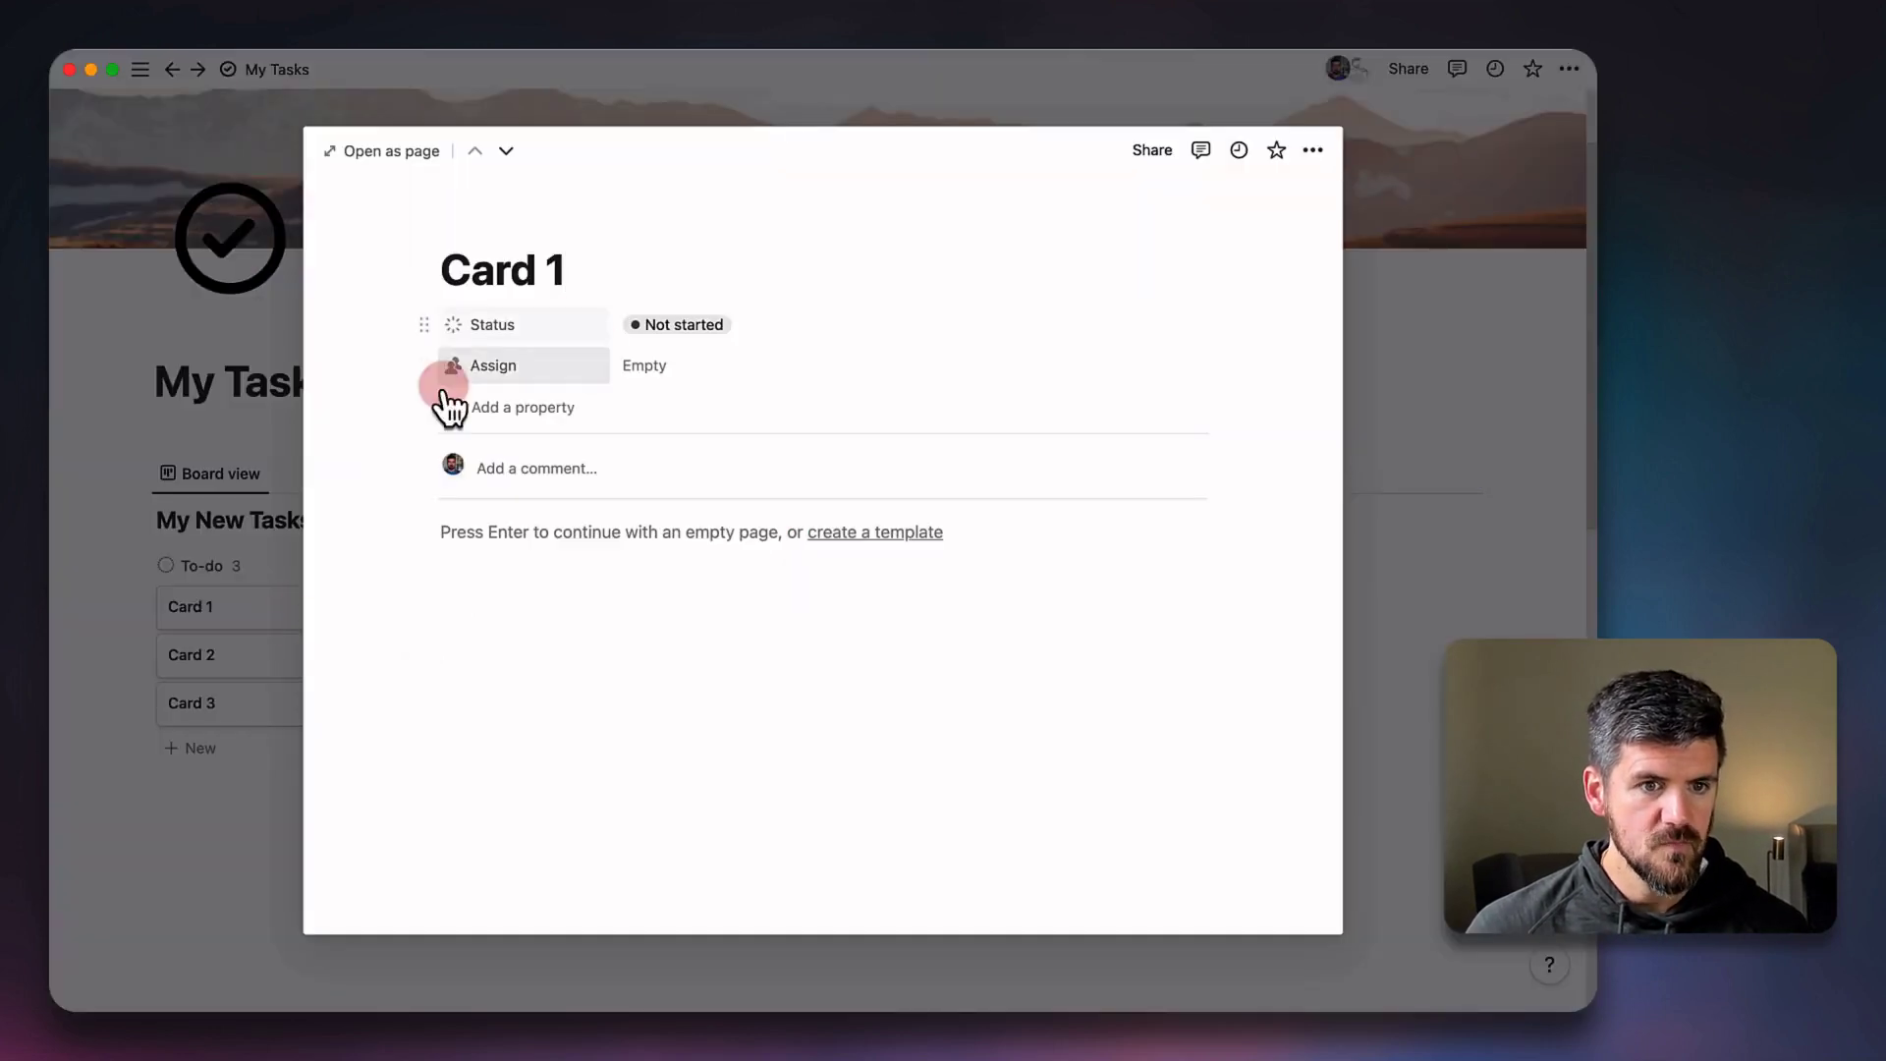
pyautogui.click(541, 340)
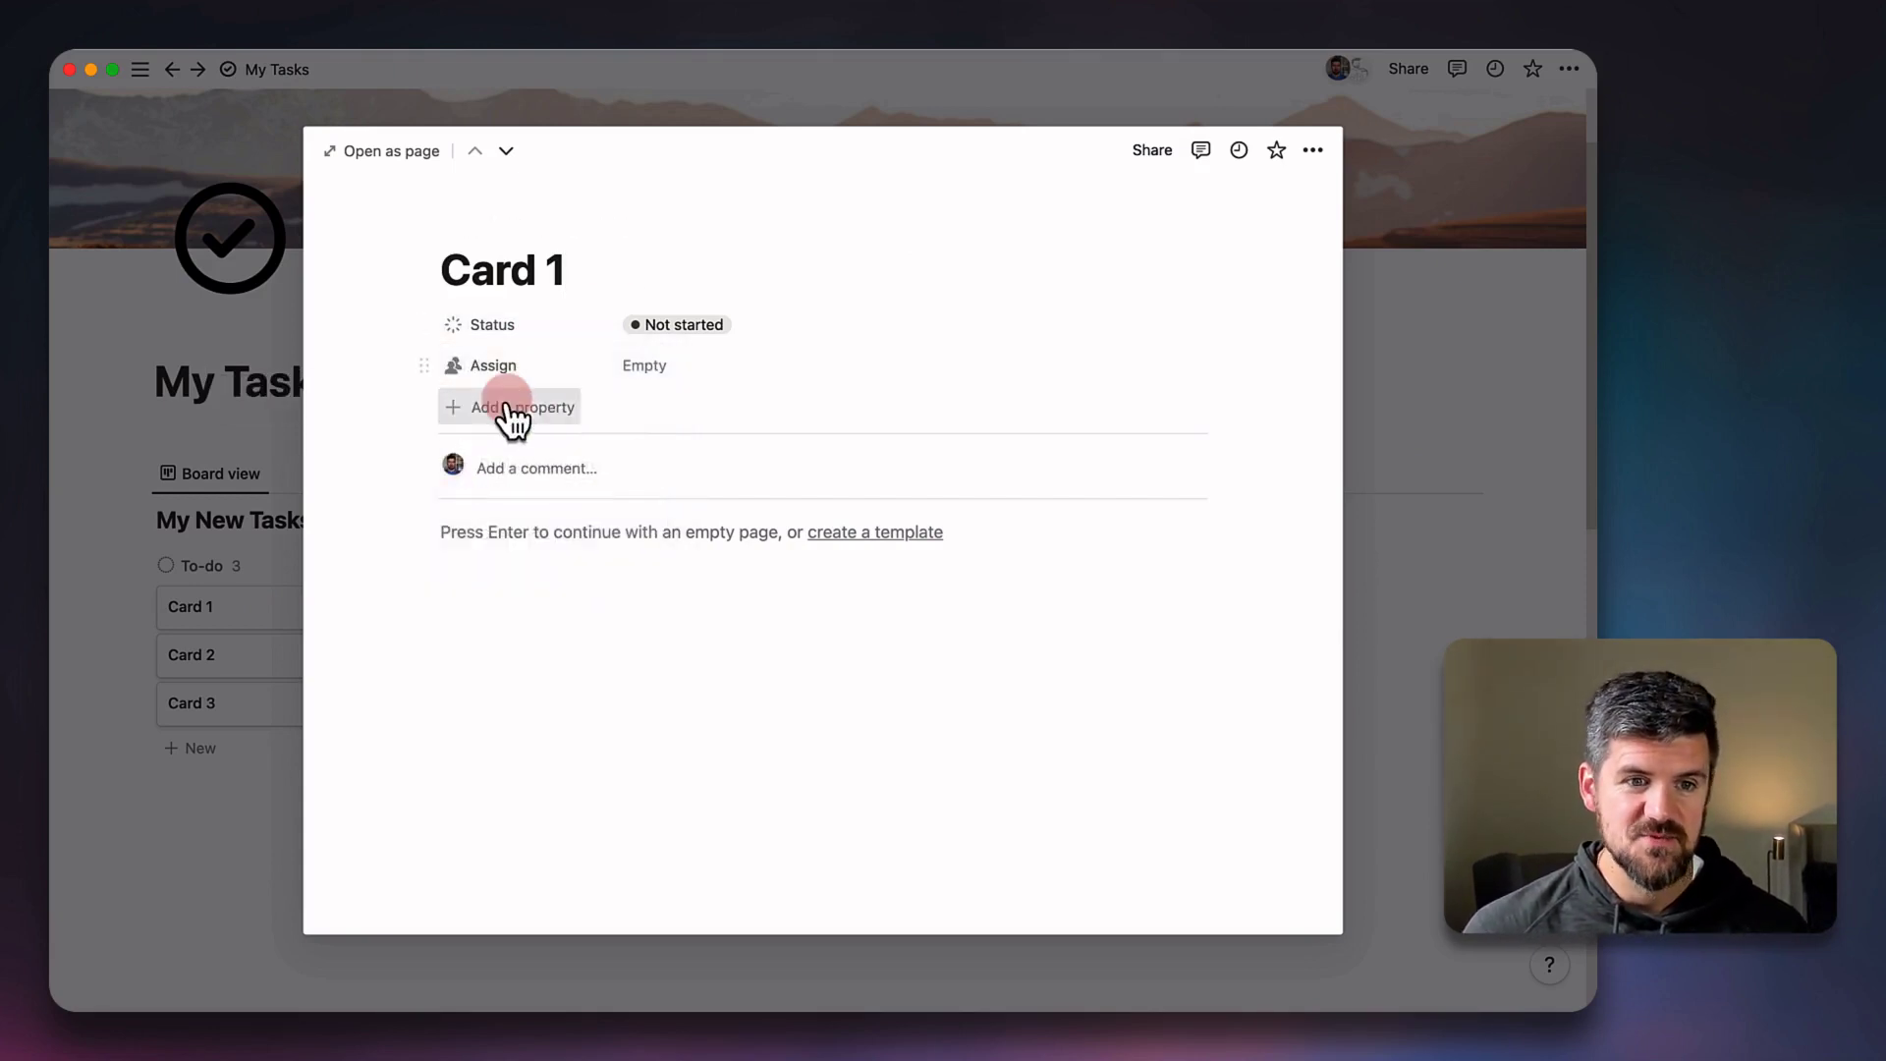
pyautogui.click(512, 411)
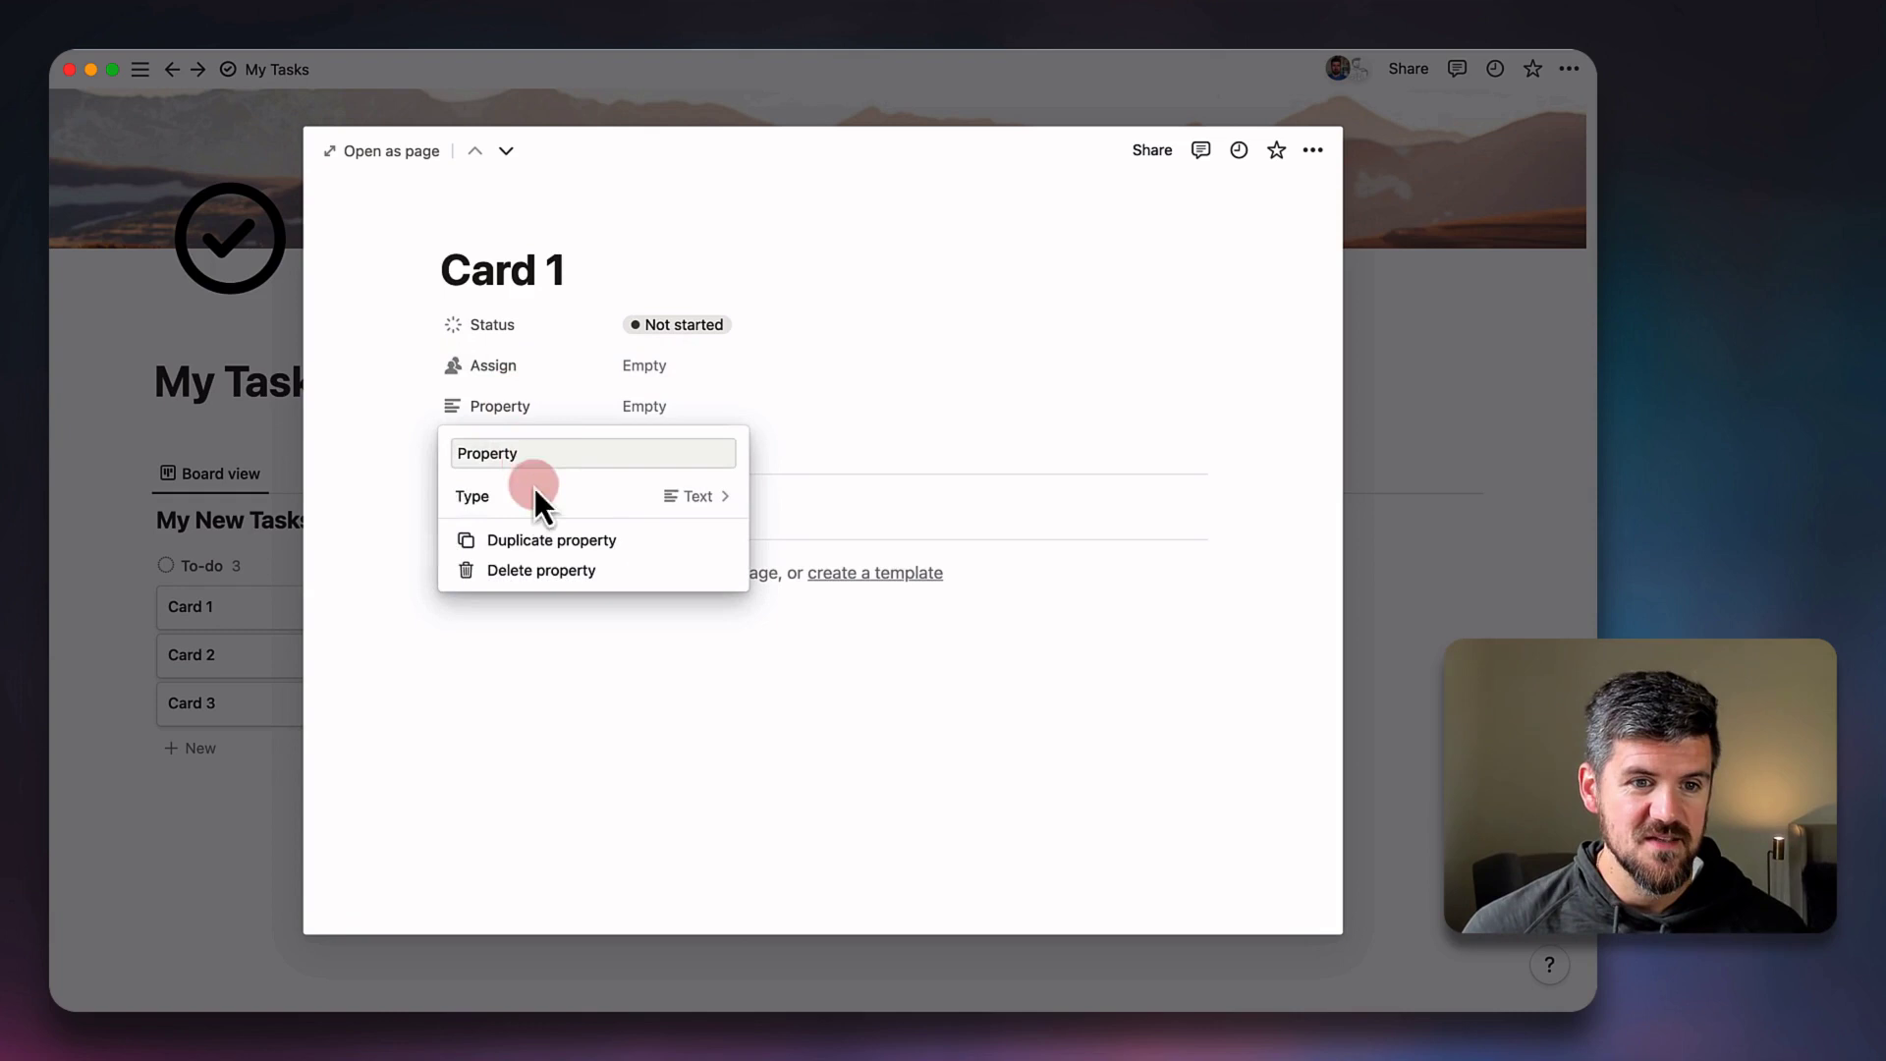
pyautogui.click(717, 525)
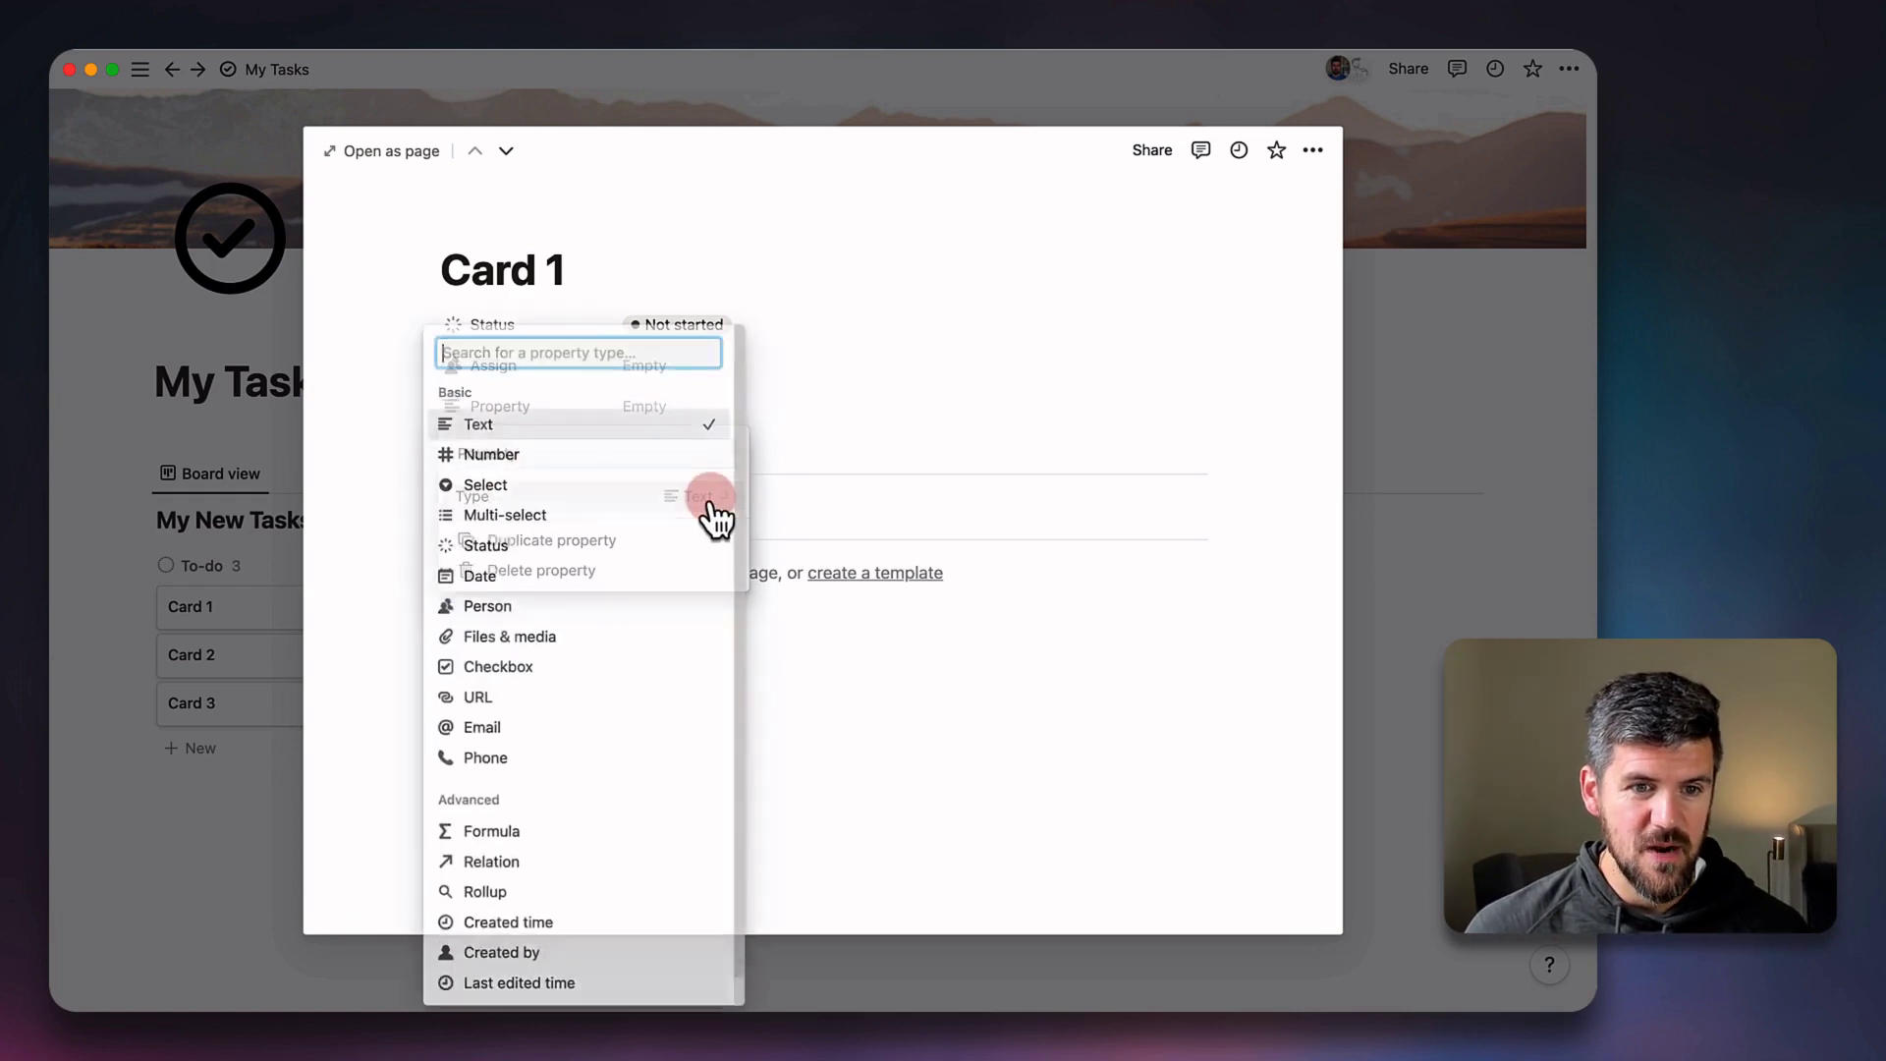
pyautogui.click(520, 484)
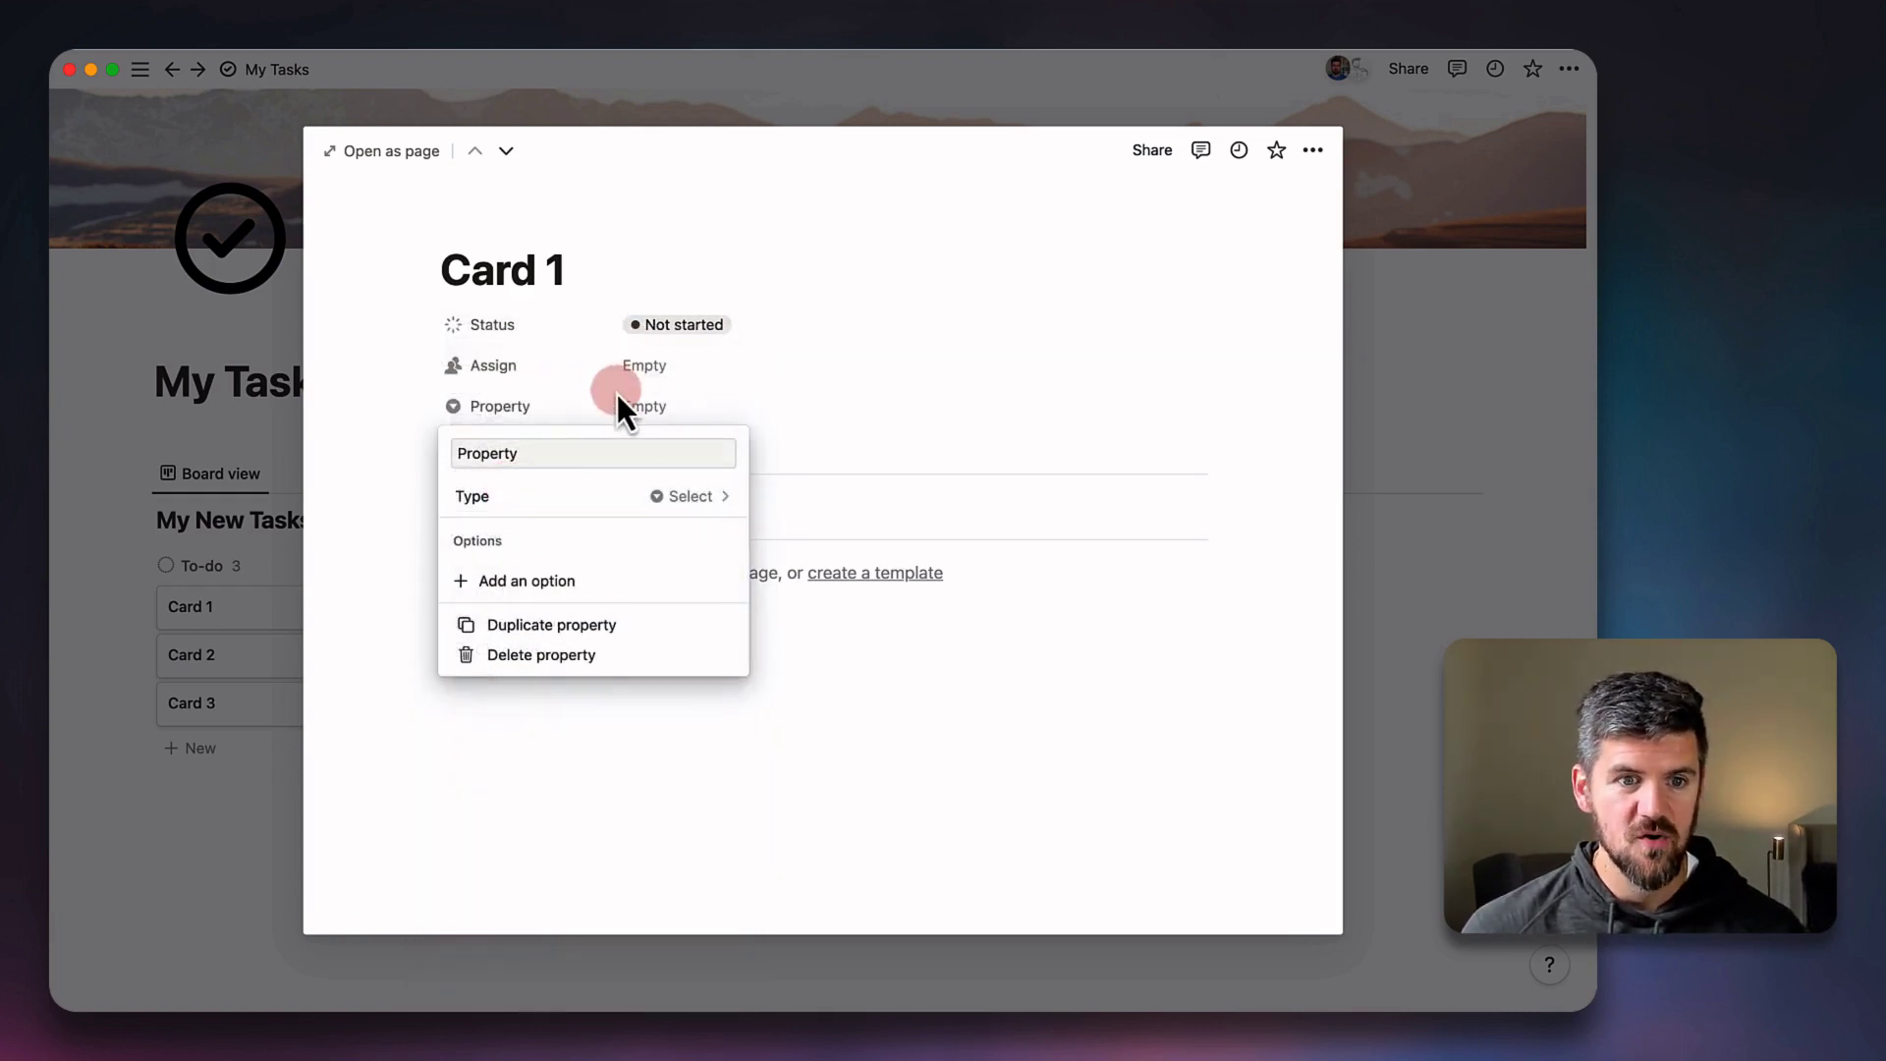
pyautogui.click(619, 398)
# Rename the new select property to 'Status Alt'.
pyautogui.click(534, 409)
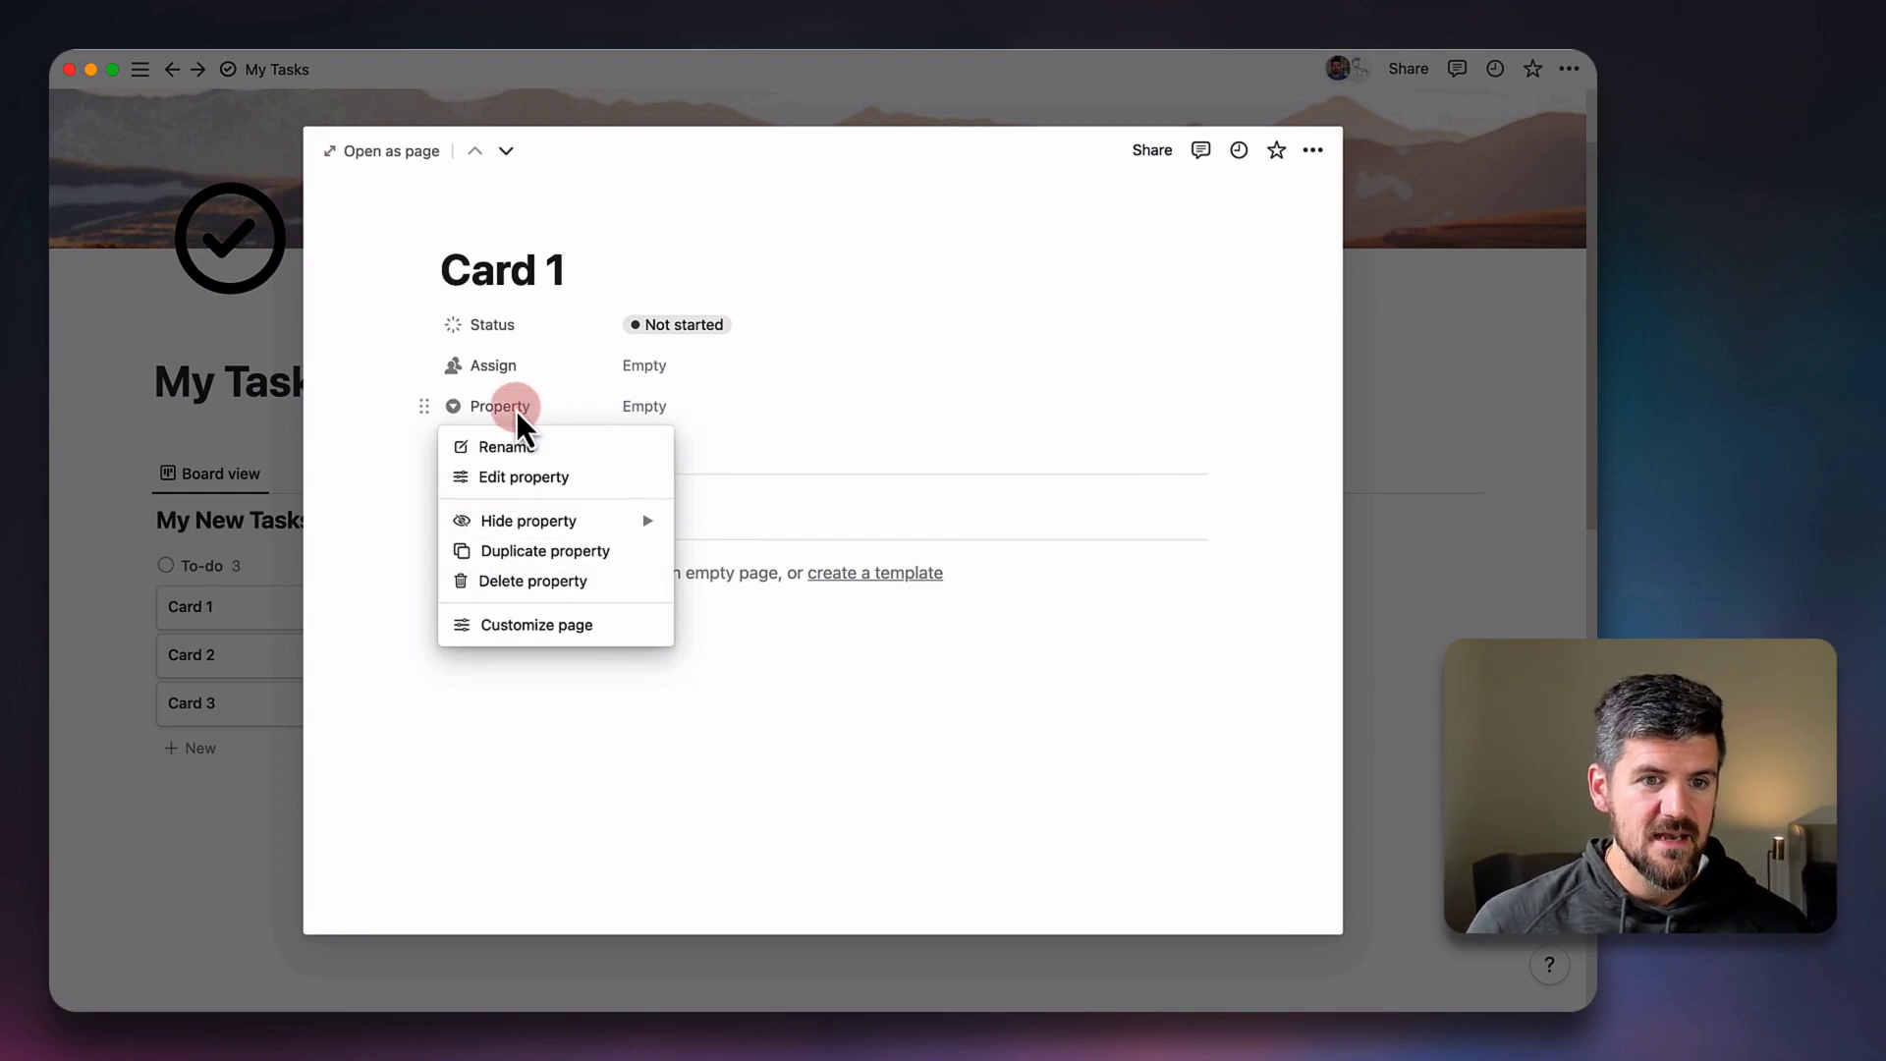
pyautogui.click(552, 478)
pyautogui.click(564, 452)
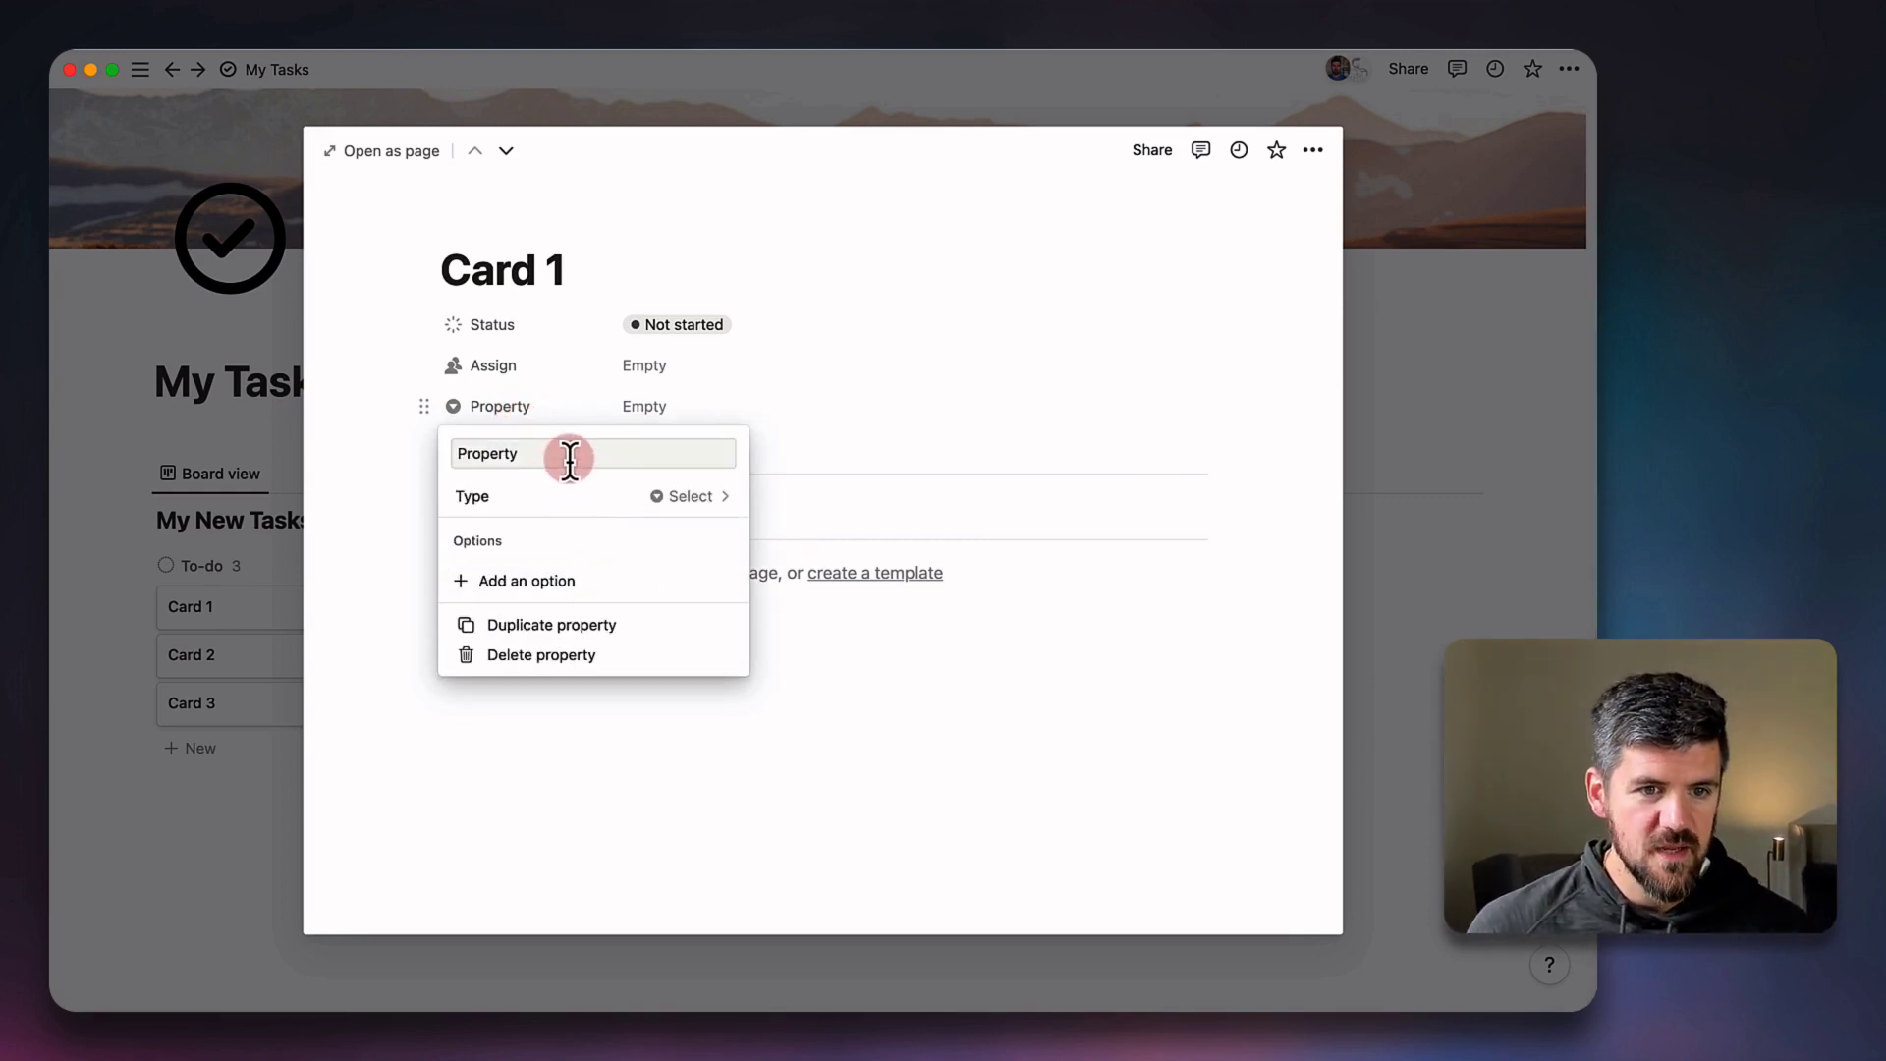
pyautogui.write('Status Alt')
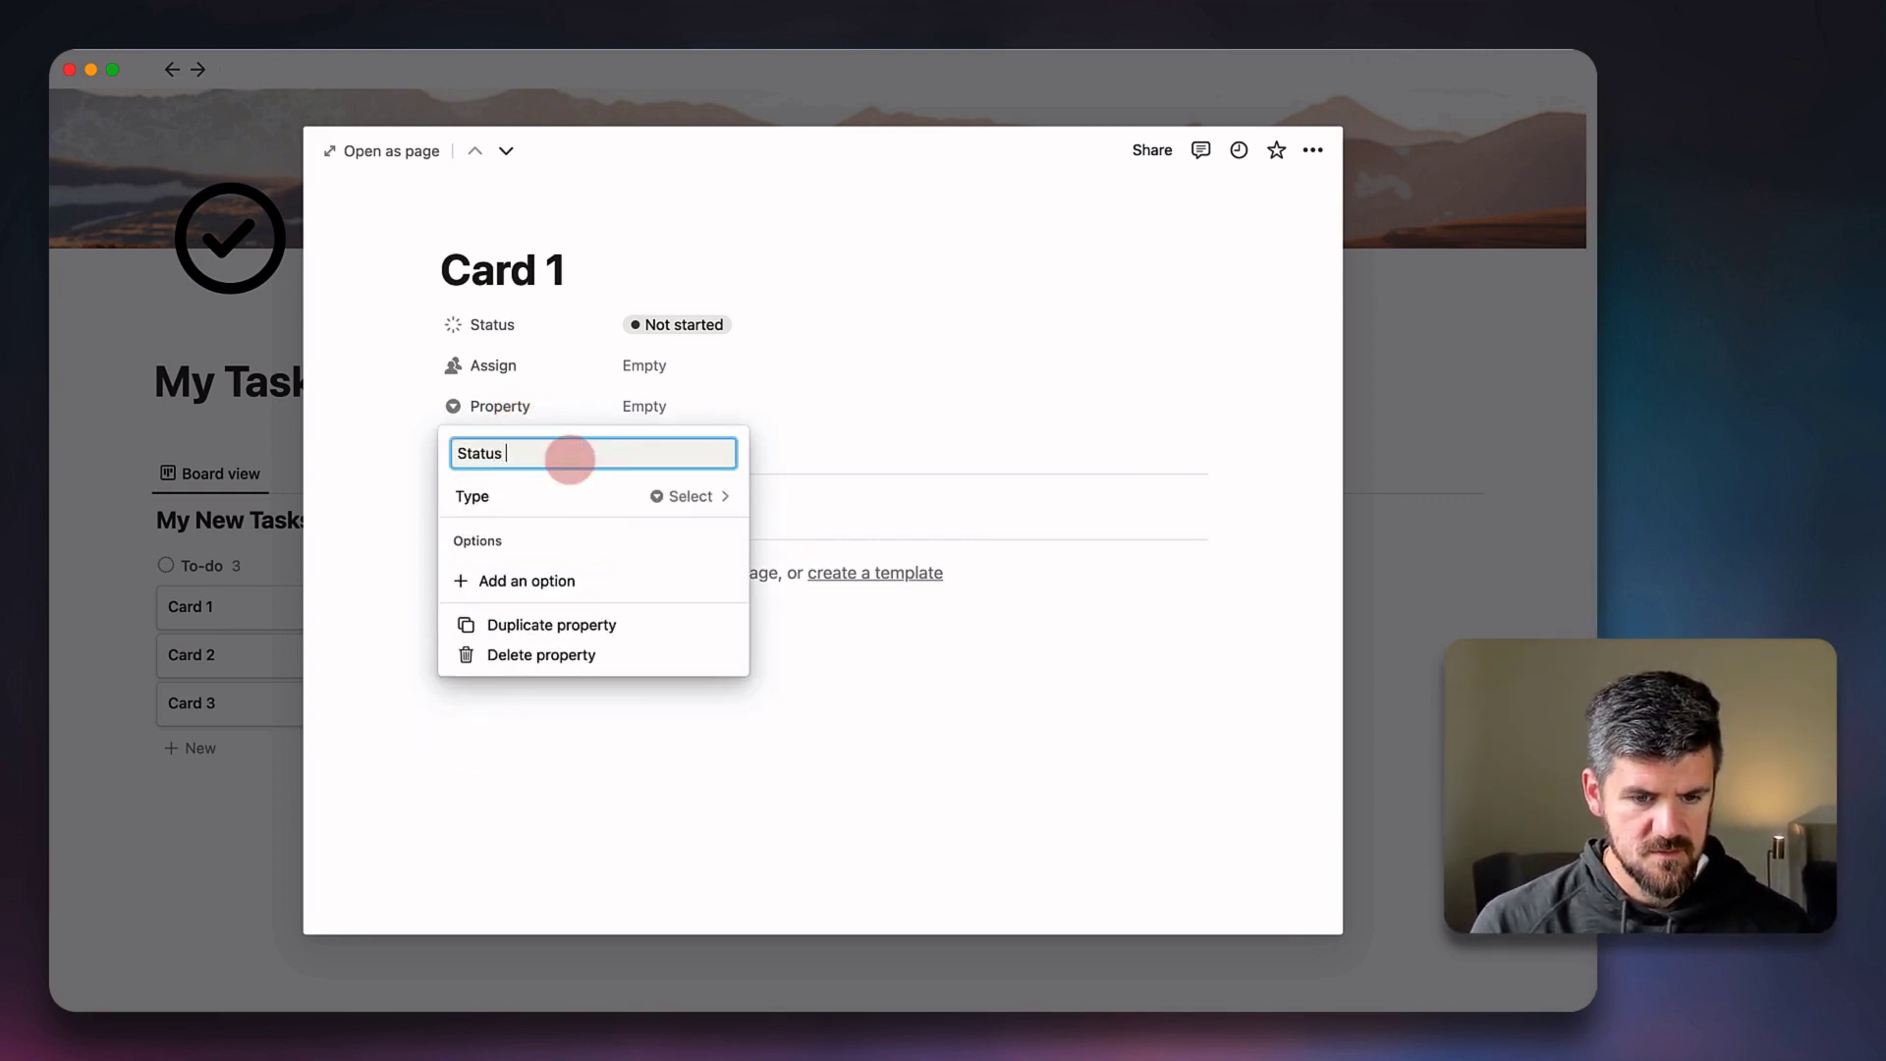
pyautogui.click(721, 405)
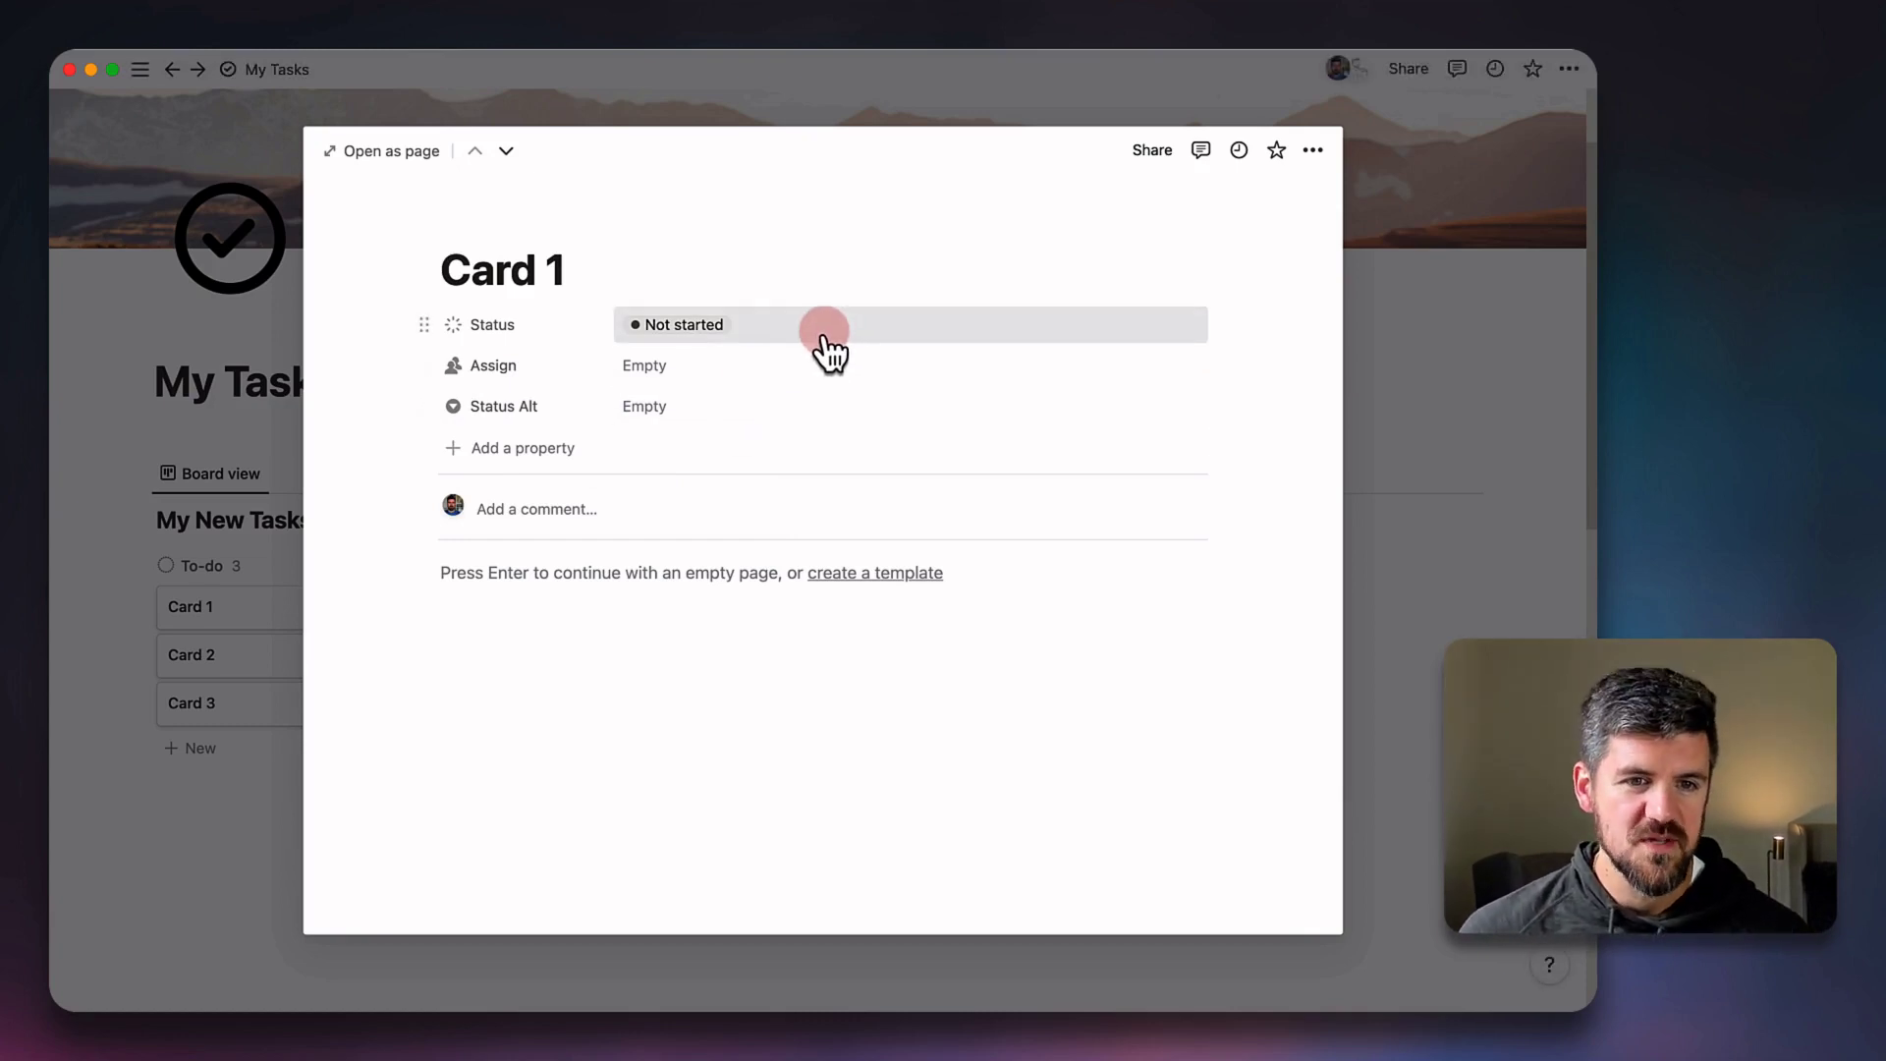
# Review Card 1's available Status choices, then bring up the Status property's action menu.
pyautogui.click(745, 330)
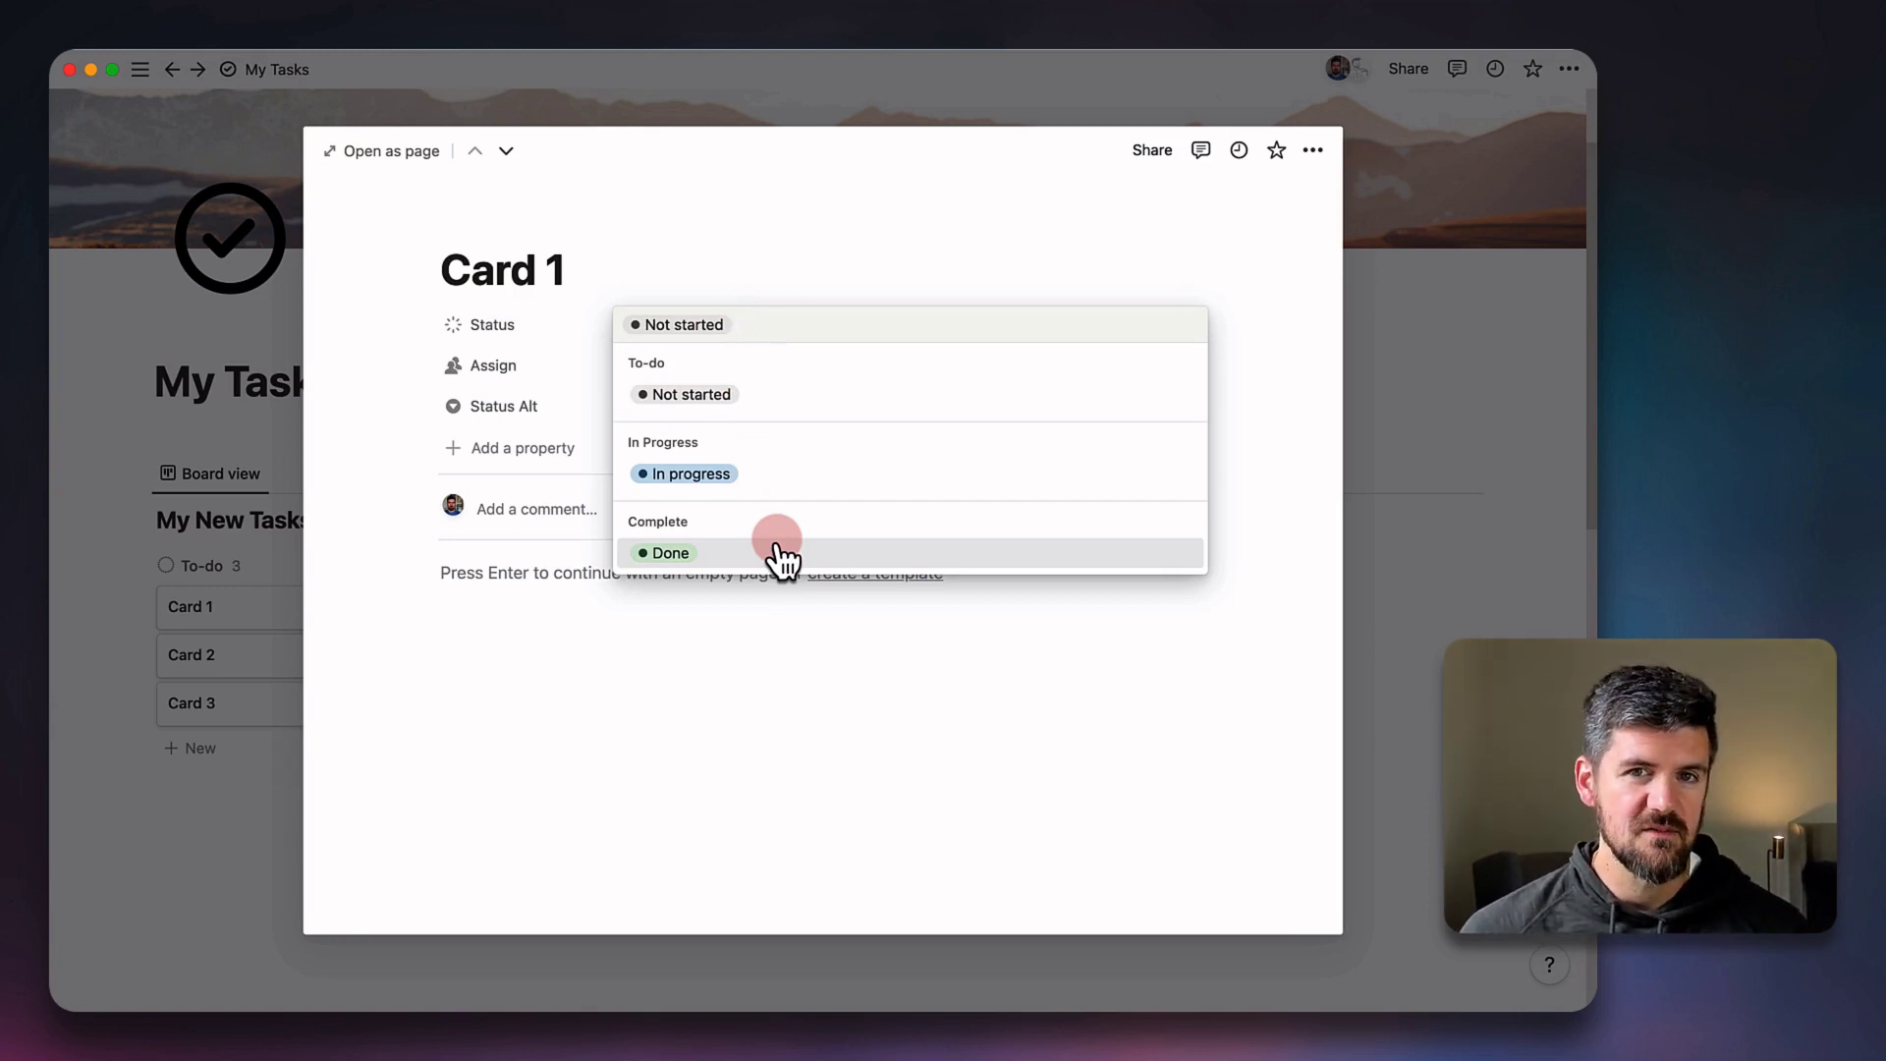
pyautogui.click(518, 329)
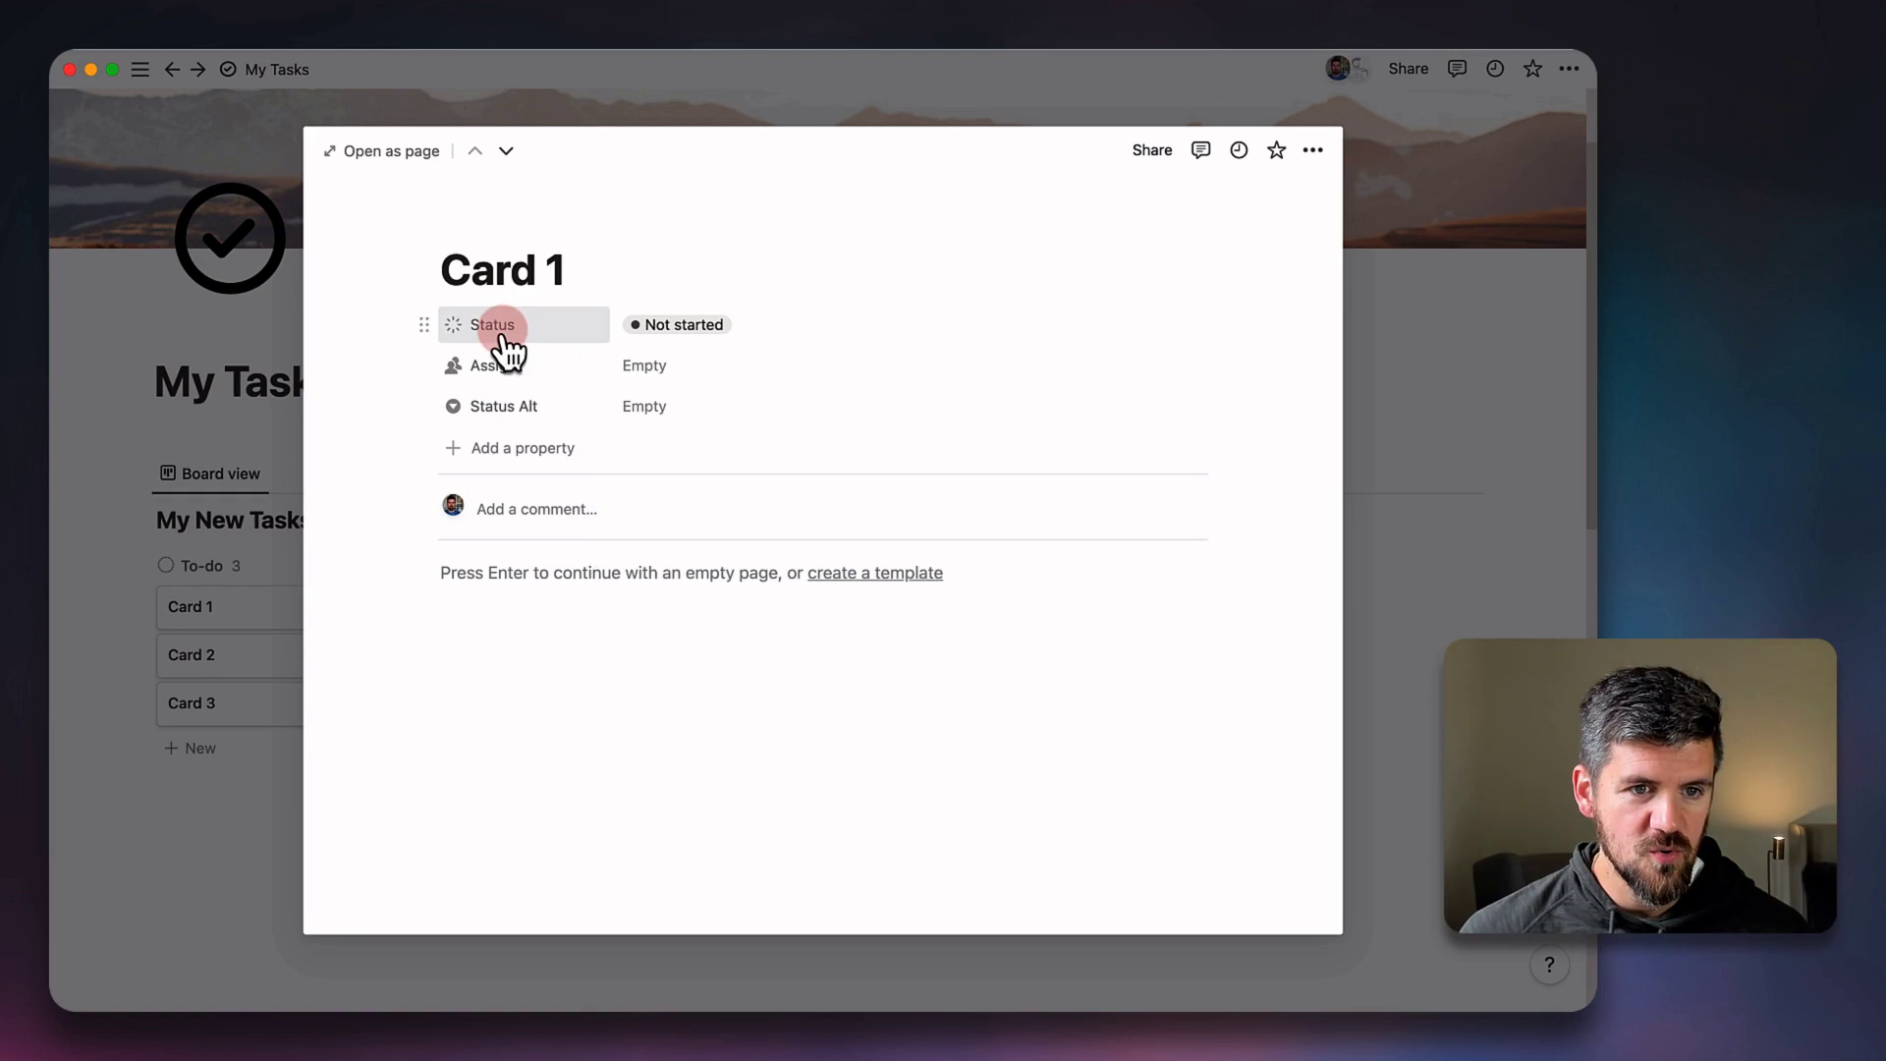
pyautogui.click(501, 333)
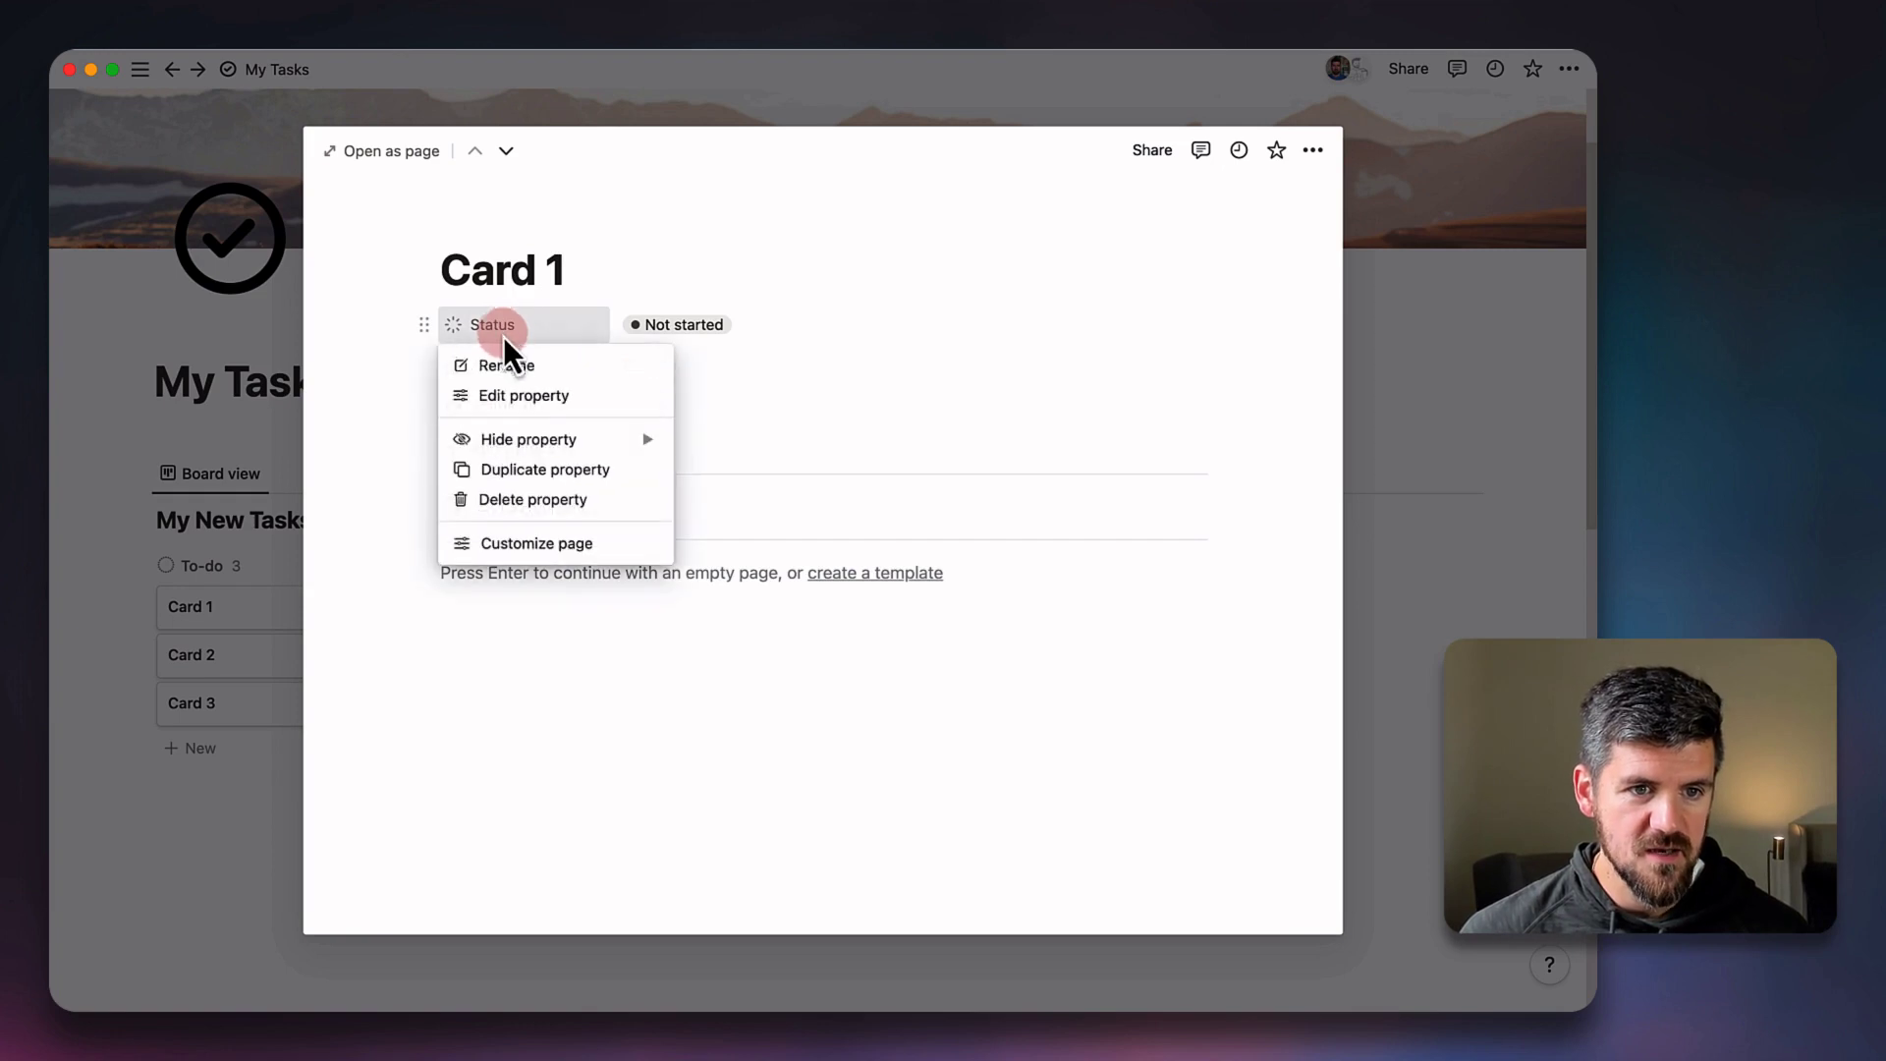
# Add a 'Backlog' status to the To-do group of the Status property.
pyautogui.click(520, 398)
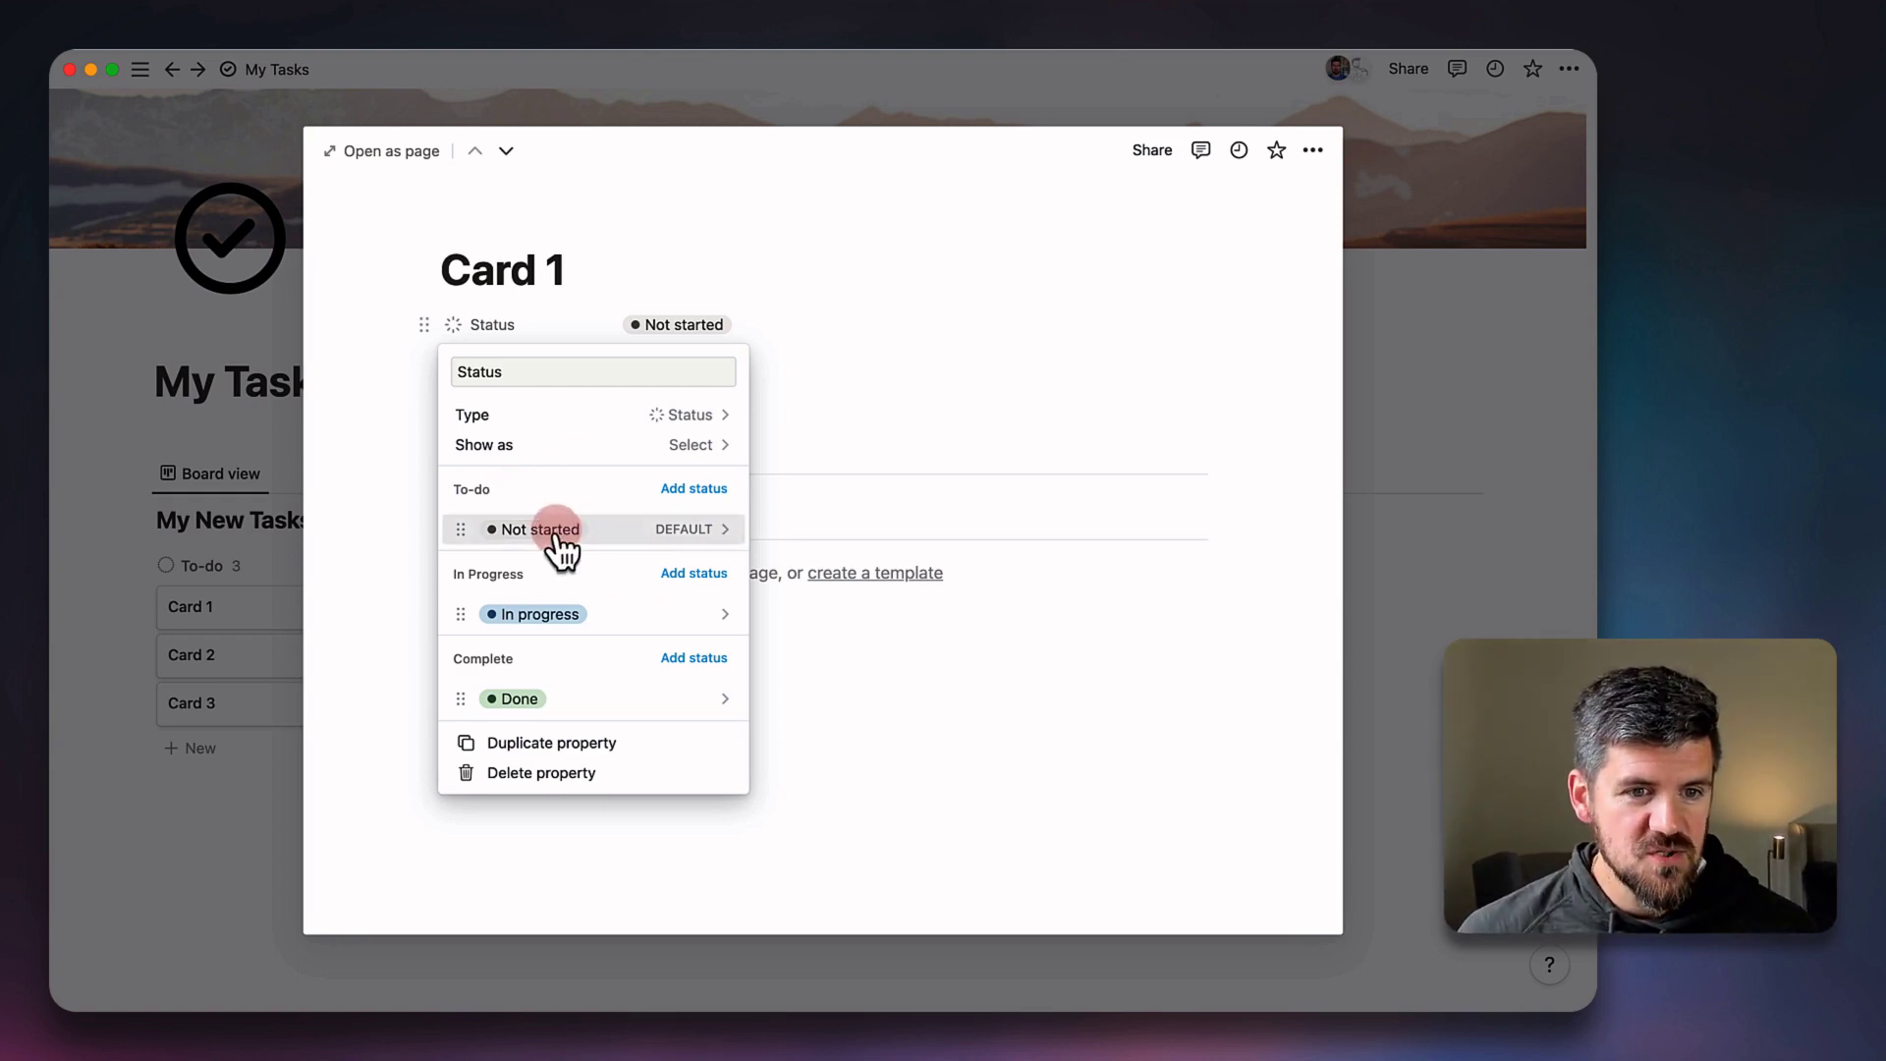
pyautogui.click(694, 491)
pyautogui.write('Backlog')
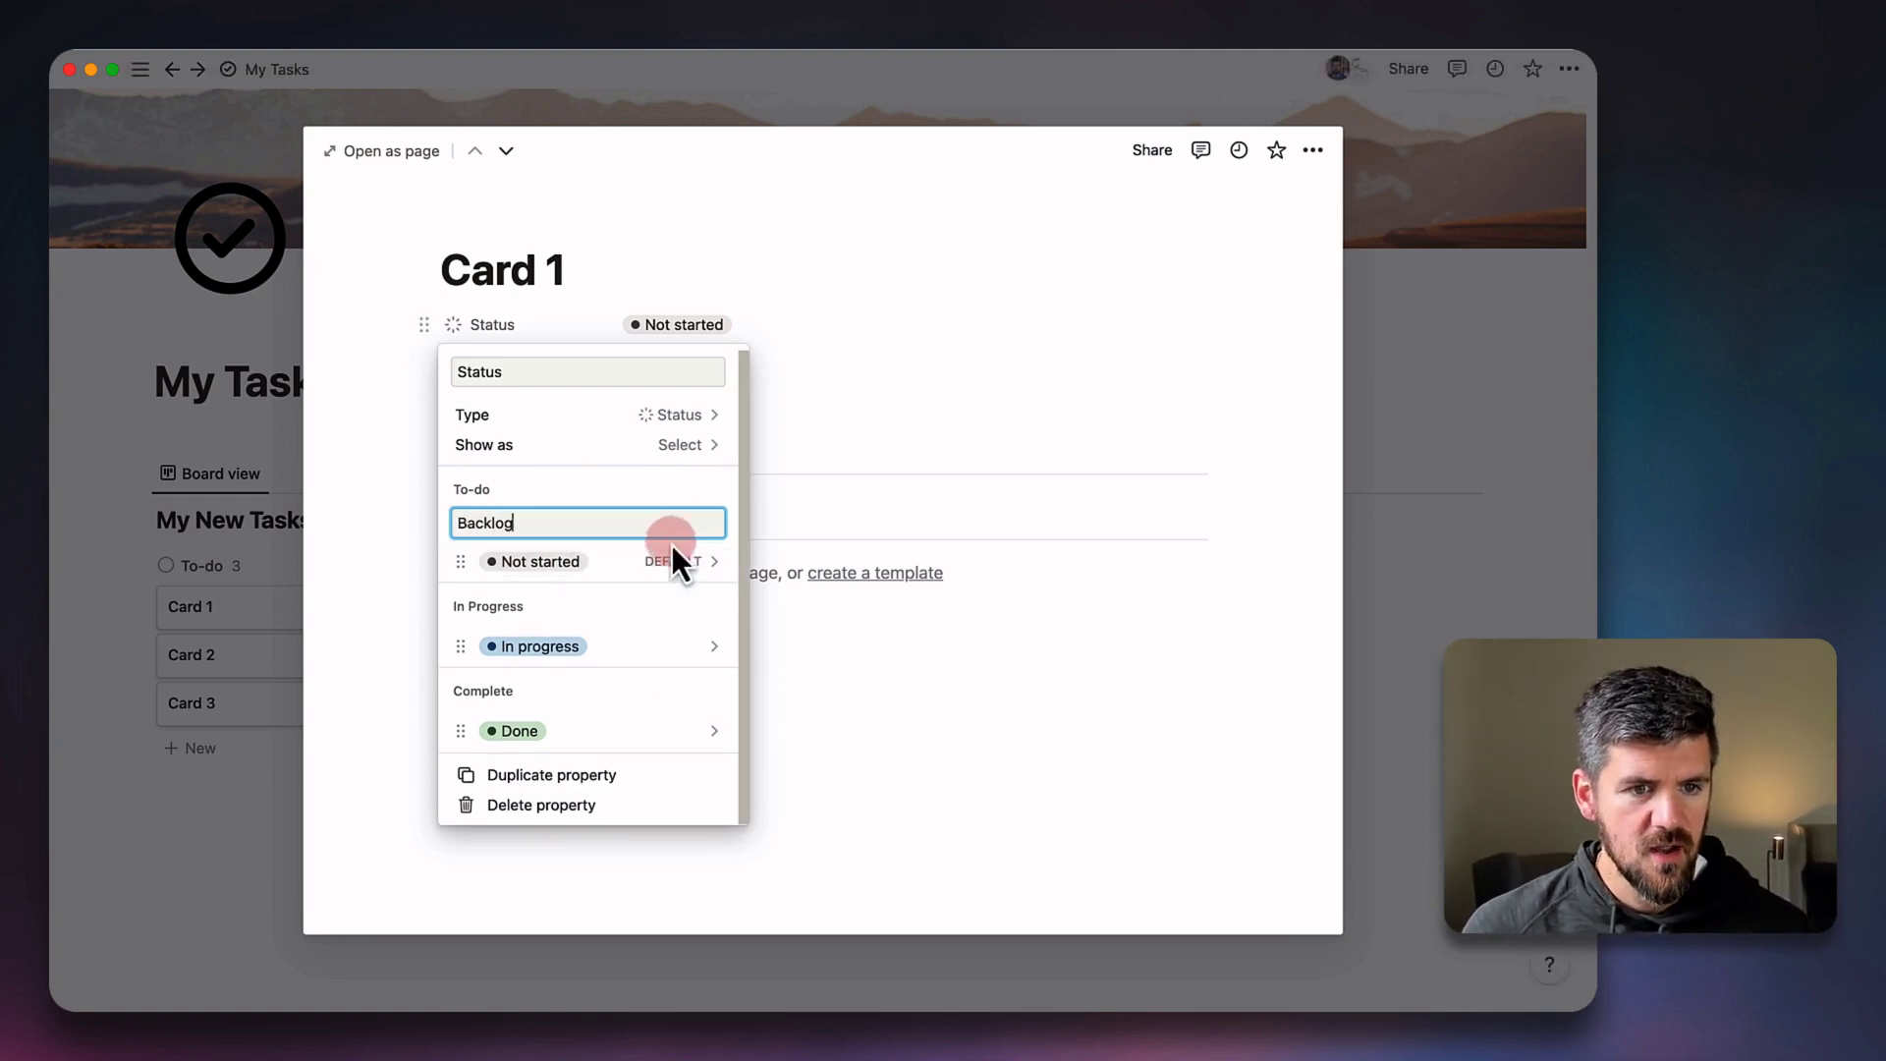
pyautogui.press('Return')
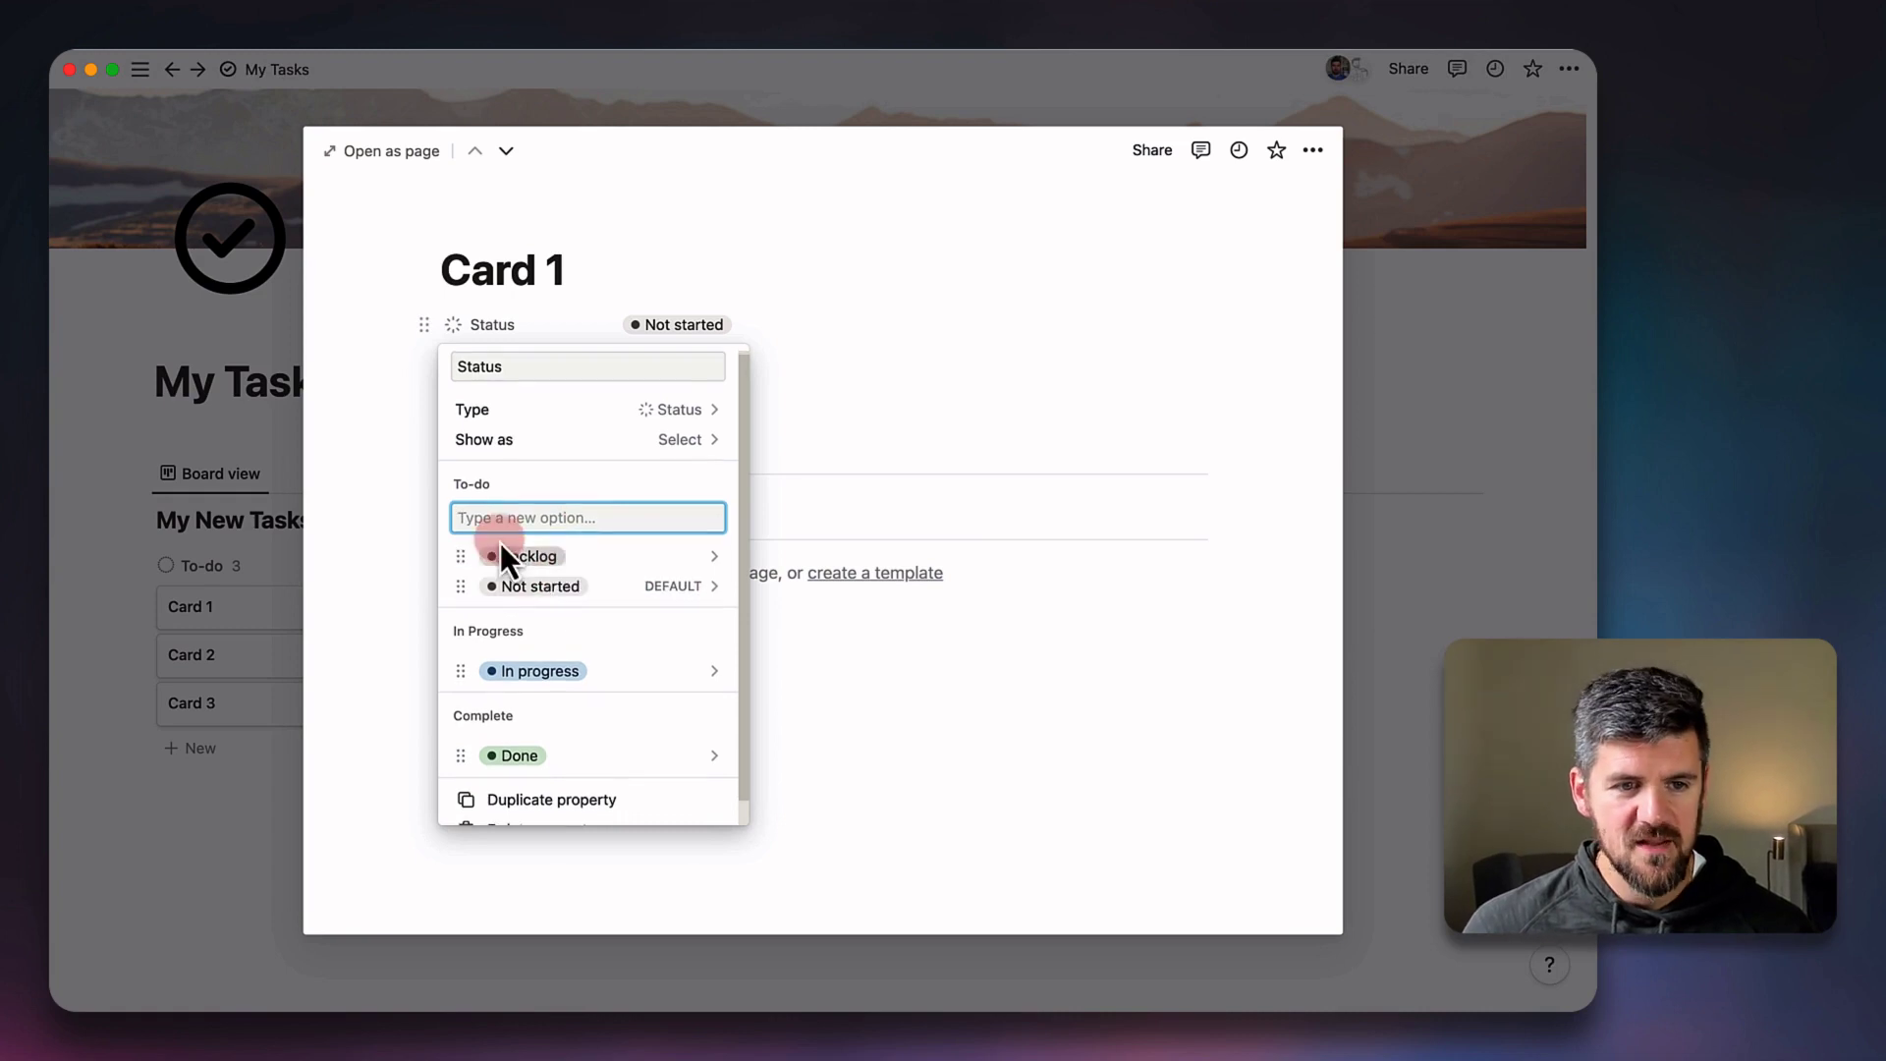
pyautogui.scroll(-1, 499, 542)
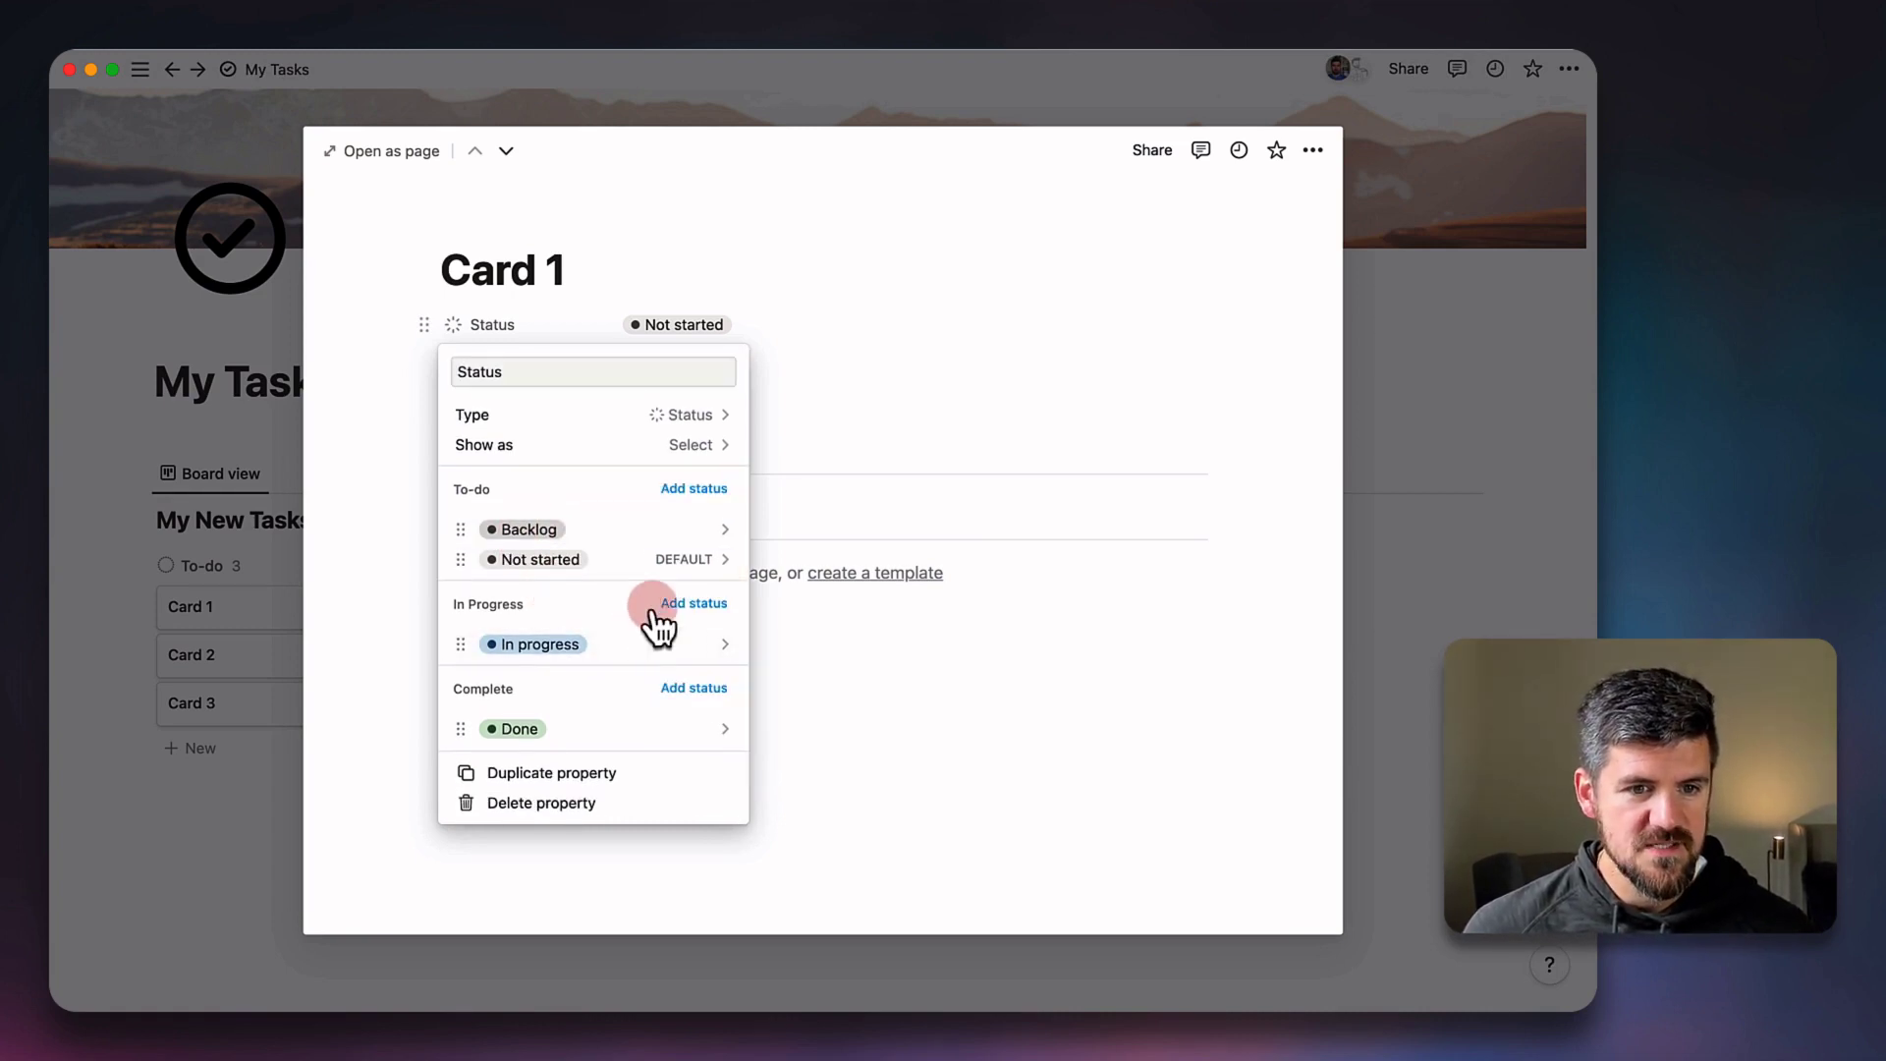
# Add 'In Review', 'Editing' and 'Research' statuses to the In Progress group.
pyautogui.click(680, 607)
pyautogui.write('In Review')
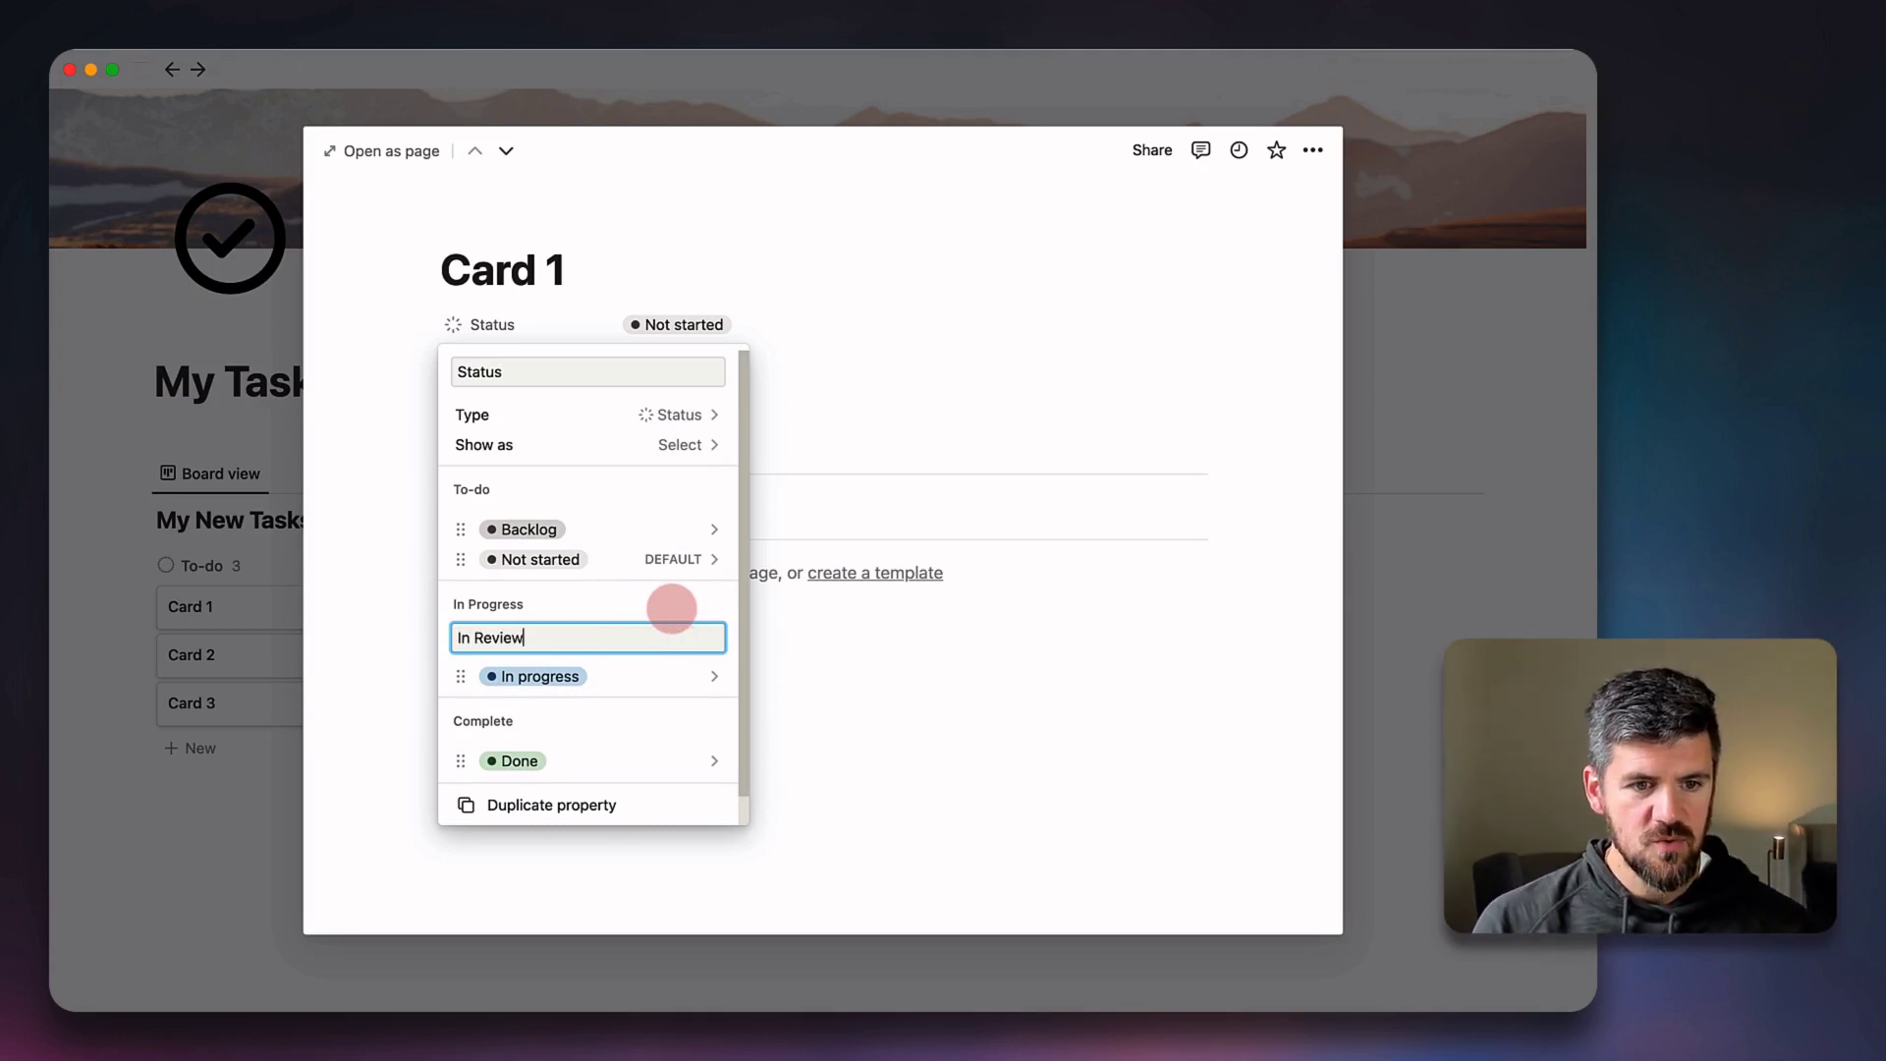
pyautogui.press('Return')
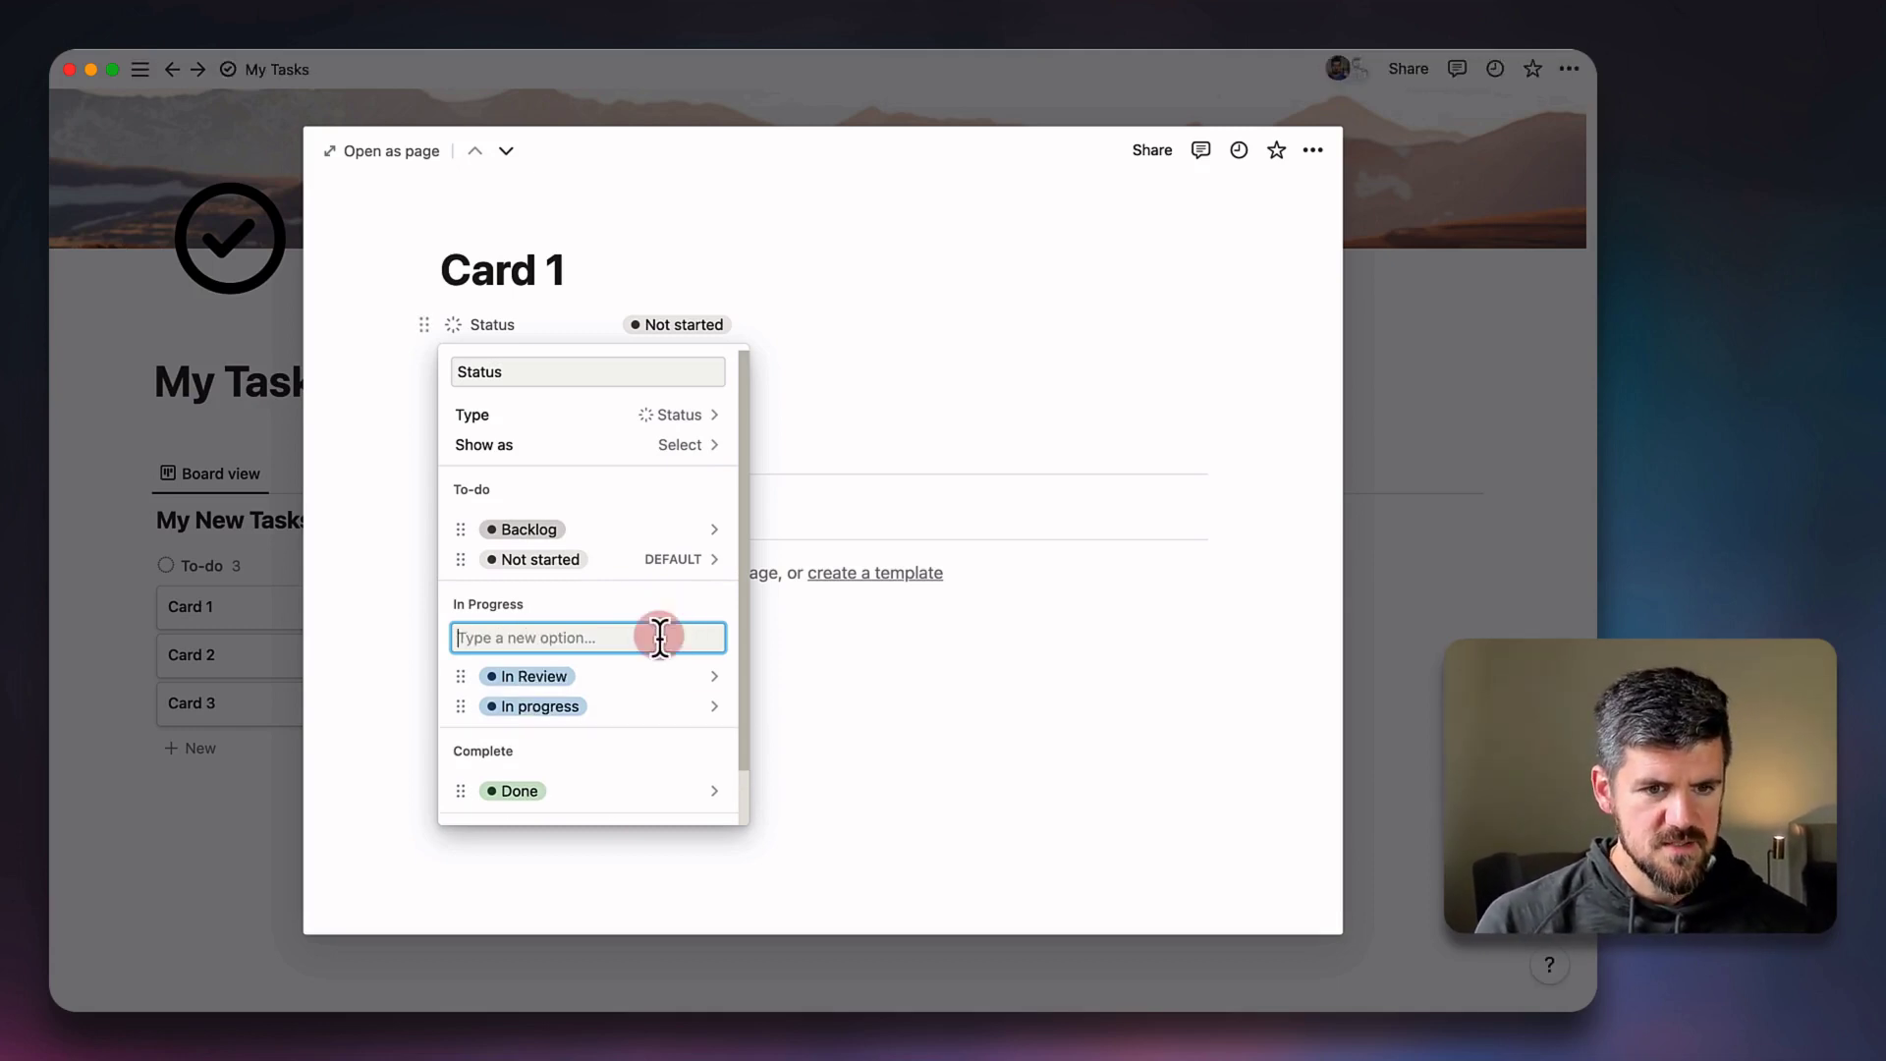
pyautogui.write('Editing')
pyautogui.press('Return')
pyautogui.write('Research')
pyautogui.press('Return')
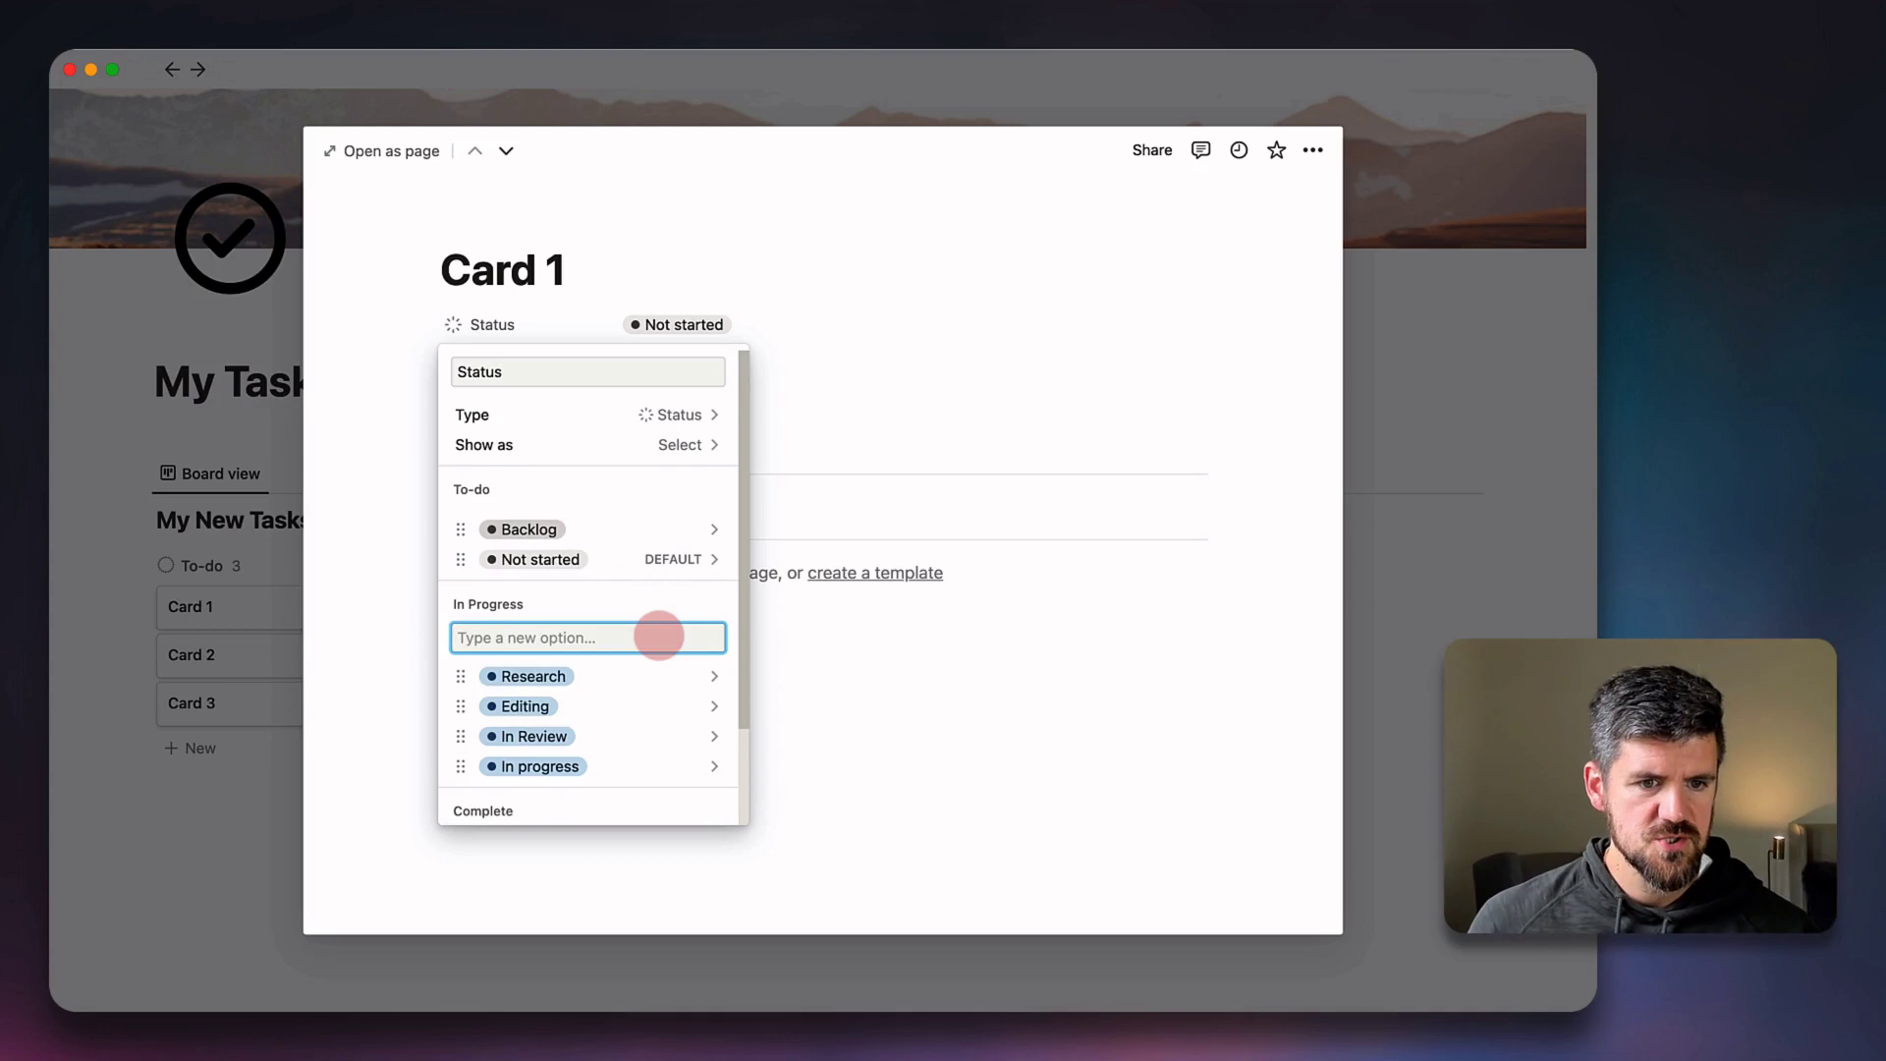
pyautogui.press('Escape')
pyautogui.scroll(-2, 628, 639)
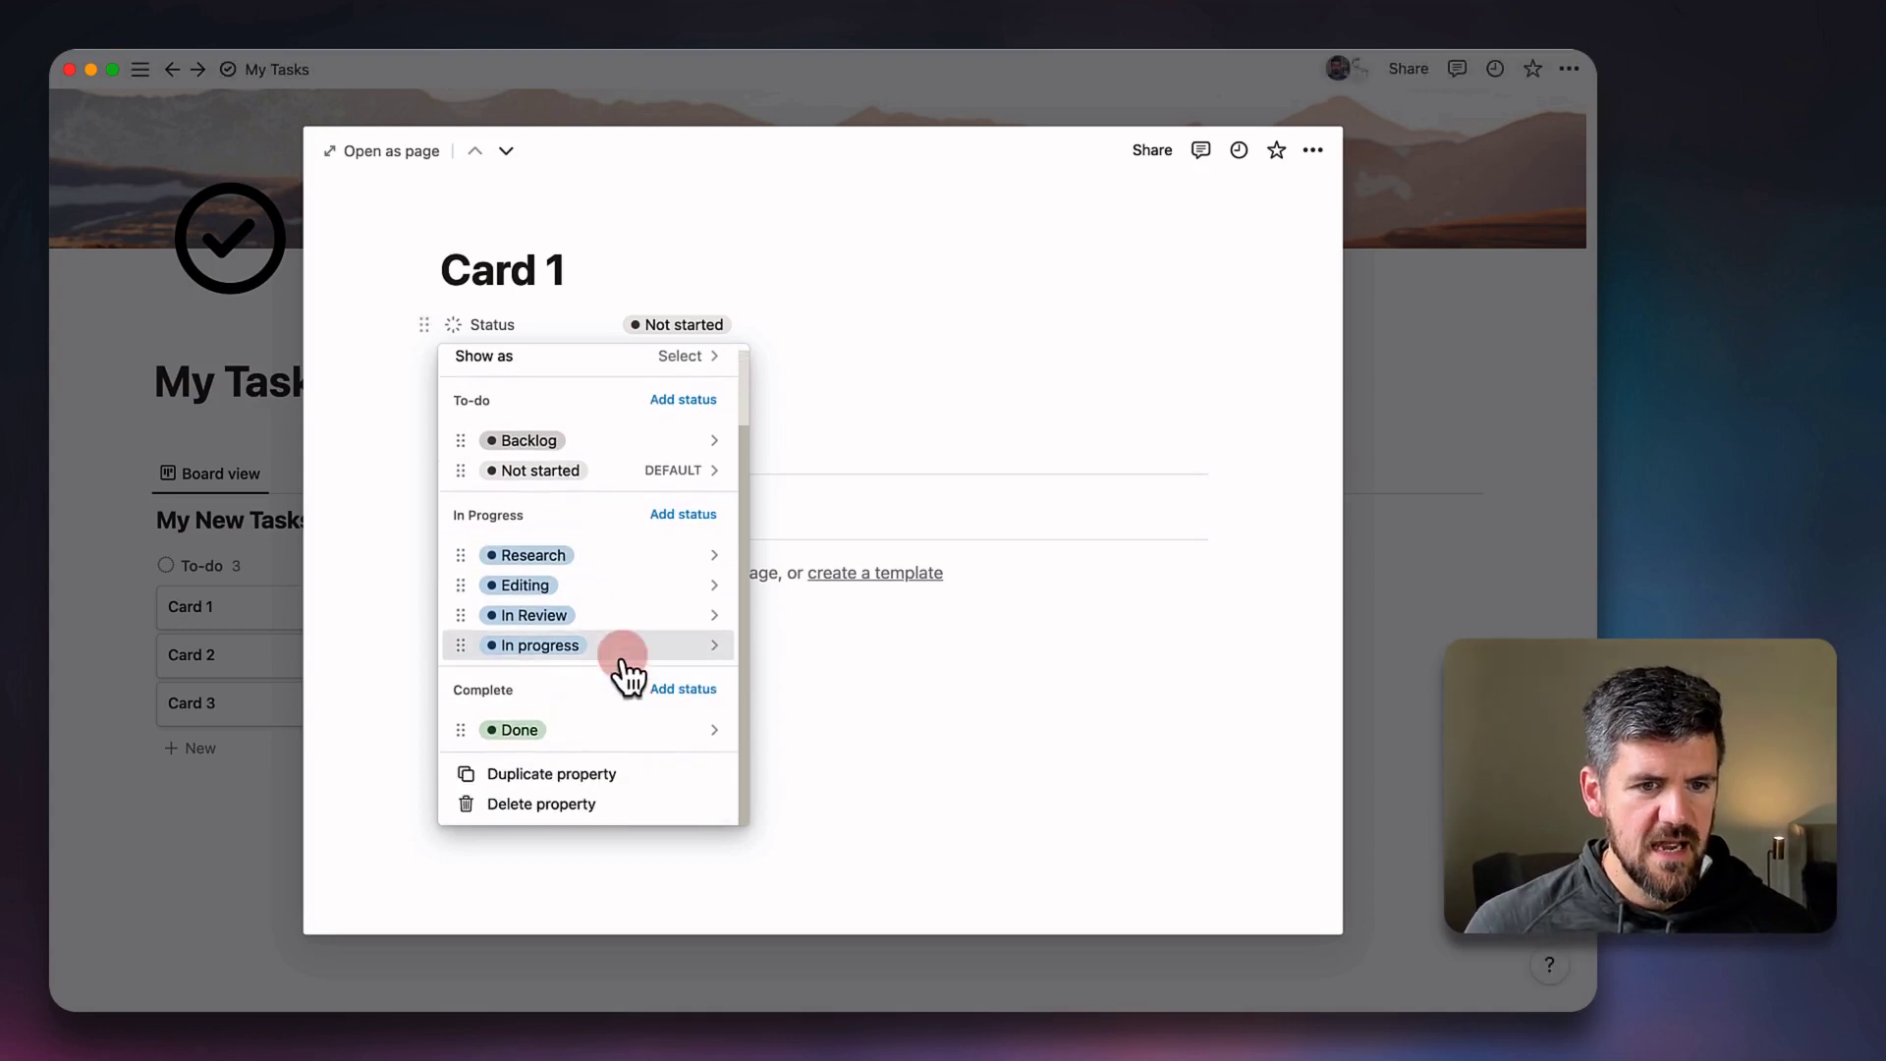
# Add an 'Archive' status to the Complete group.
pyautogui.click(678, 689)
pyautogui.write('Archive')
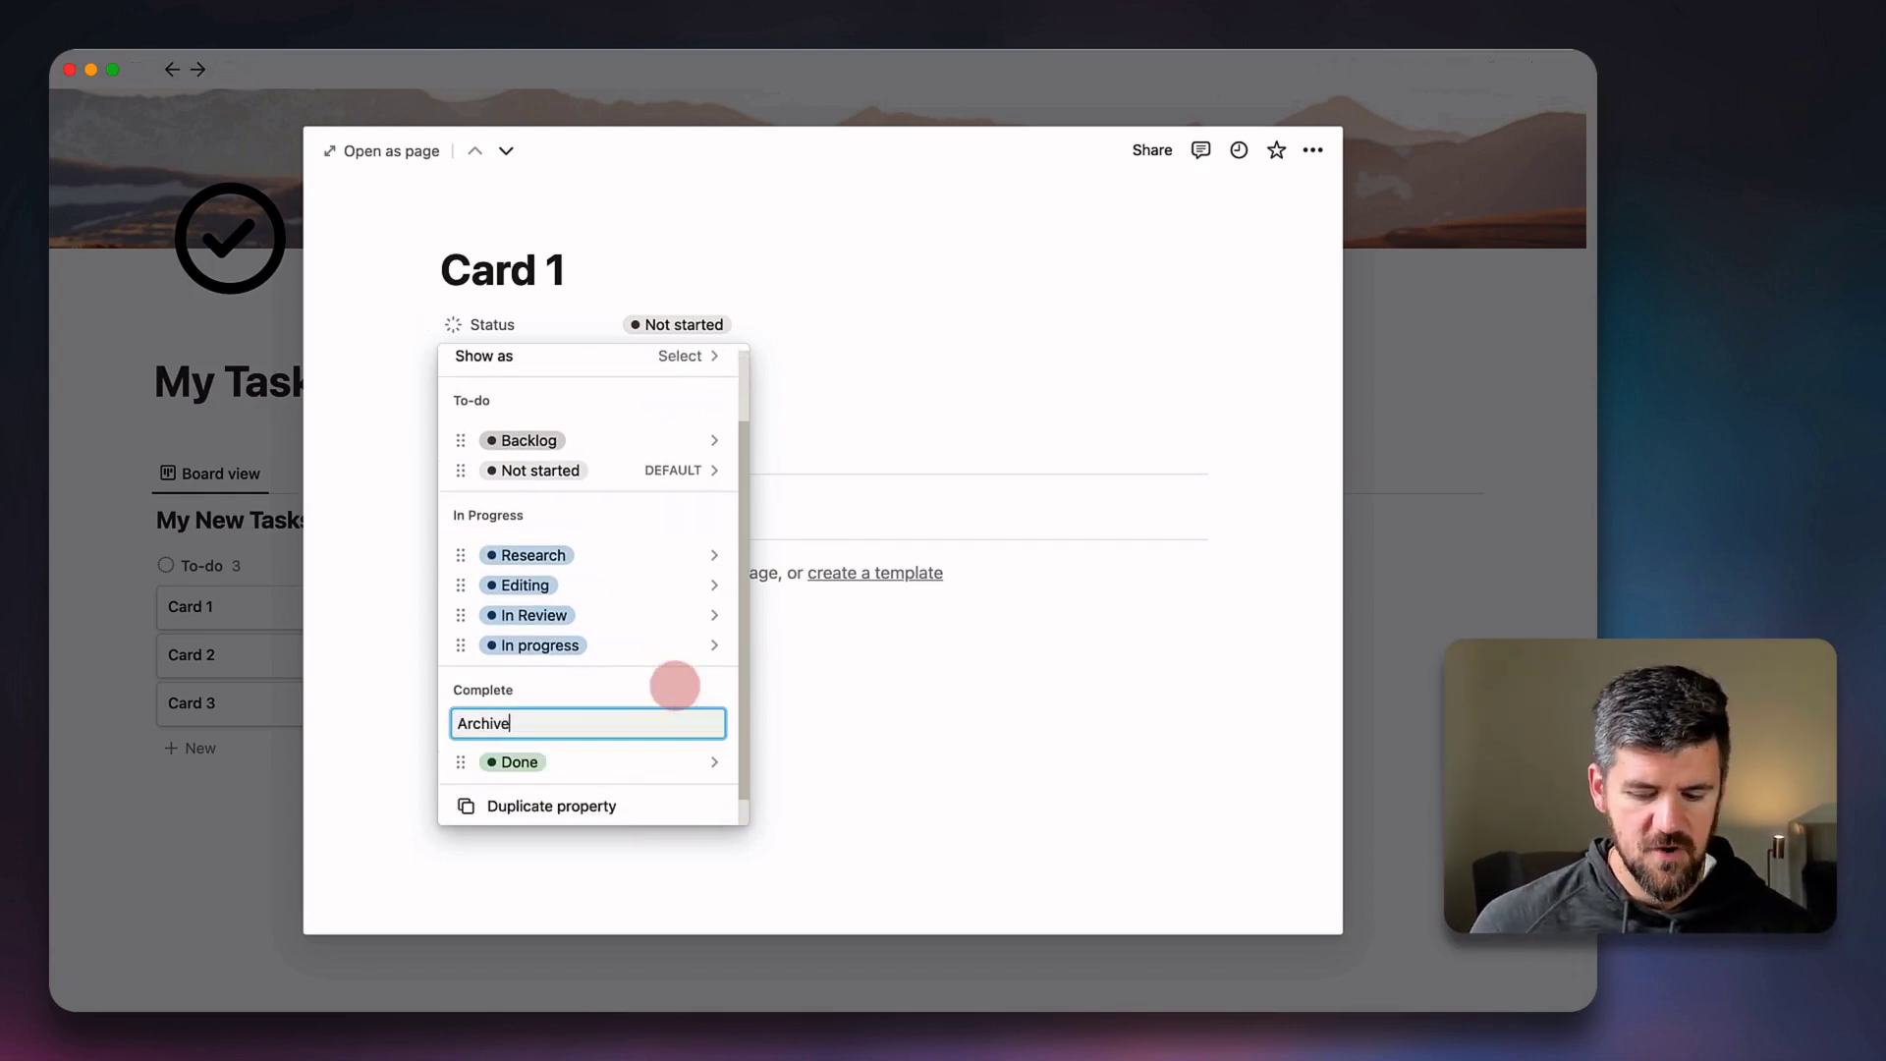
pyautogui.press('Return')
pyautogui.scroll(-1, 664, 688)
pyautogui.press('Escape')
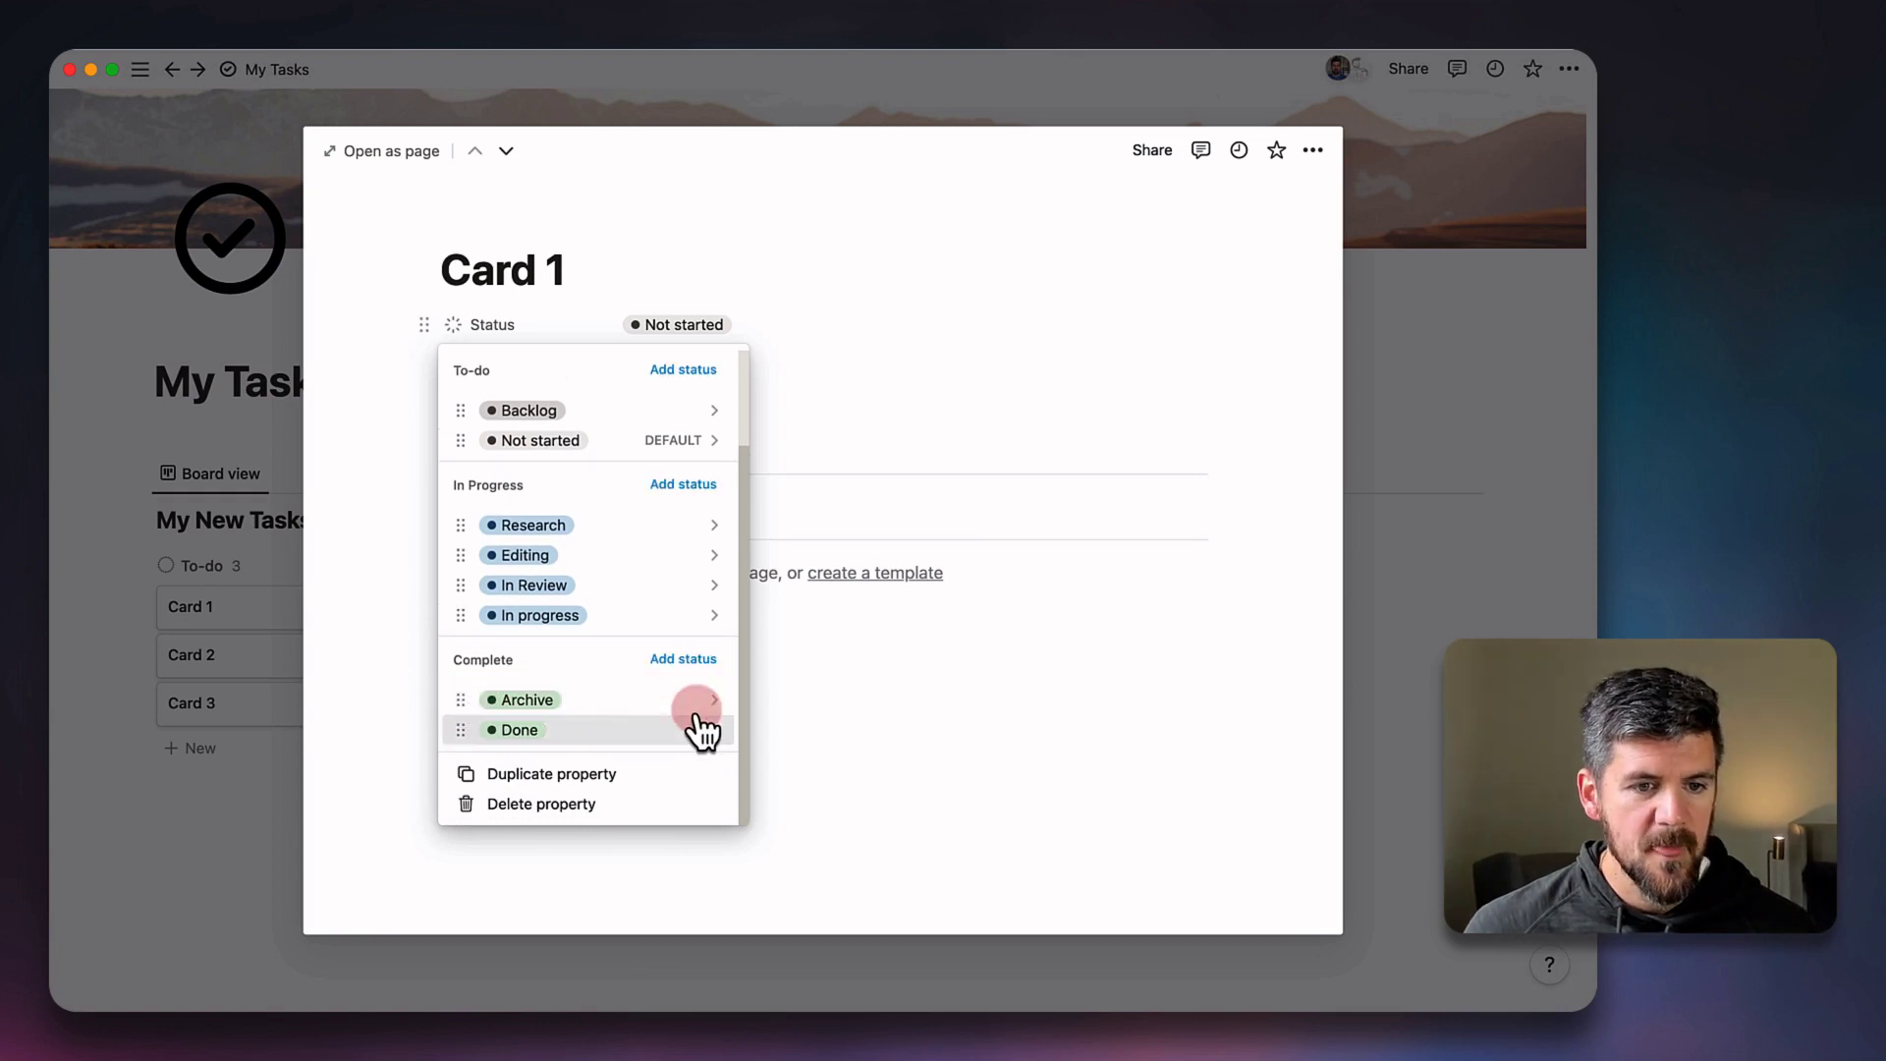
pyautogui.scroll(2, 646, 681)
pyautogui.scroll(-1, 643, 686)
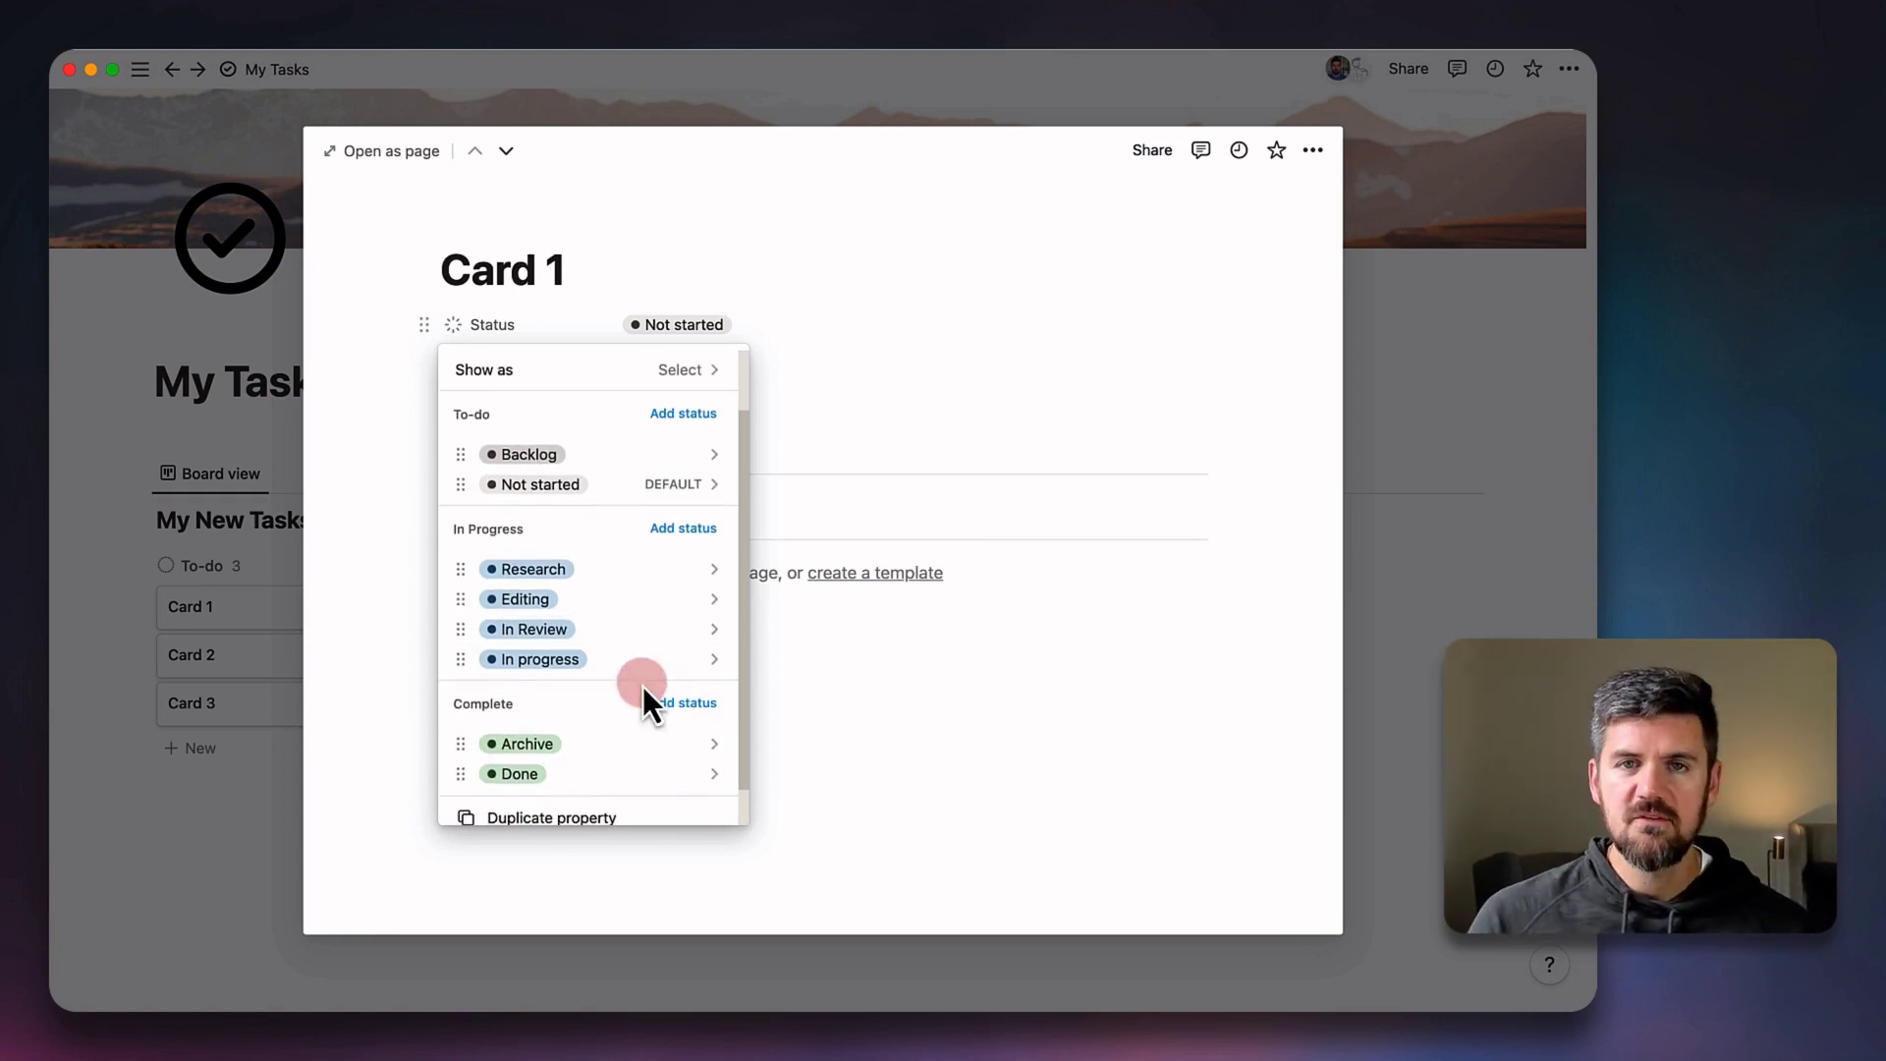
# Close Card 1, reopen it, and bring up the Status property's edit settings.
pyautogui.click(1339, 640)
pyautogui.click(1339, 640)
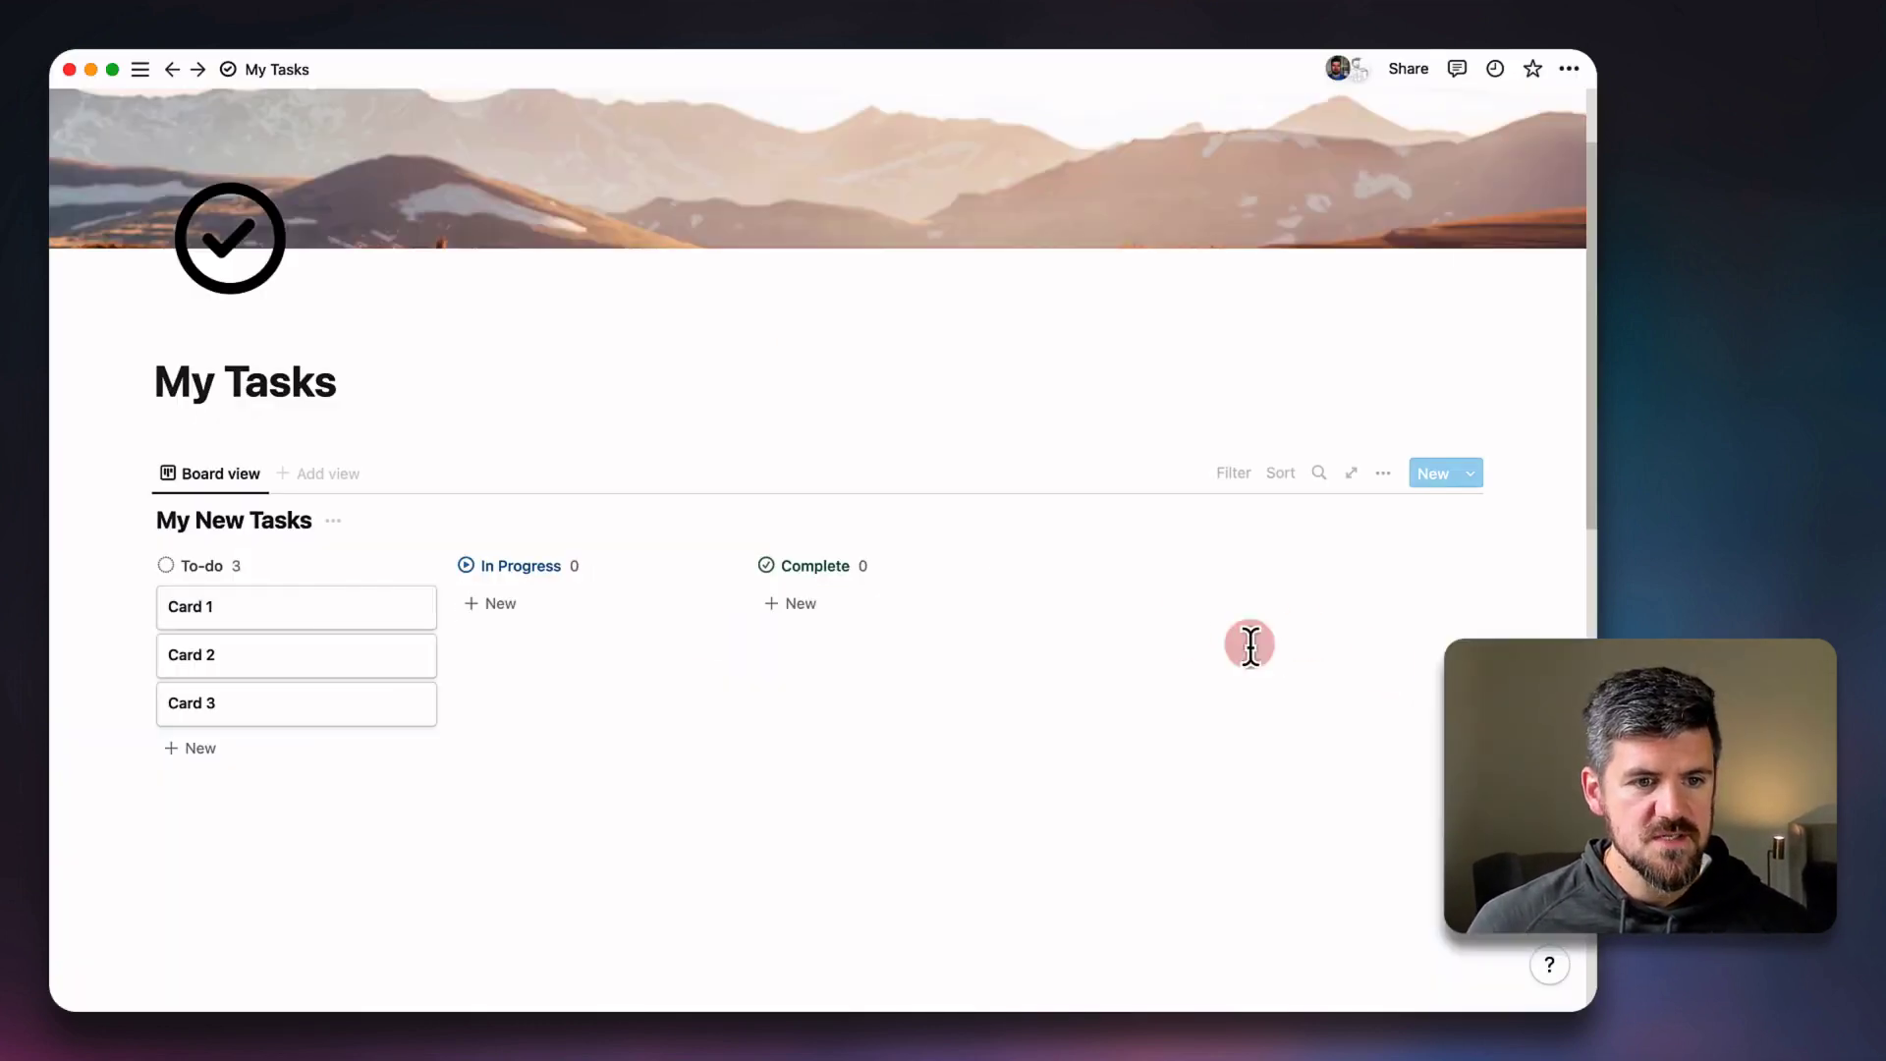
pyautogui.scroll(1, 506, 767)
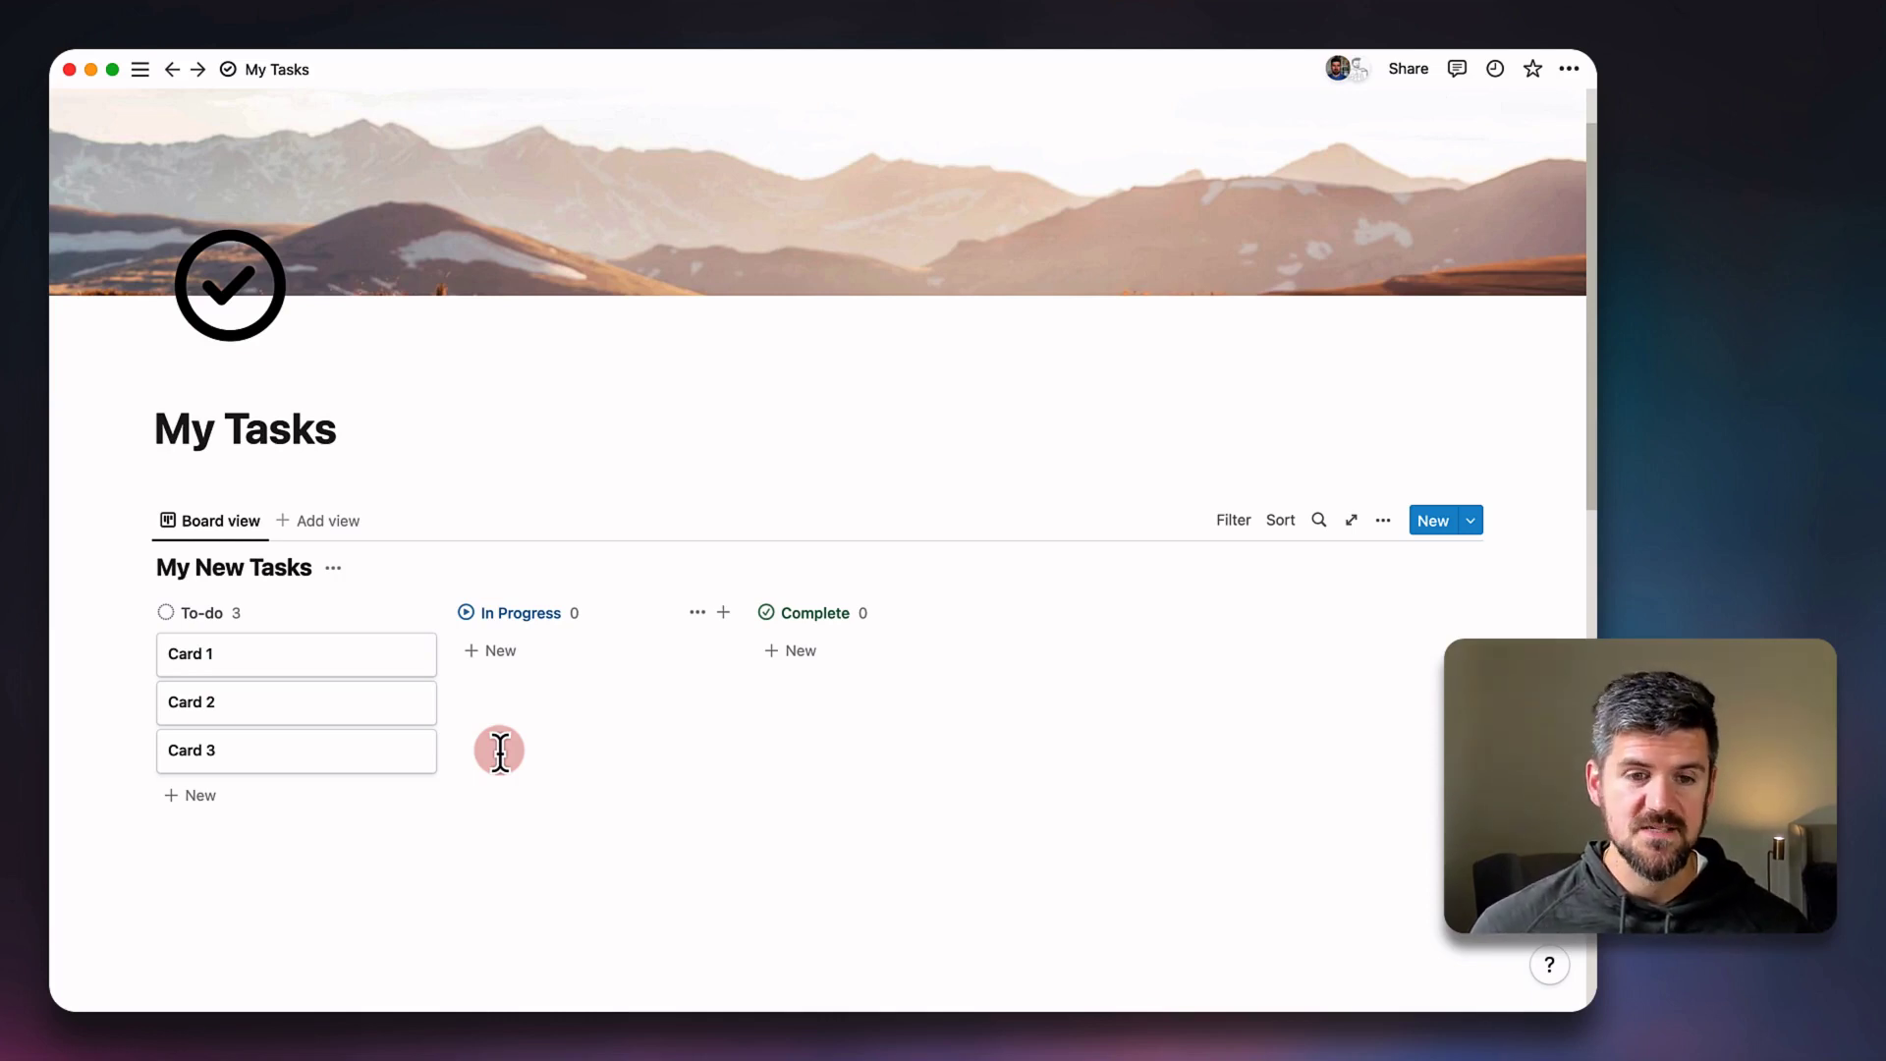
pyautogui.click(261, 660)
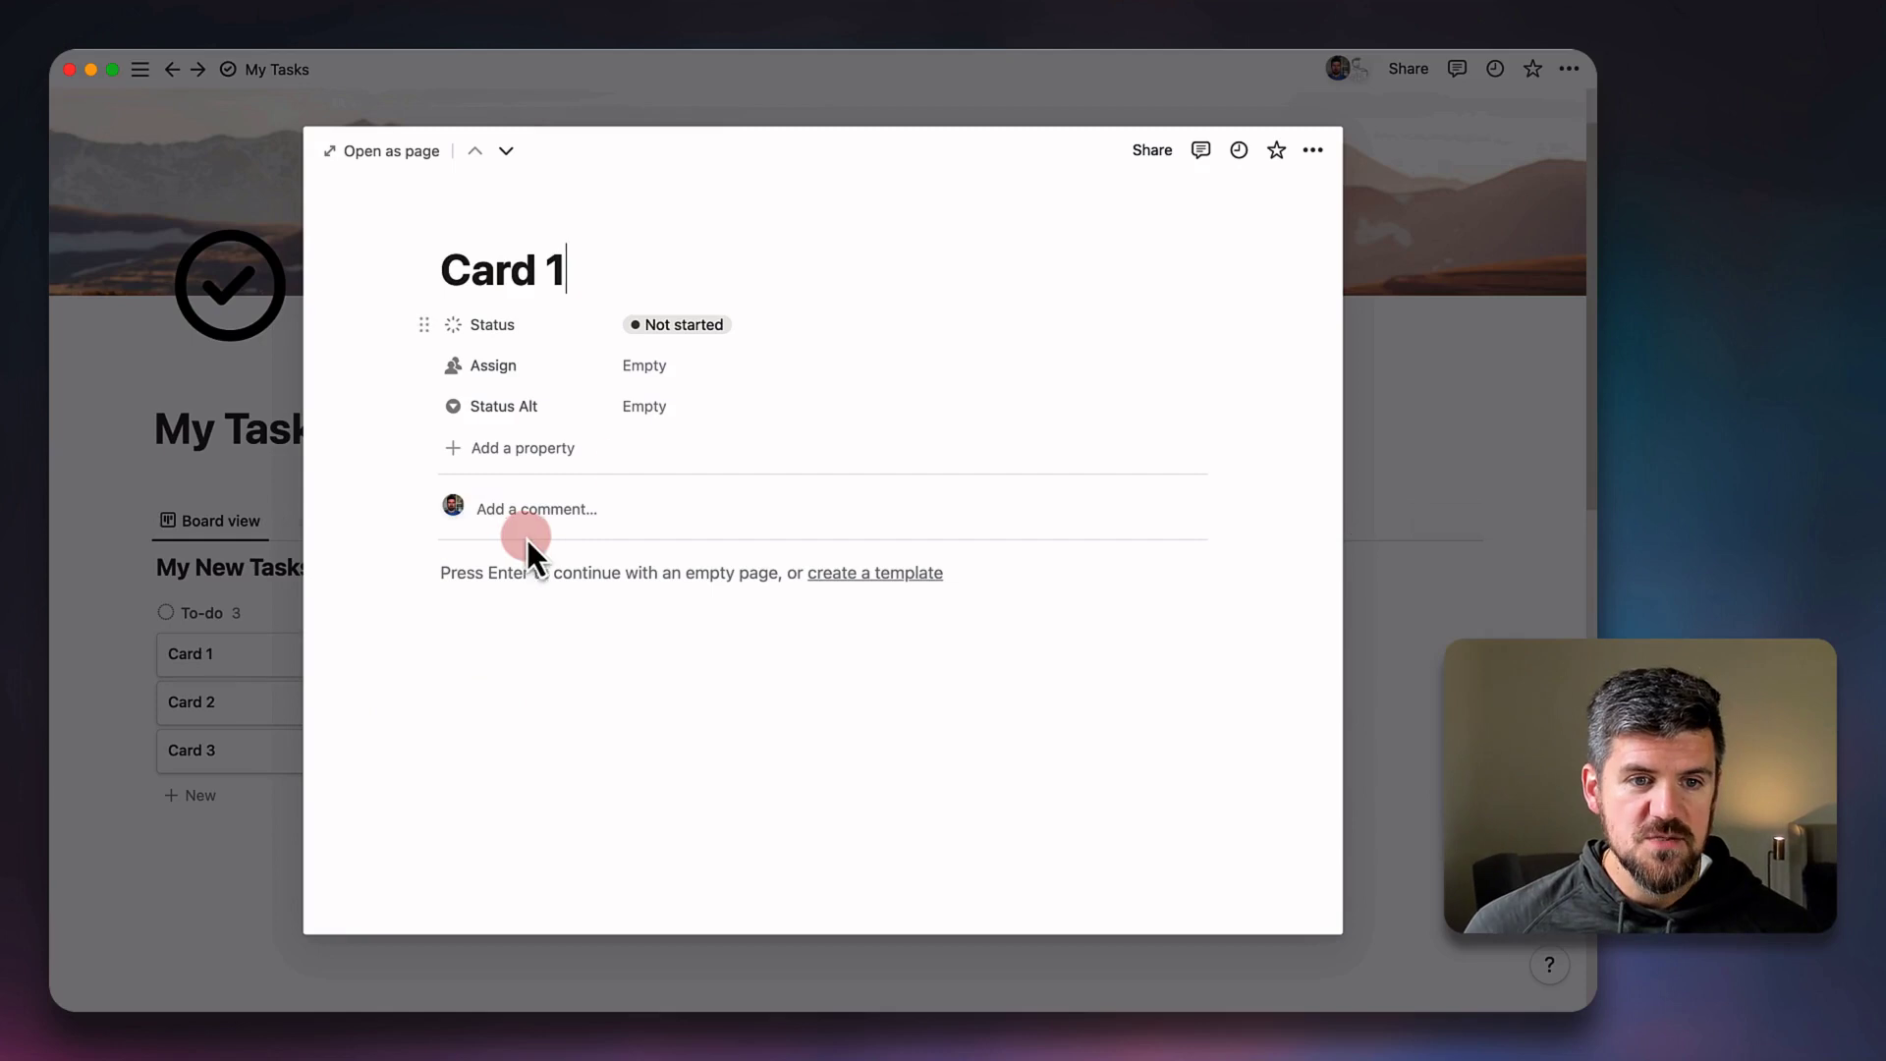
pyautogui.click(693, 326)
pyautogui.click(491, 324)
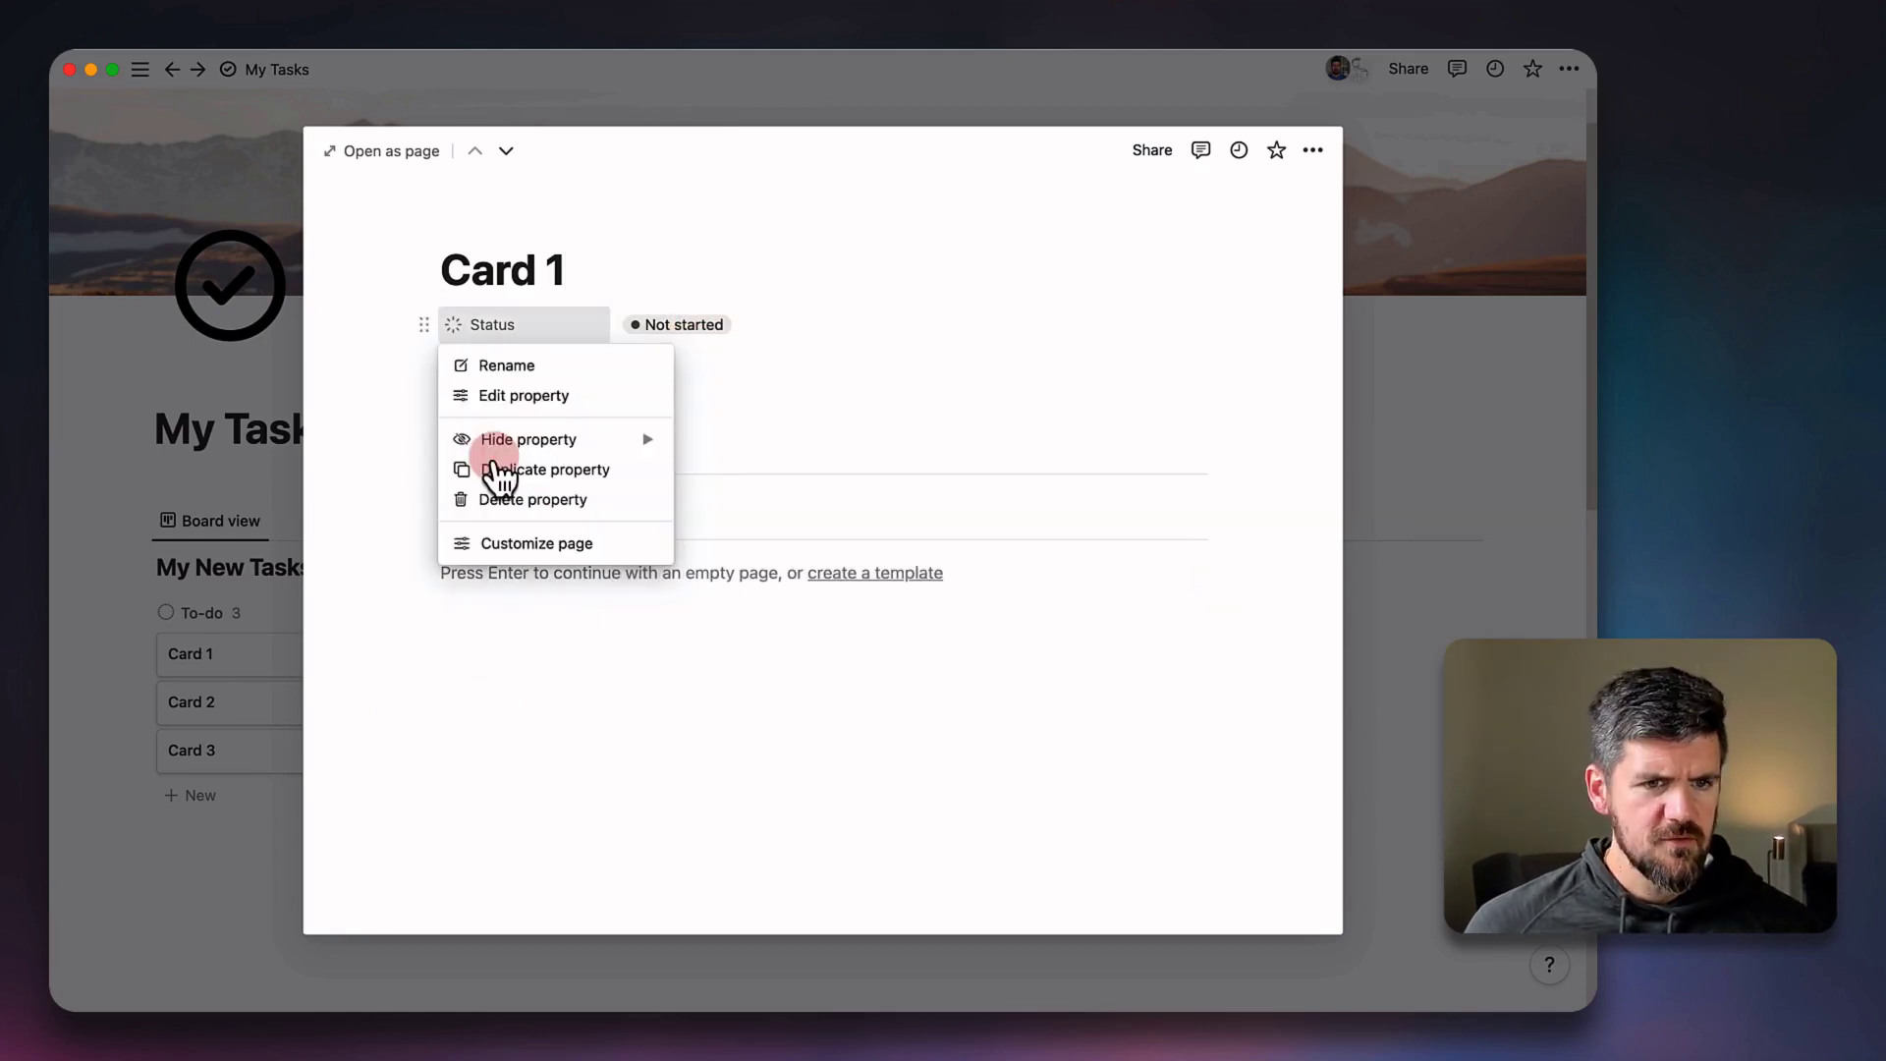
pyautogui.click(524, 399)
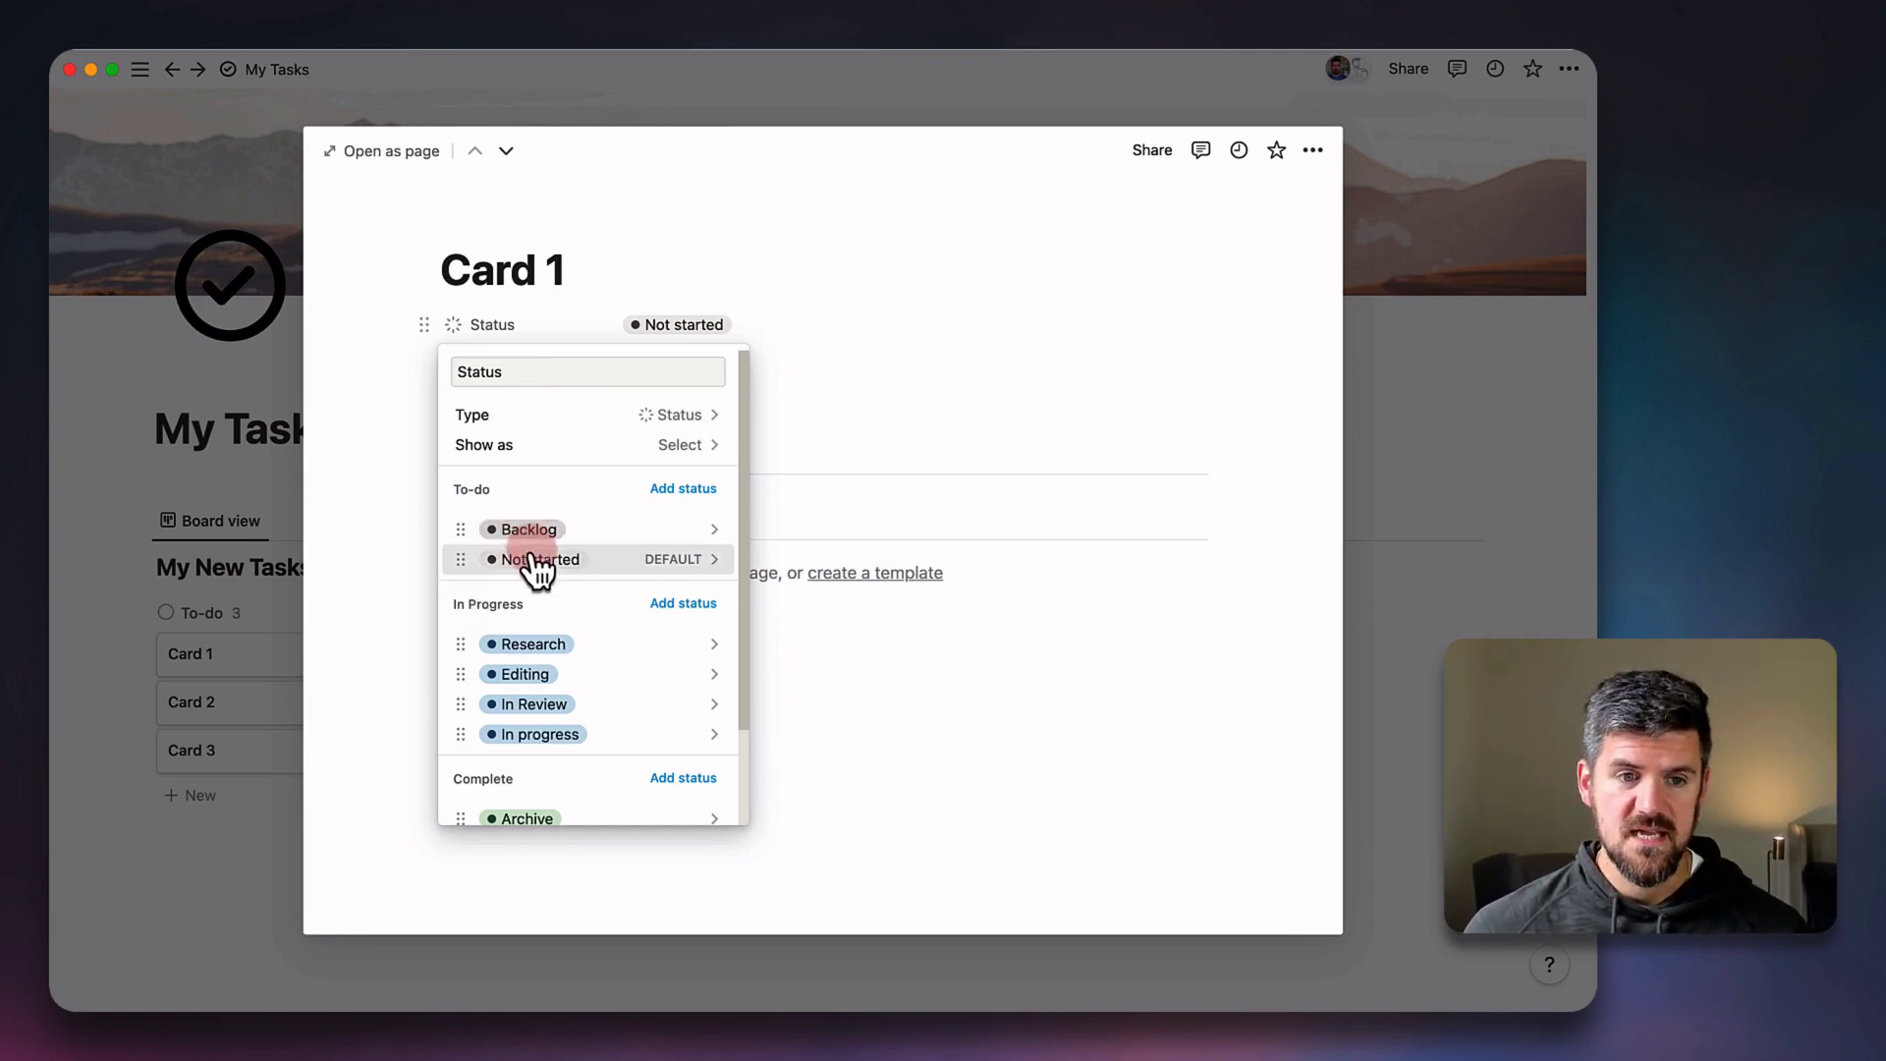
# Reorder statuses: Done above Archive, In progress to its group top, Not started above Backlog.
pyautogui.scroll(-1, 547, 761)
pyautogui.scroll(-2, 548, 769)
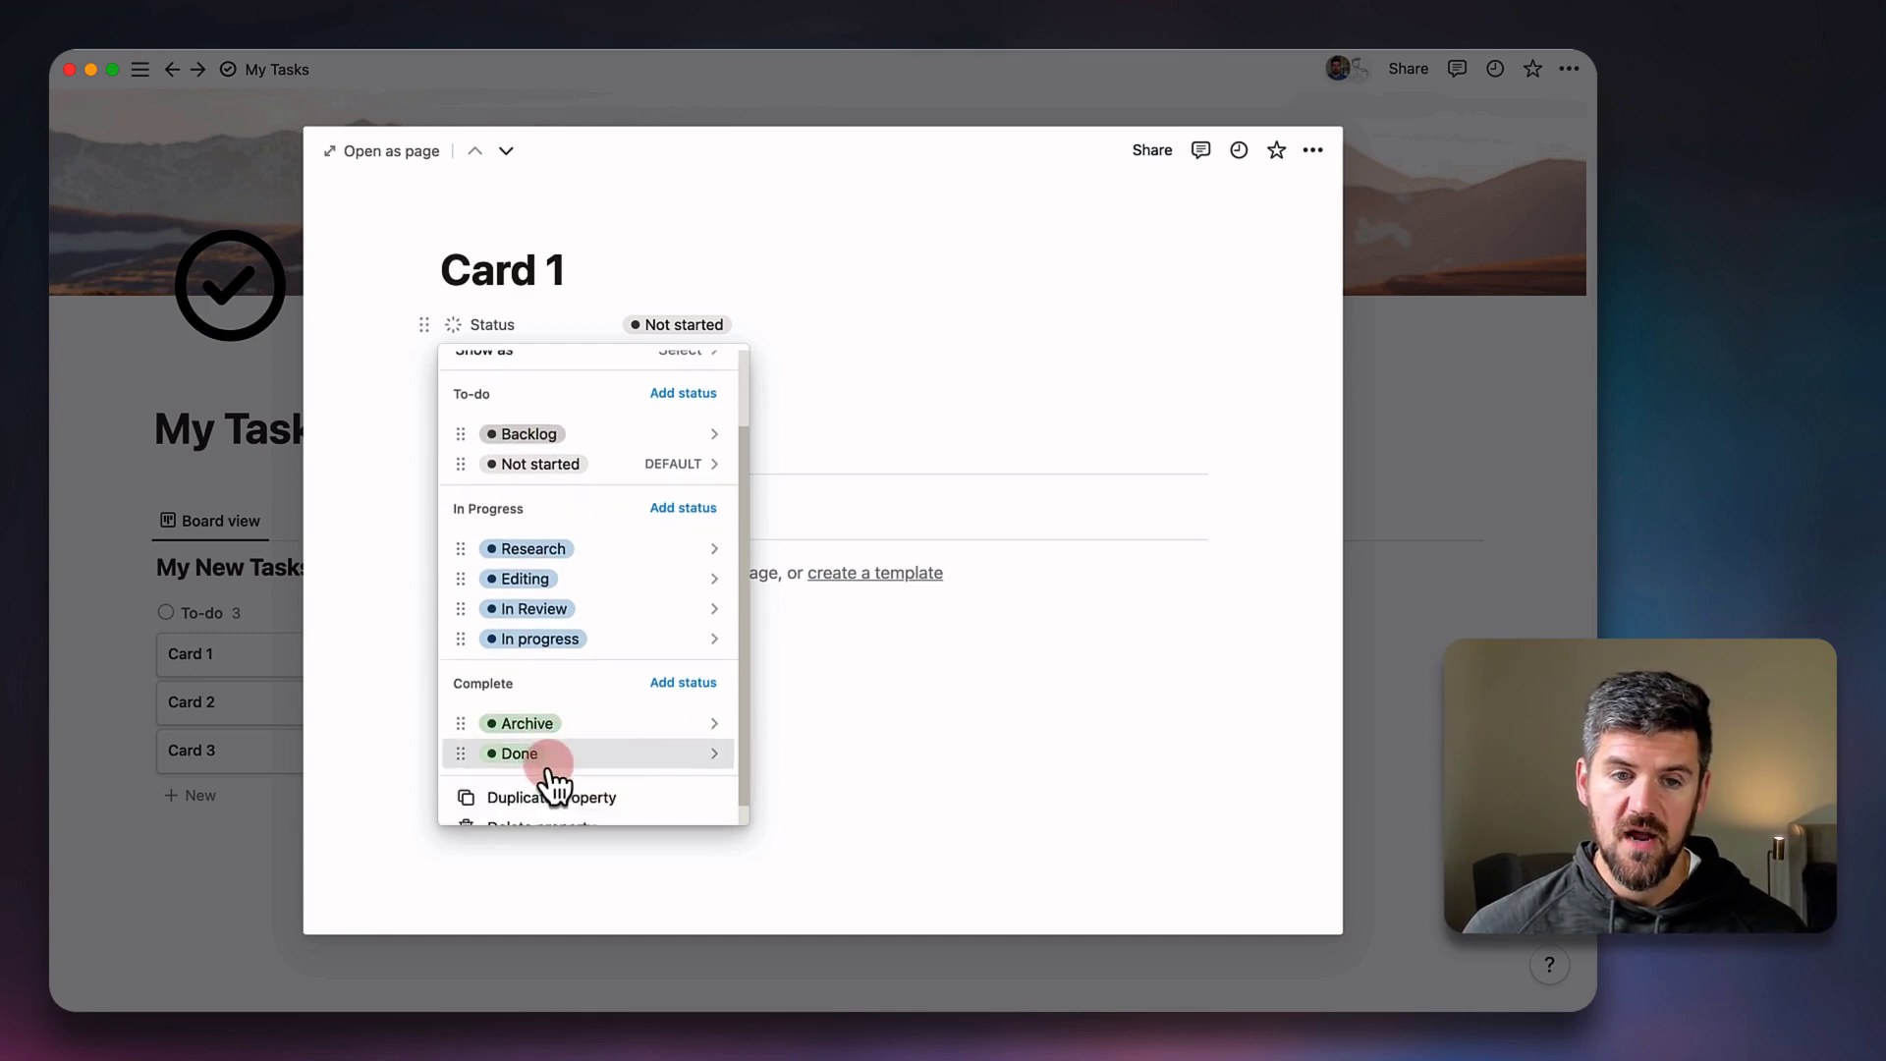
pyautogui.moveTo(555, 781); pyautogui.dragTo(505, 745)
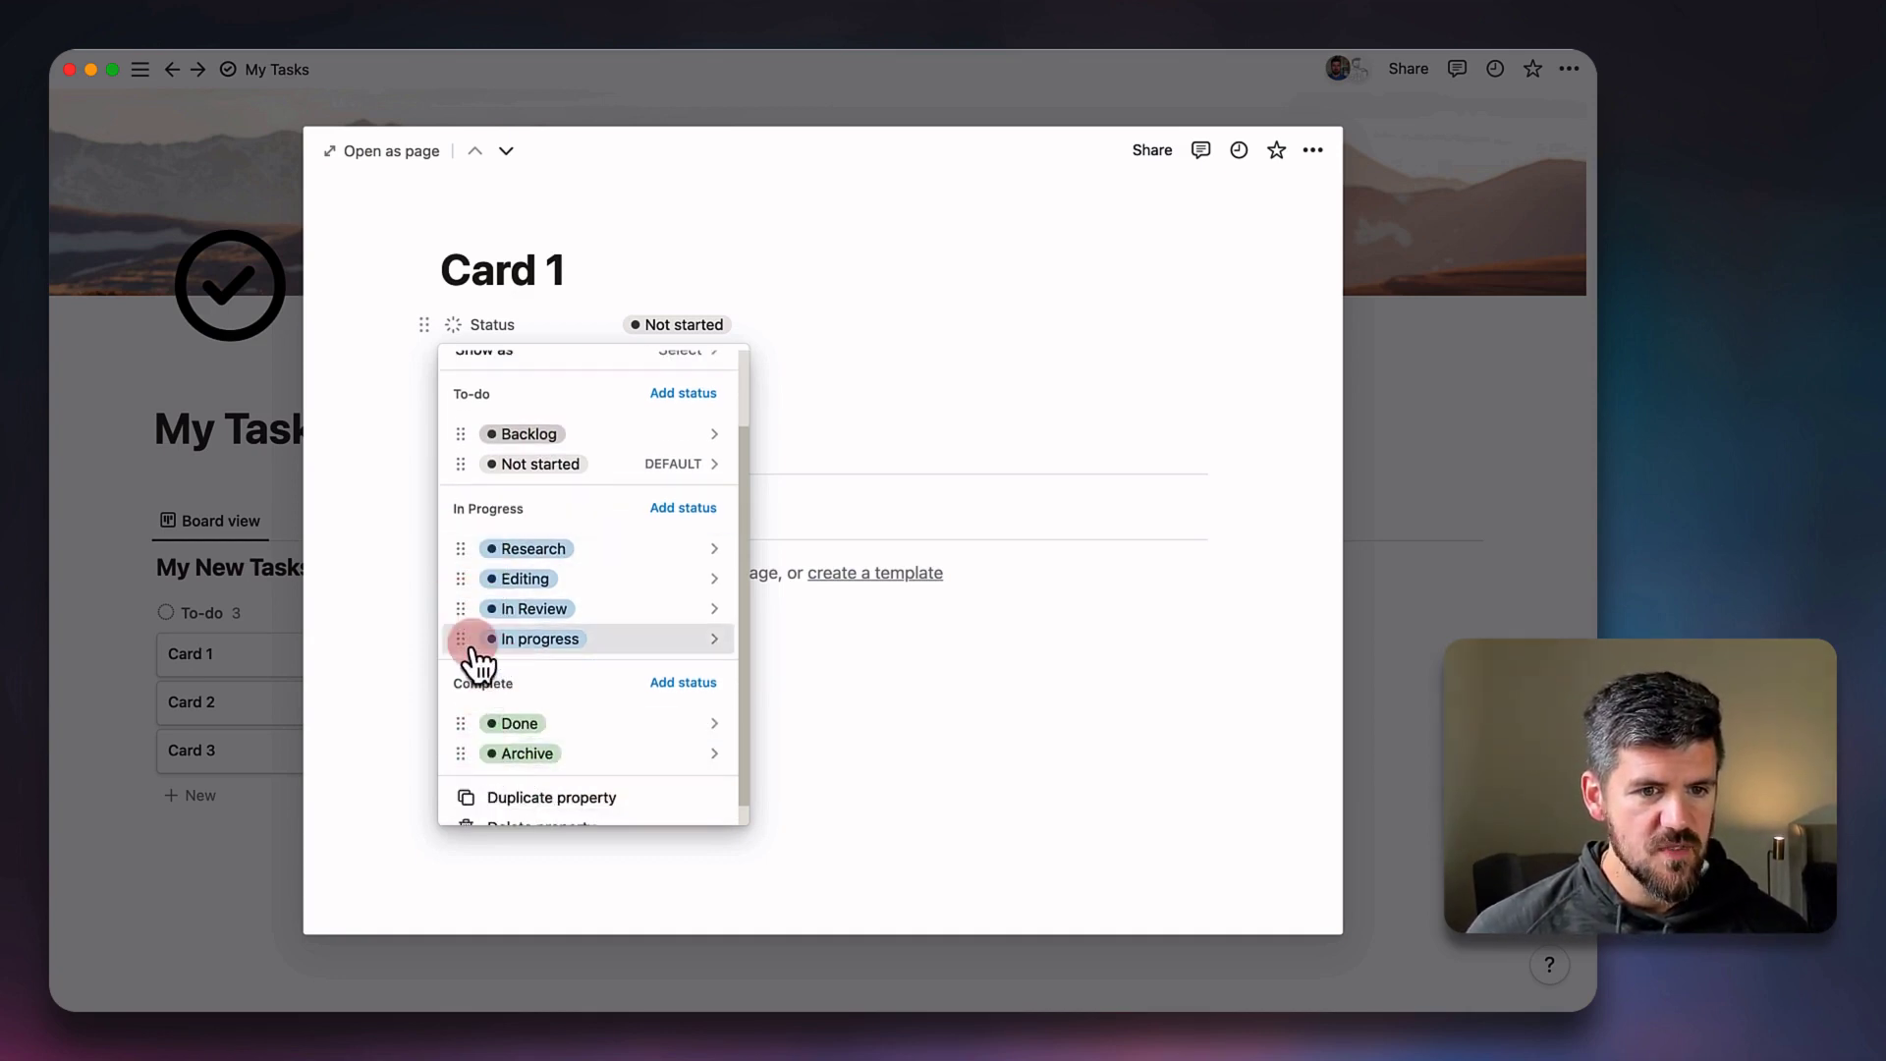
pyautogui.moveTo(506, 658); pyautogui.dragTo(503, 570)
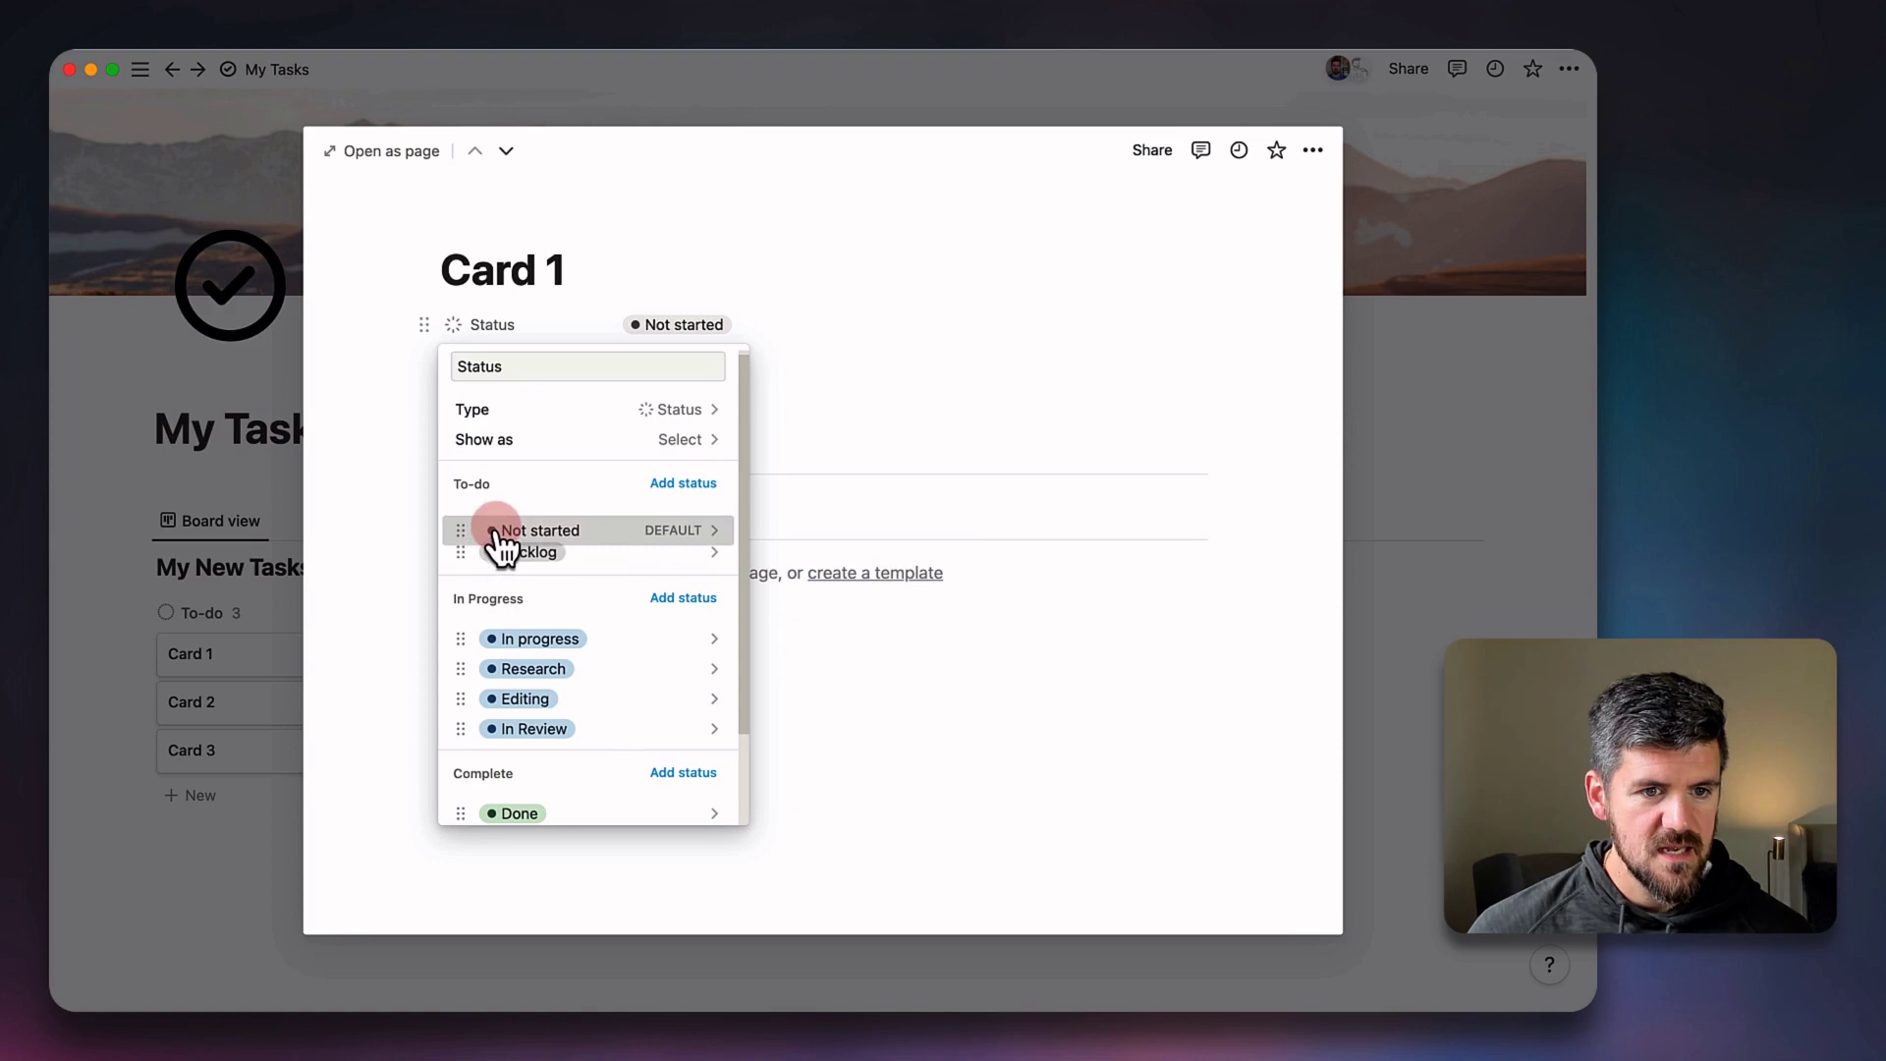
pyautogui.moveTo(503, 545); pyautogui.dragTo(639, 588)
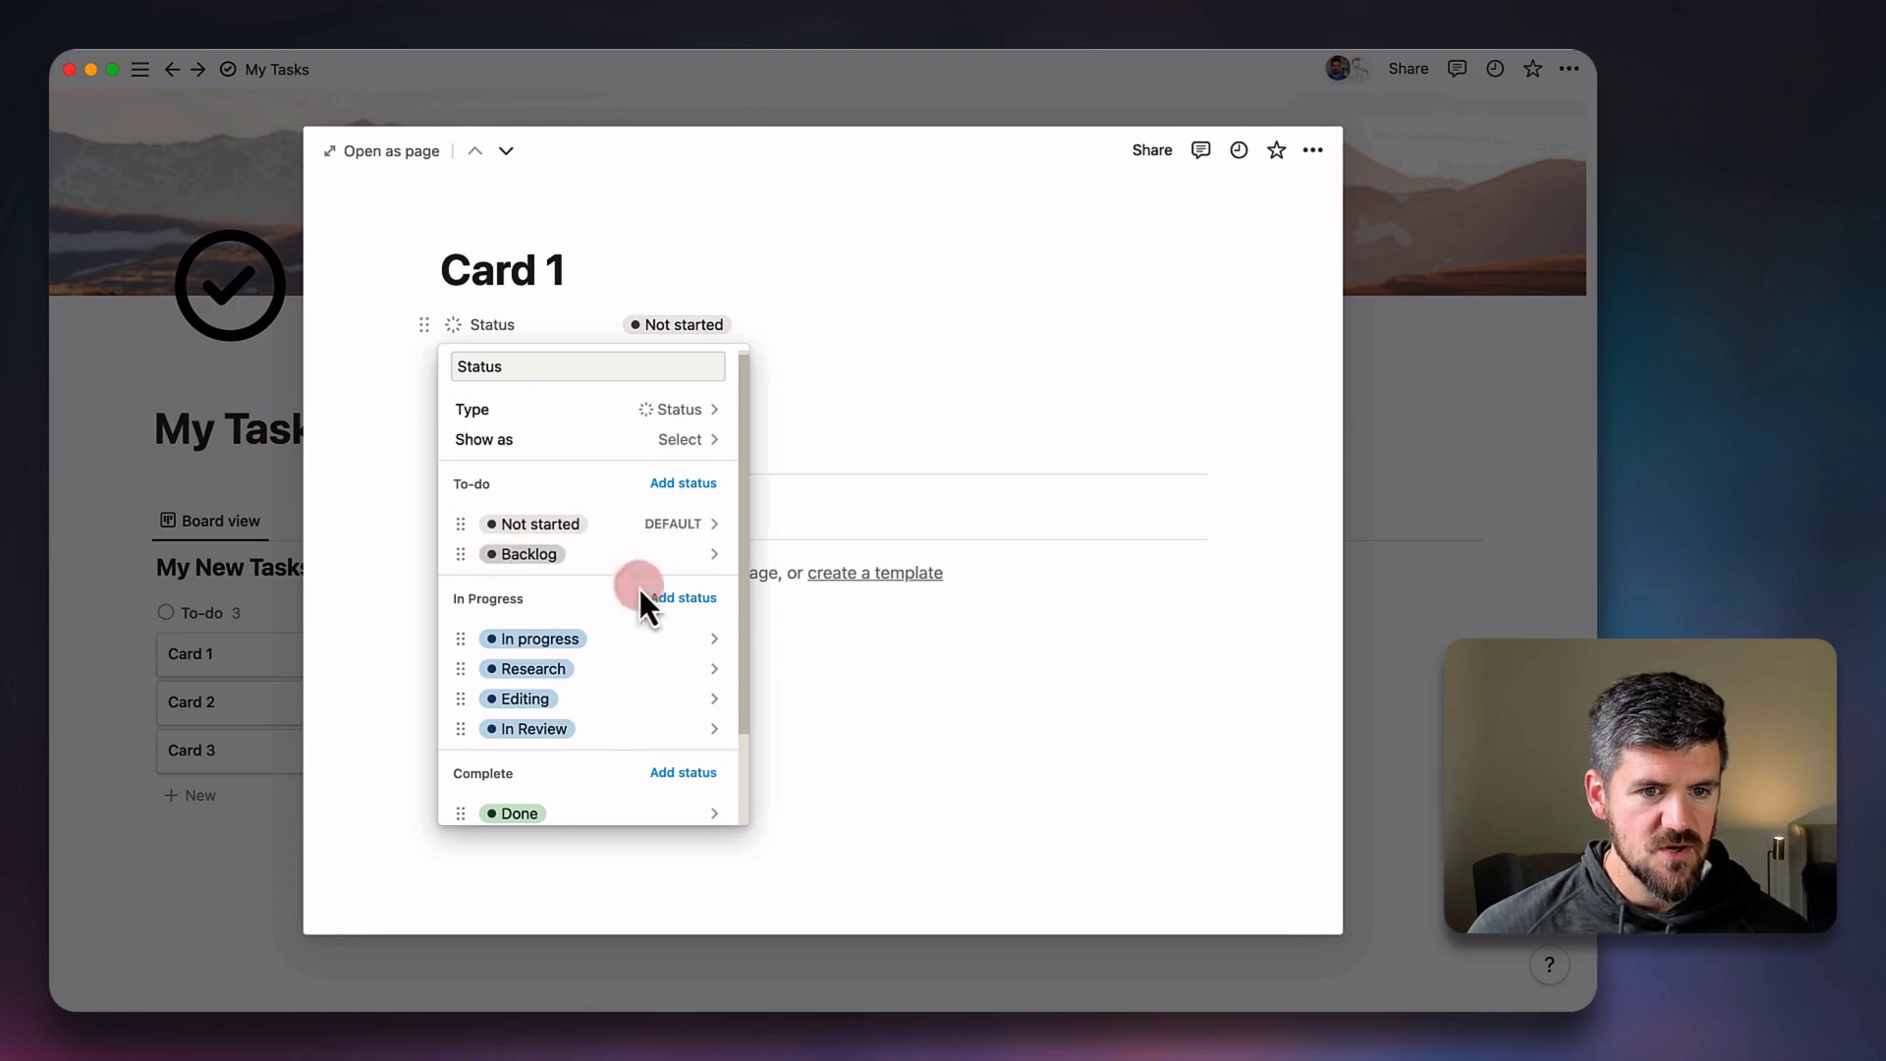
pyautogui.click(1387, 769)
pyautogui.click(1417, 787)
# Move Card 1 into the In Progress column and confirm its status reads In progress.
pyautogui.moveTo(245, 665); pyautogui.dragTo(600, 664)
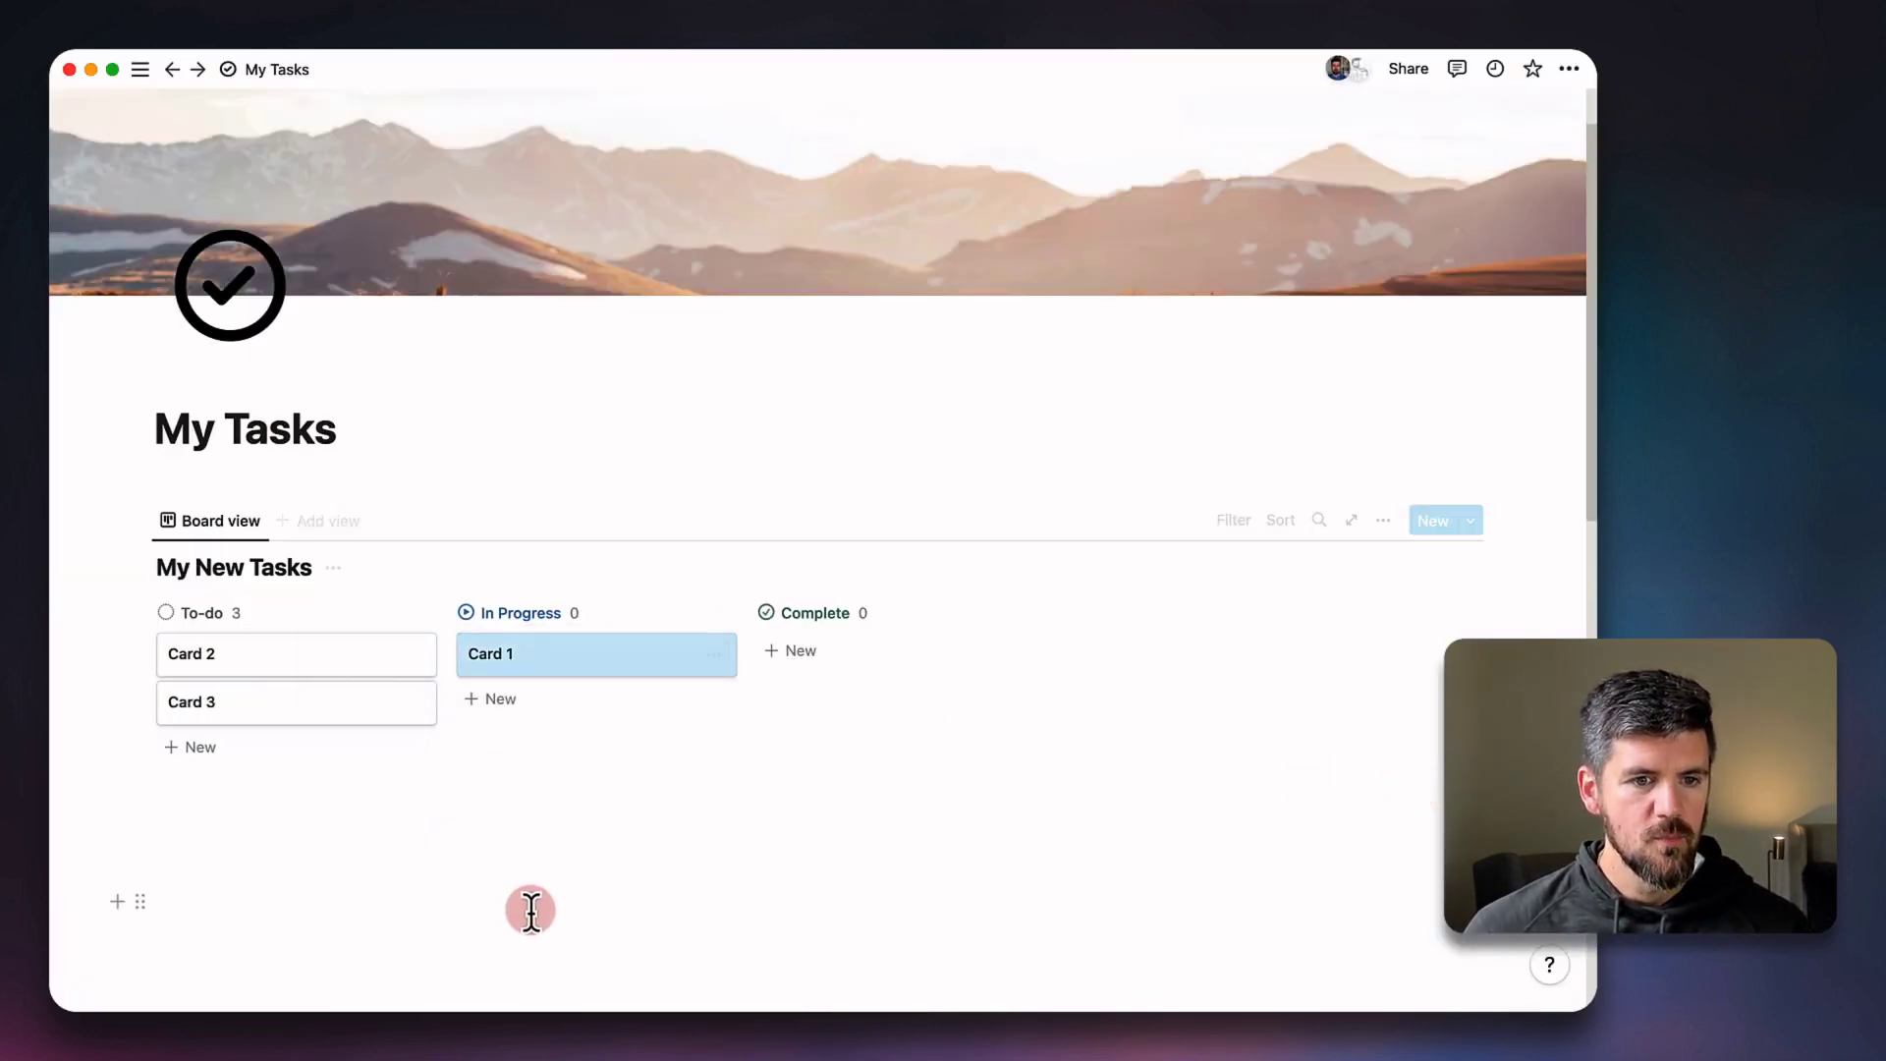
pyautogui.click(580, 660)
pyautogui.click(795, 326)
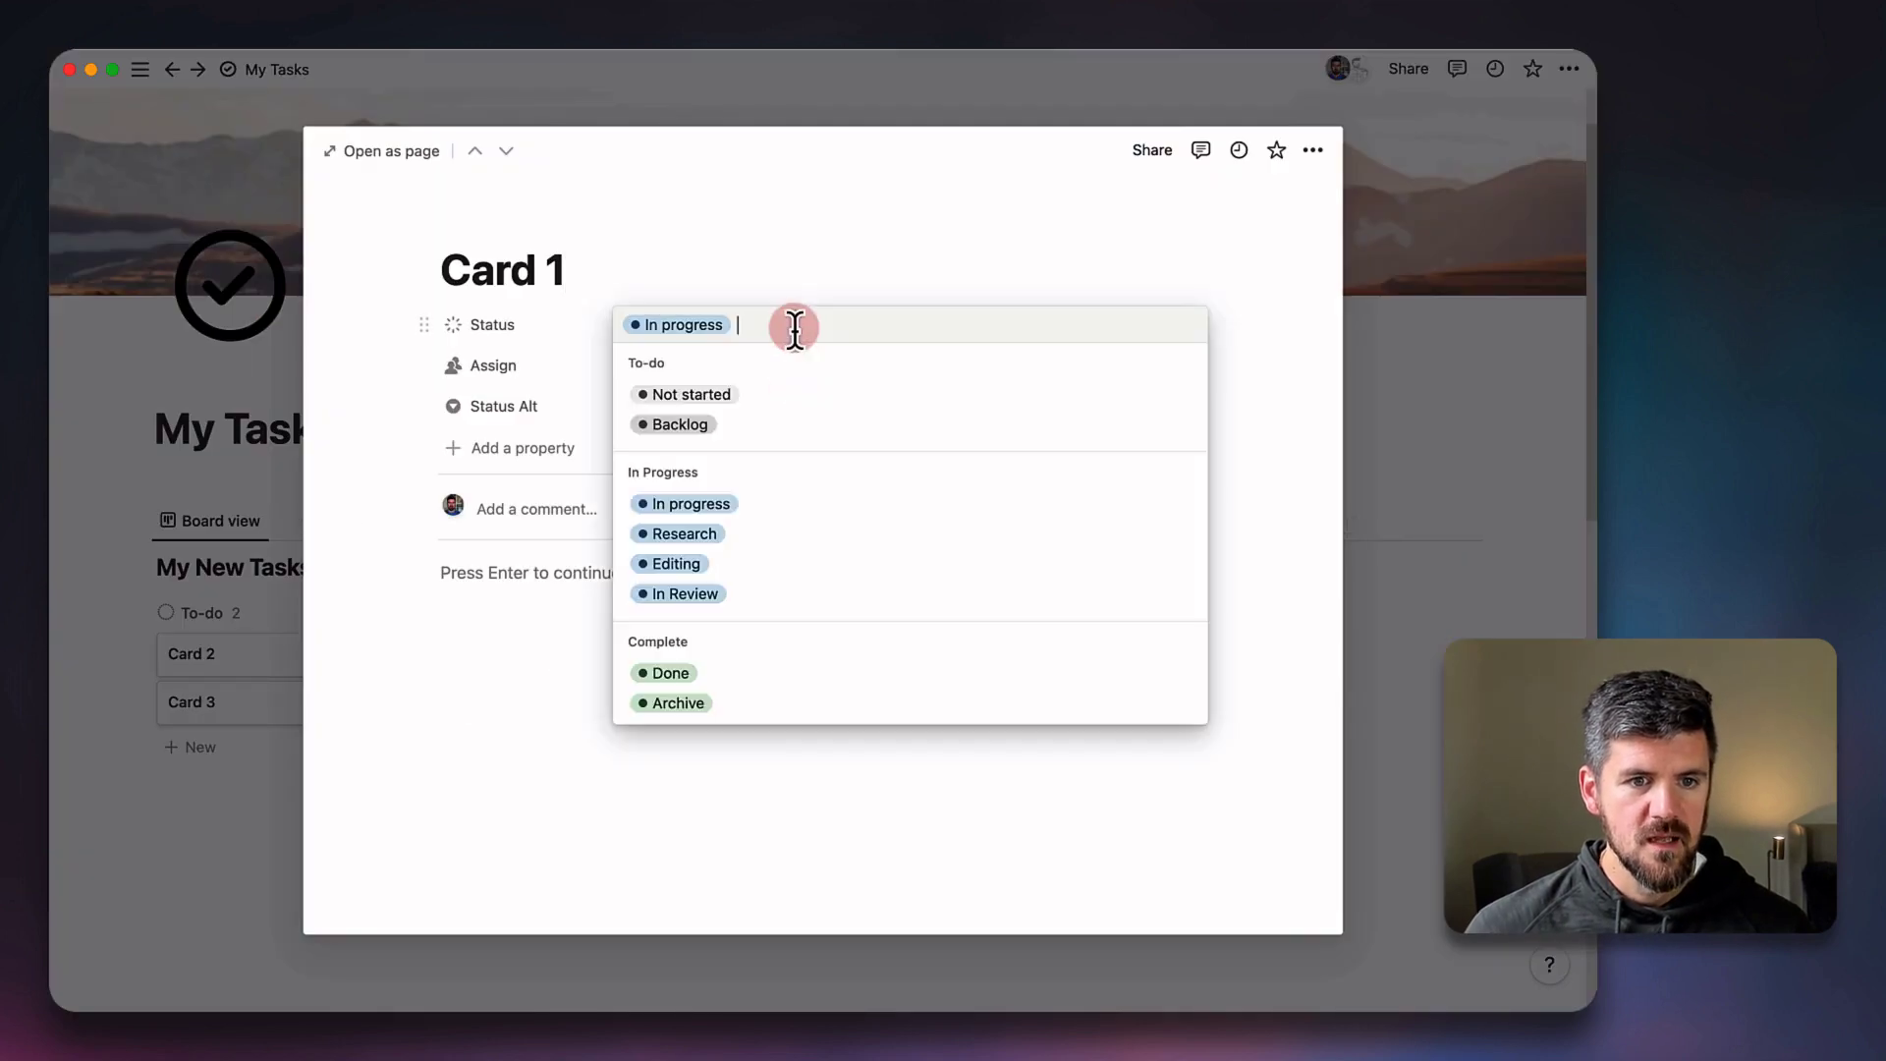
pyautogui.press('Escape')
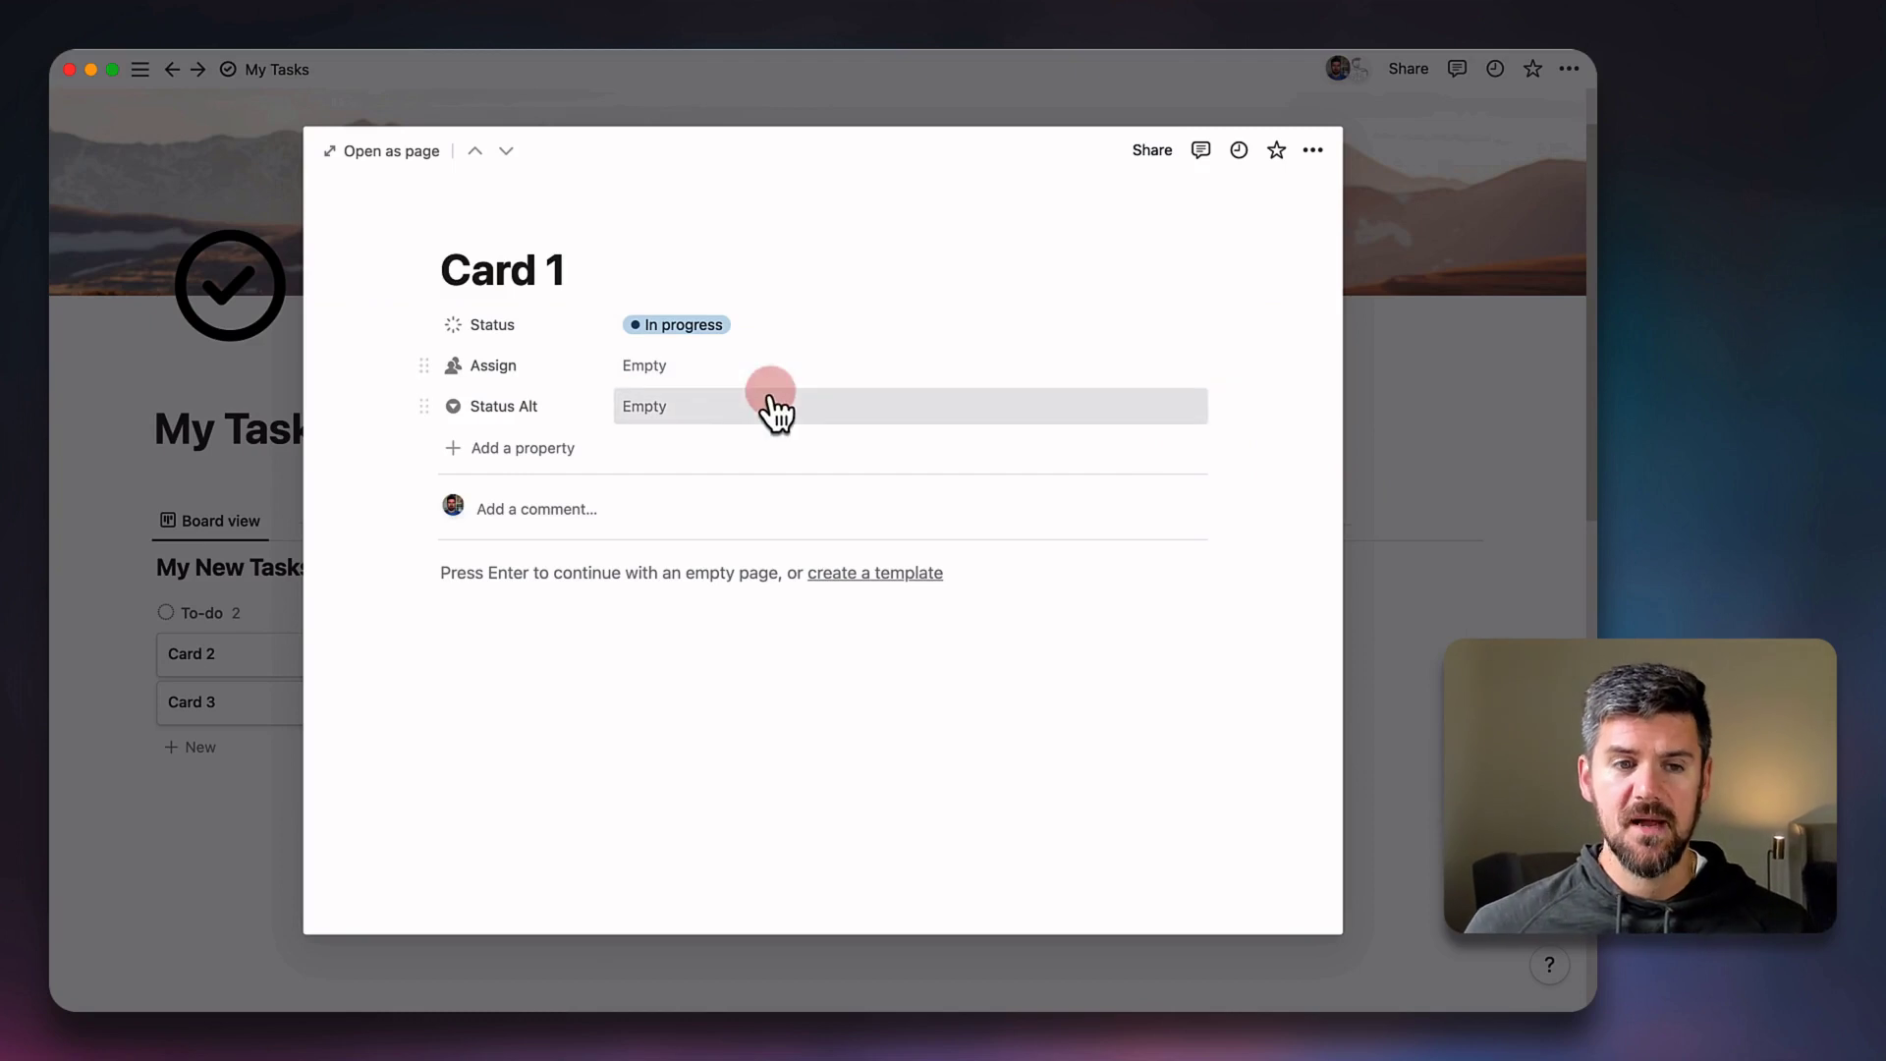
pyautogui.press('Escape')
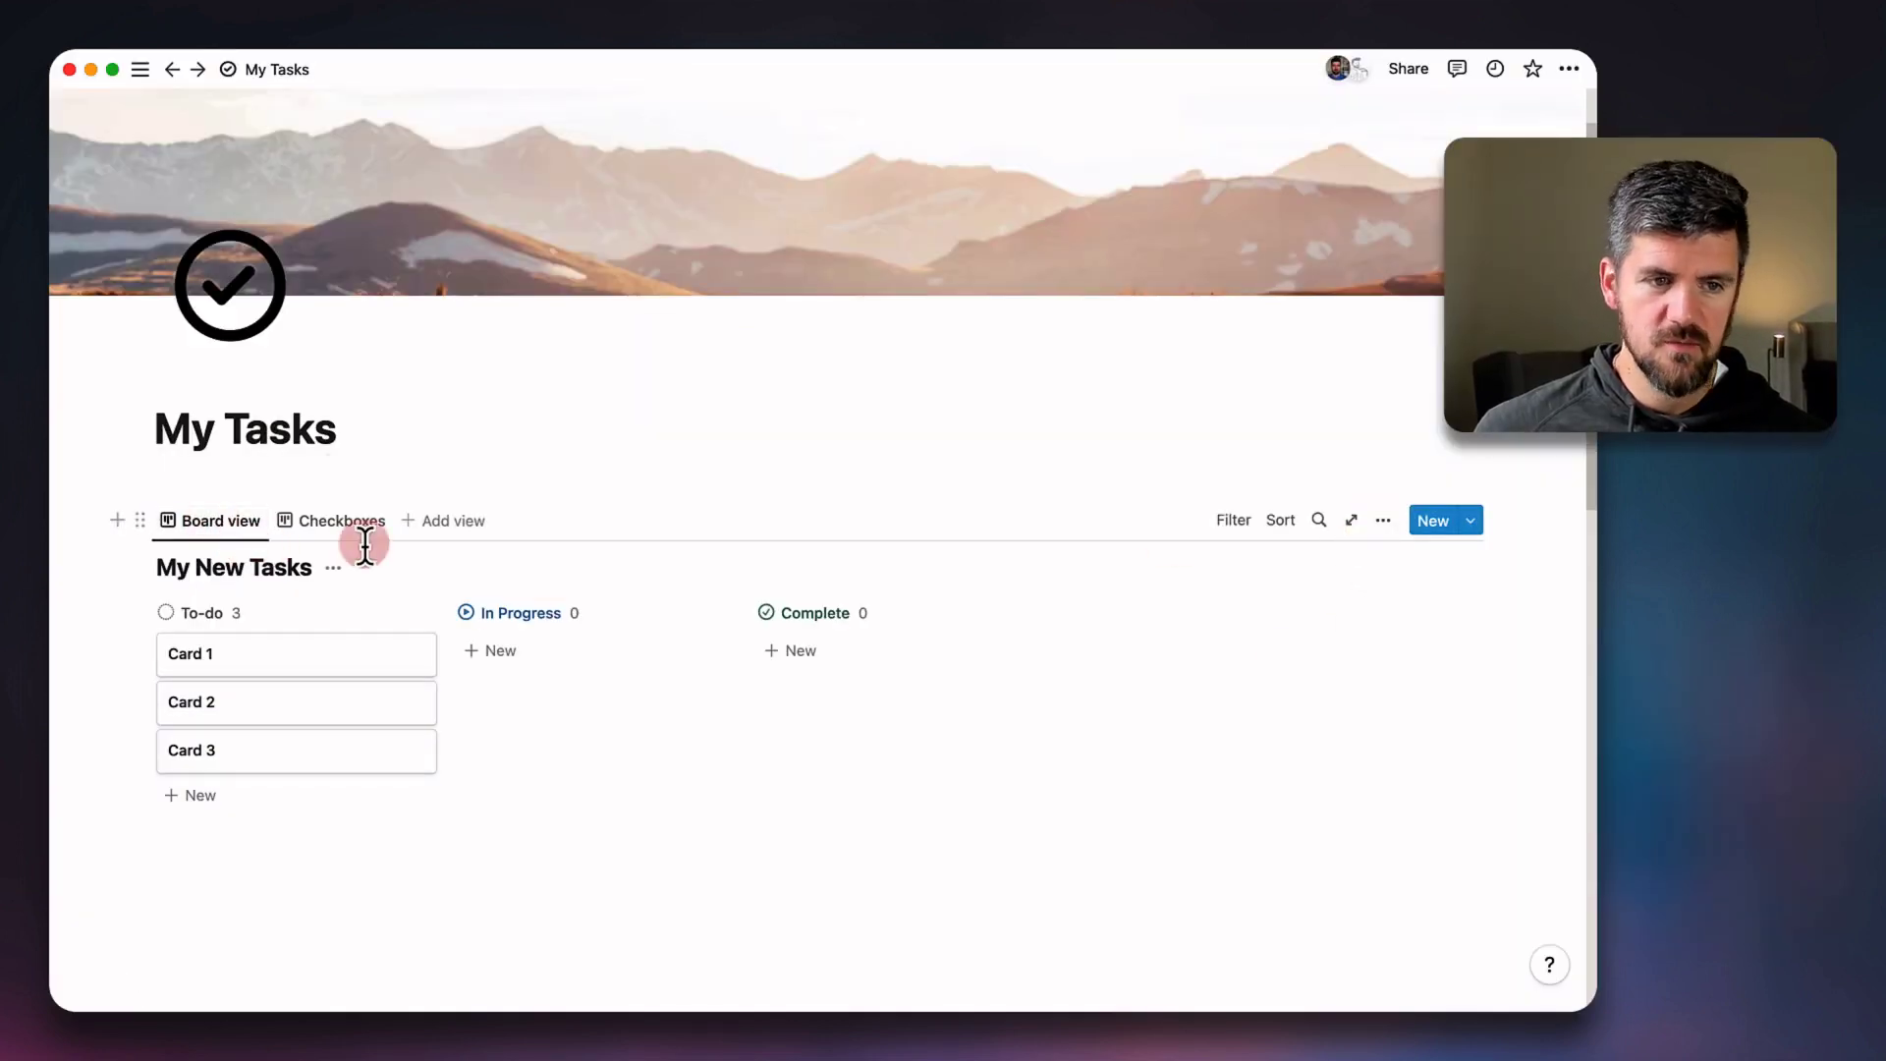
# Make Status visible on the board cards and set its Show as option to Checkbox.
pyautogui.click(1383, 521)
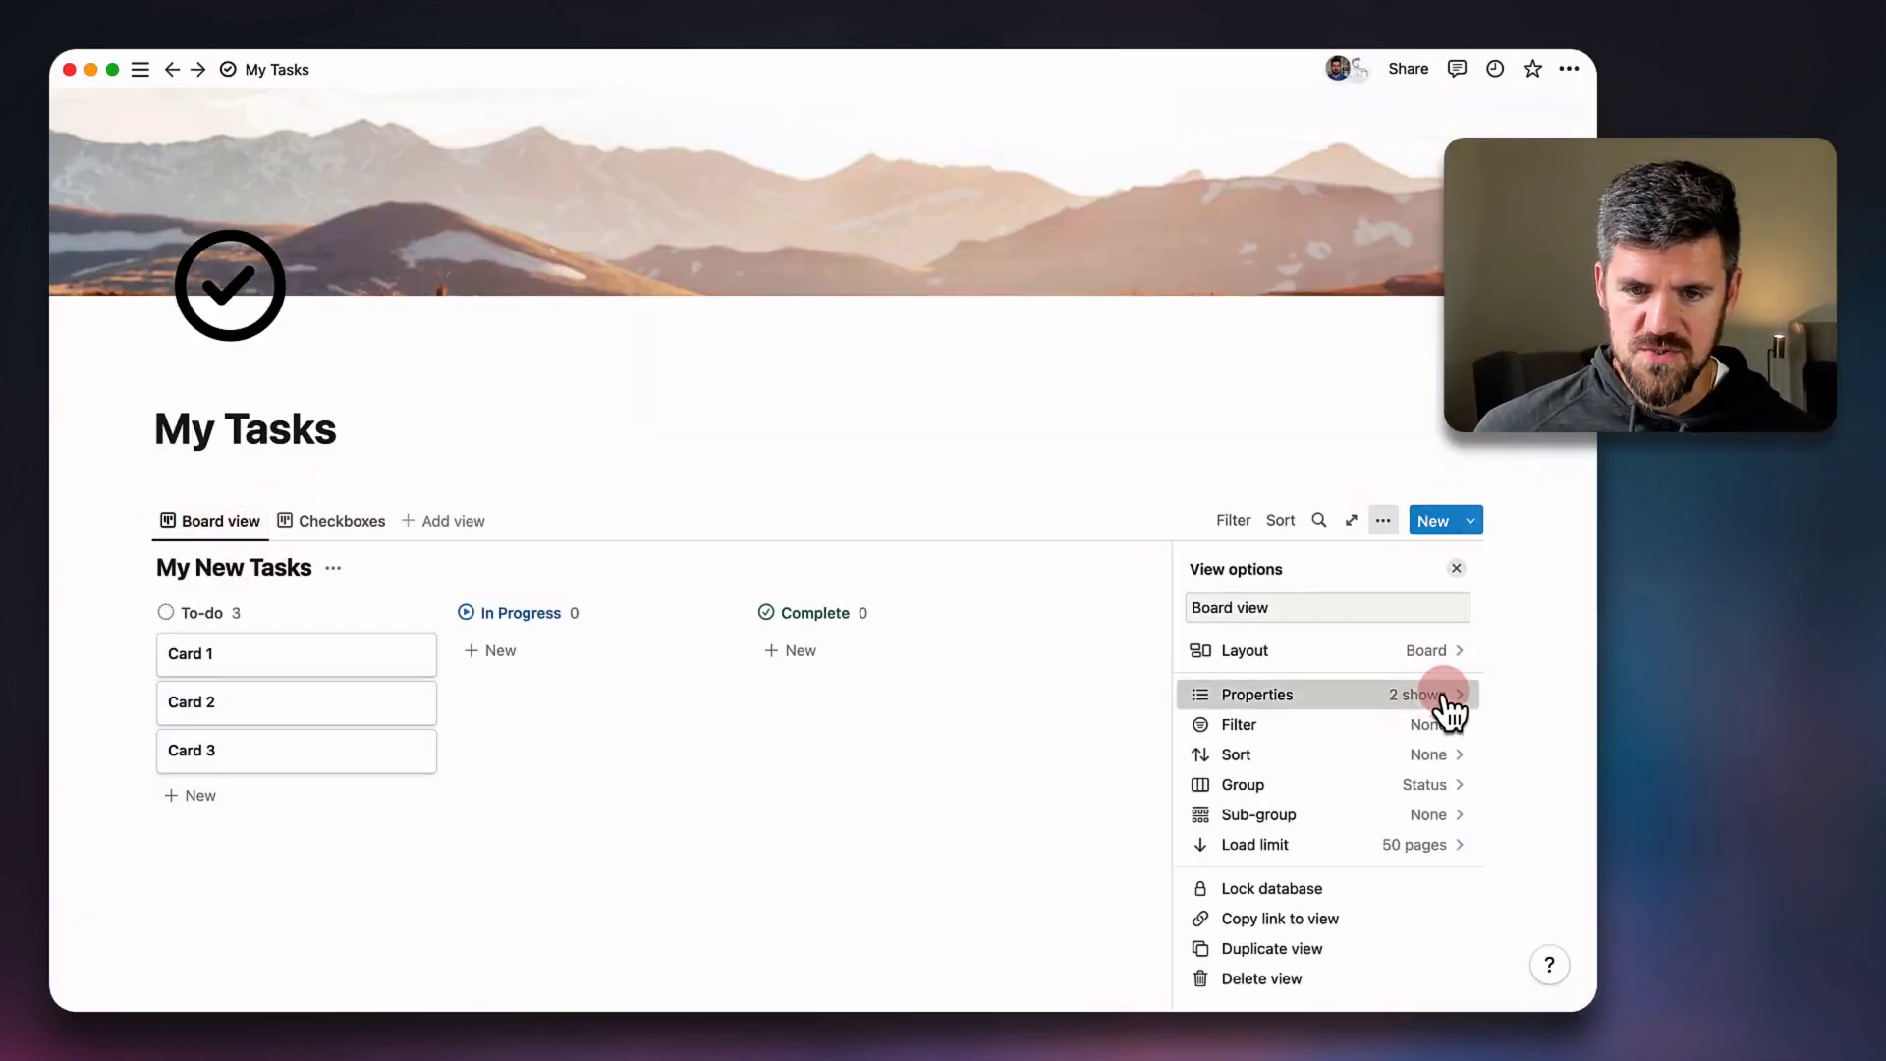
pyautogui.click(1446, 697)
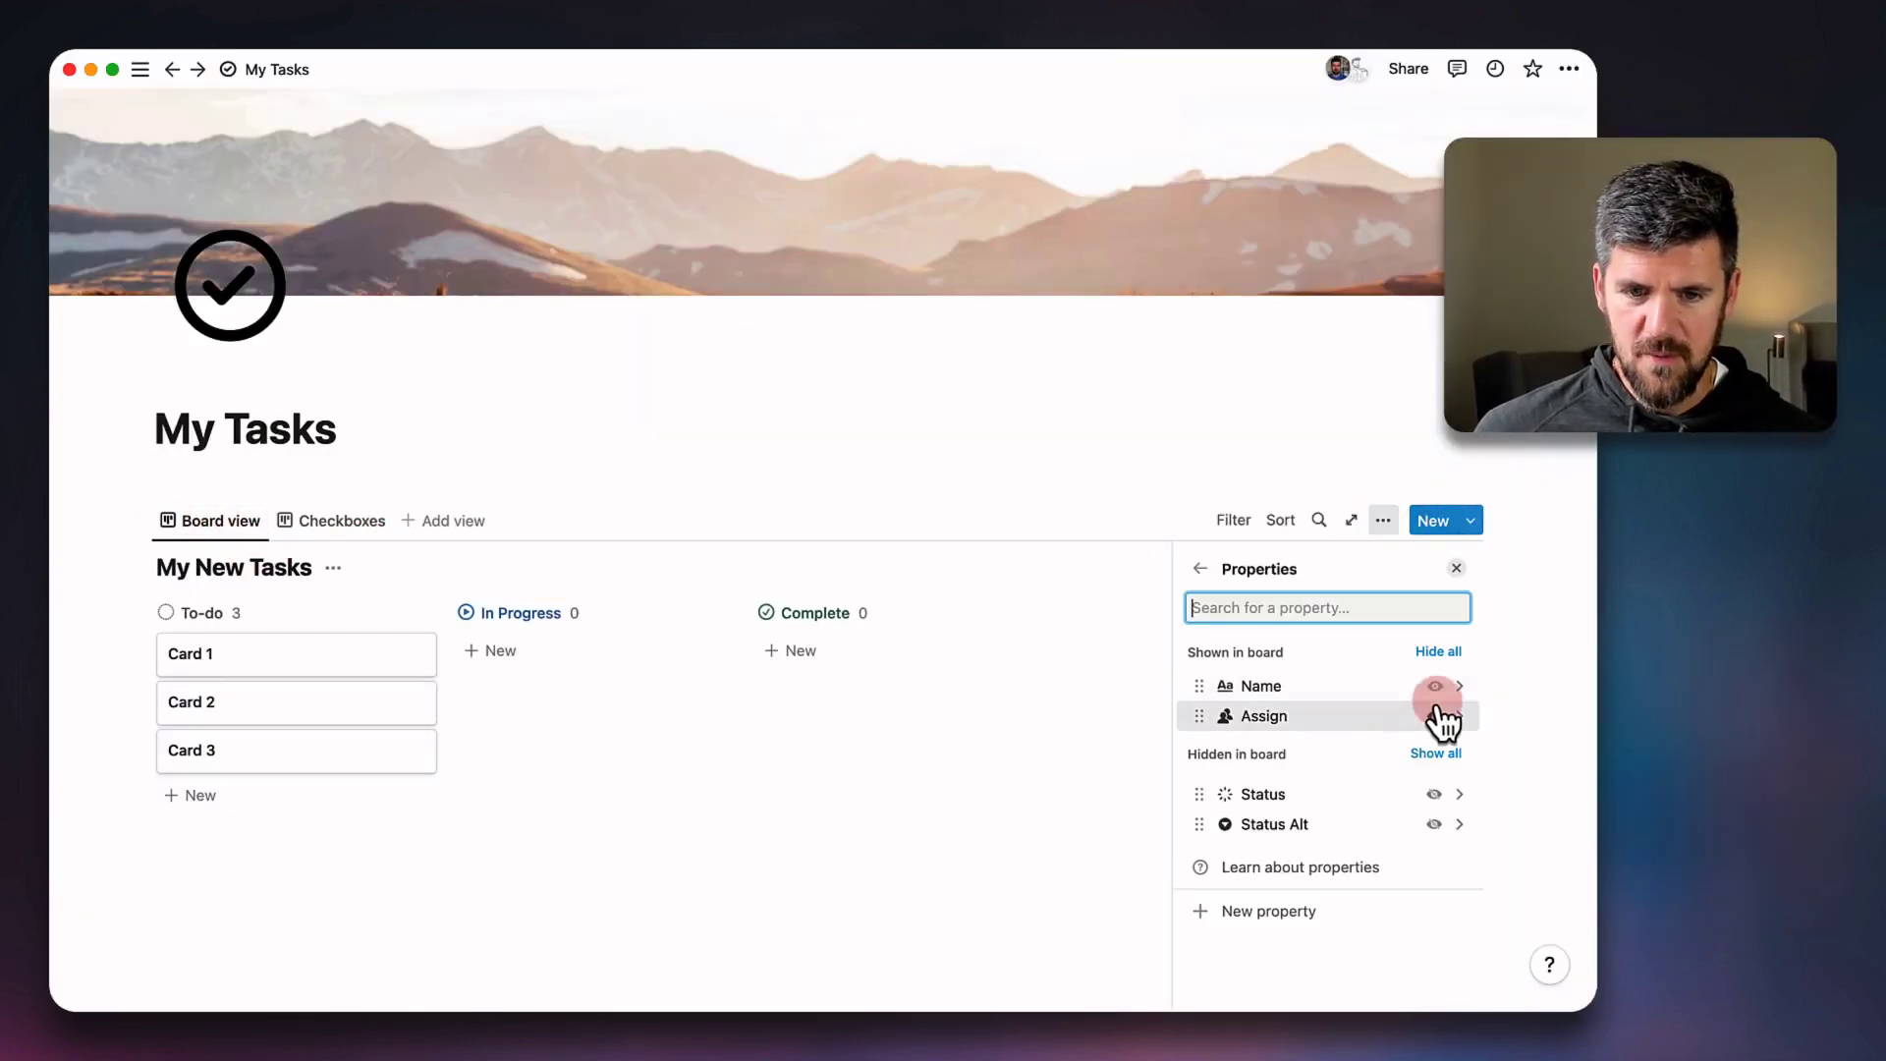
pyautogui.click(1434, 796)
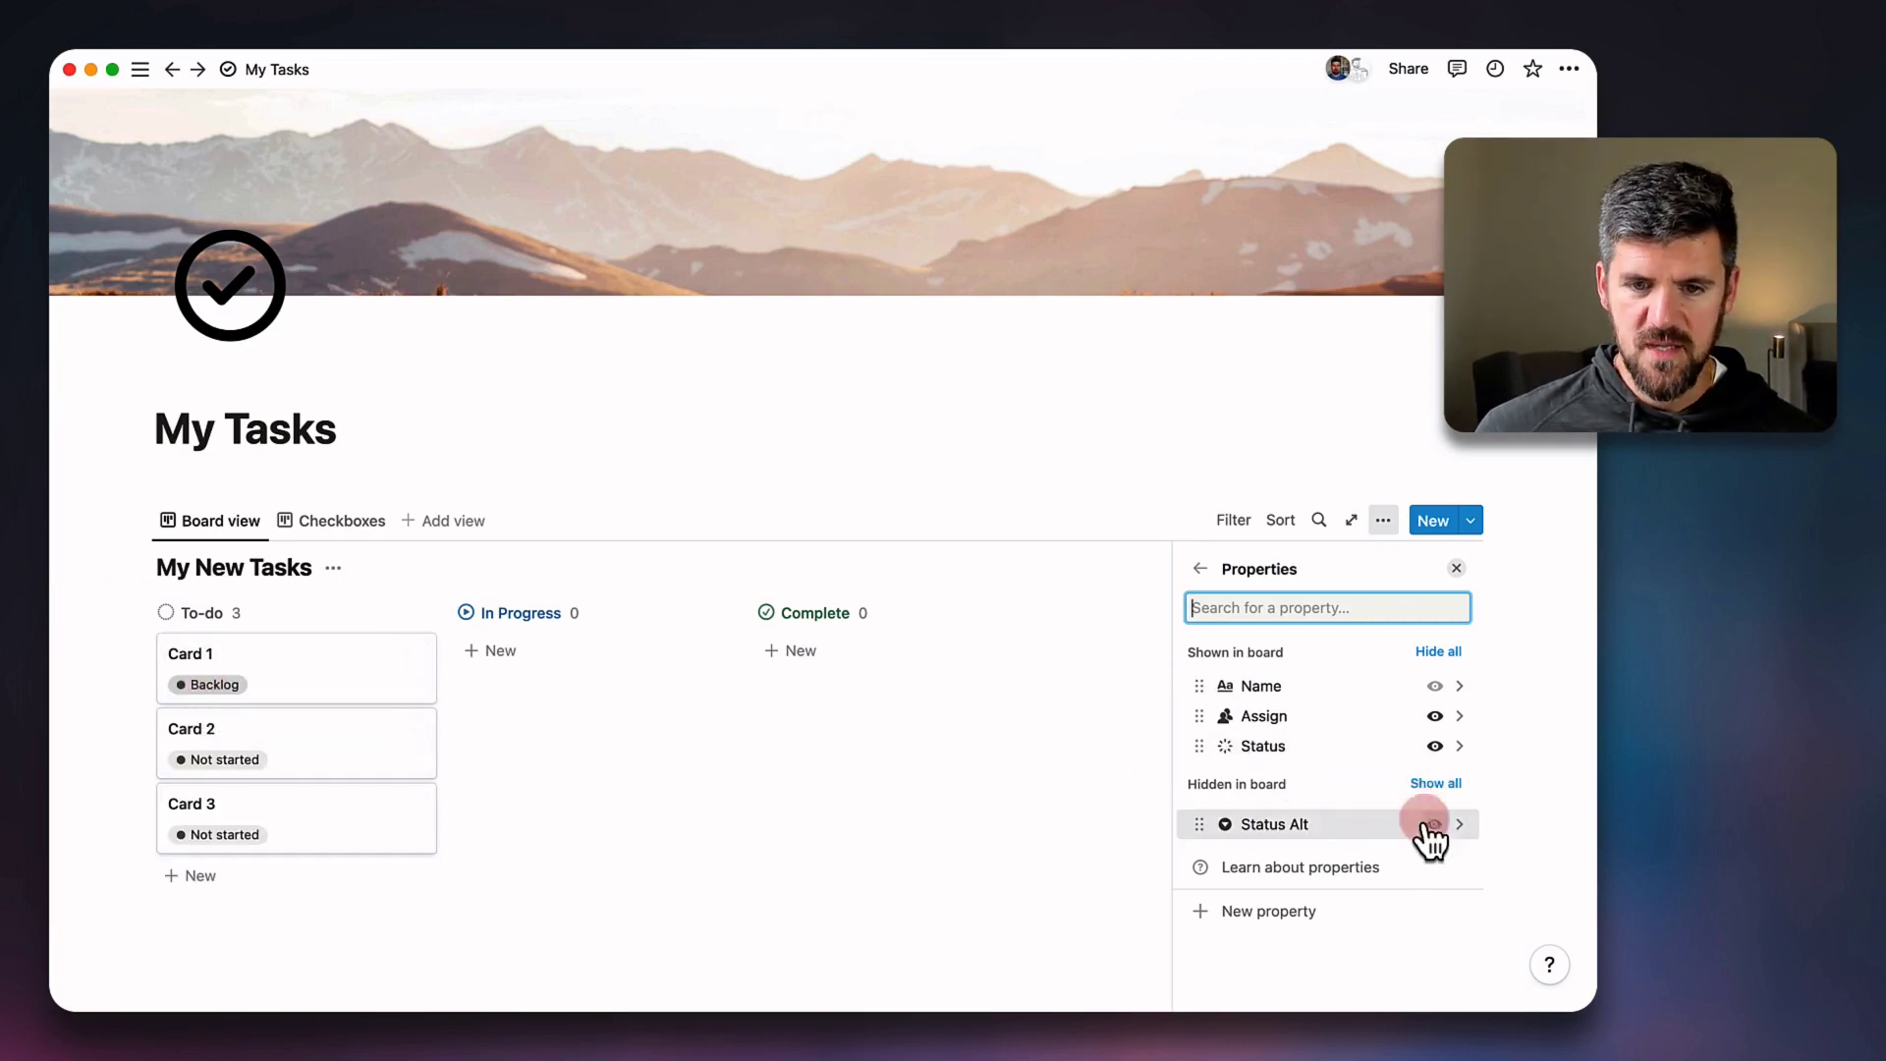
pyautogui.click(1458, 746)
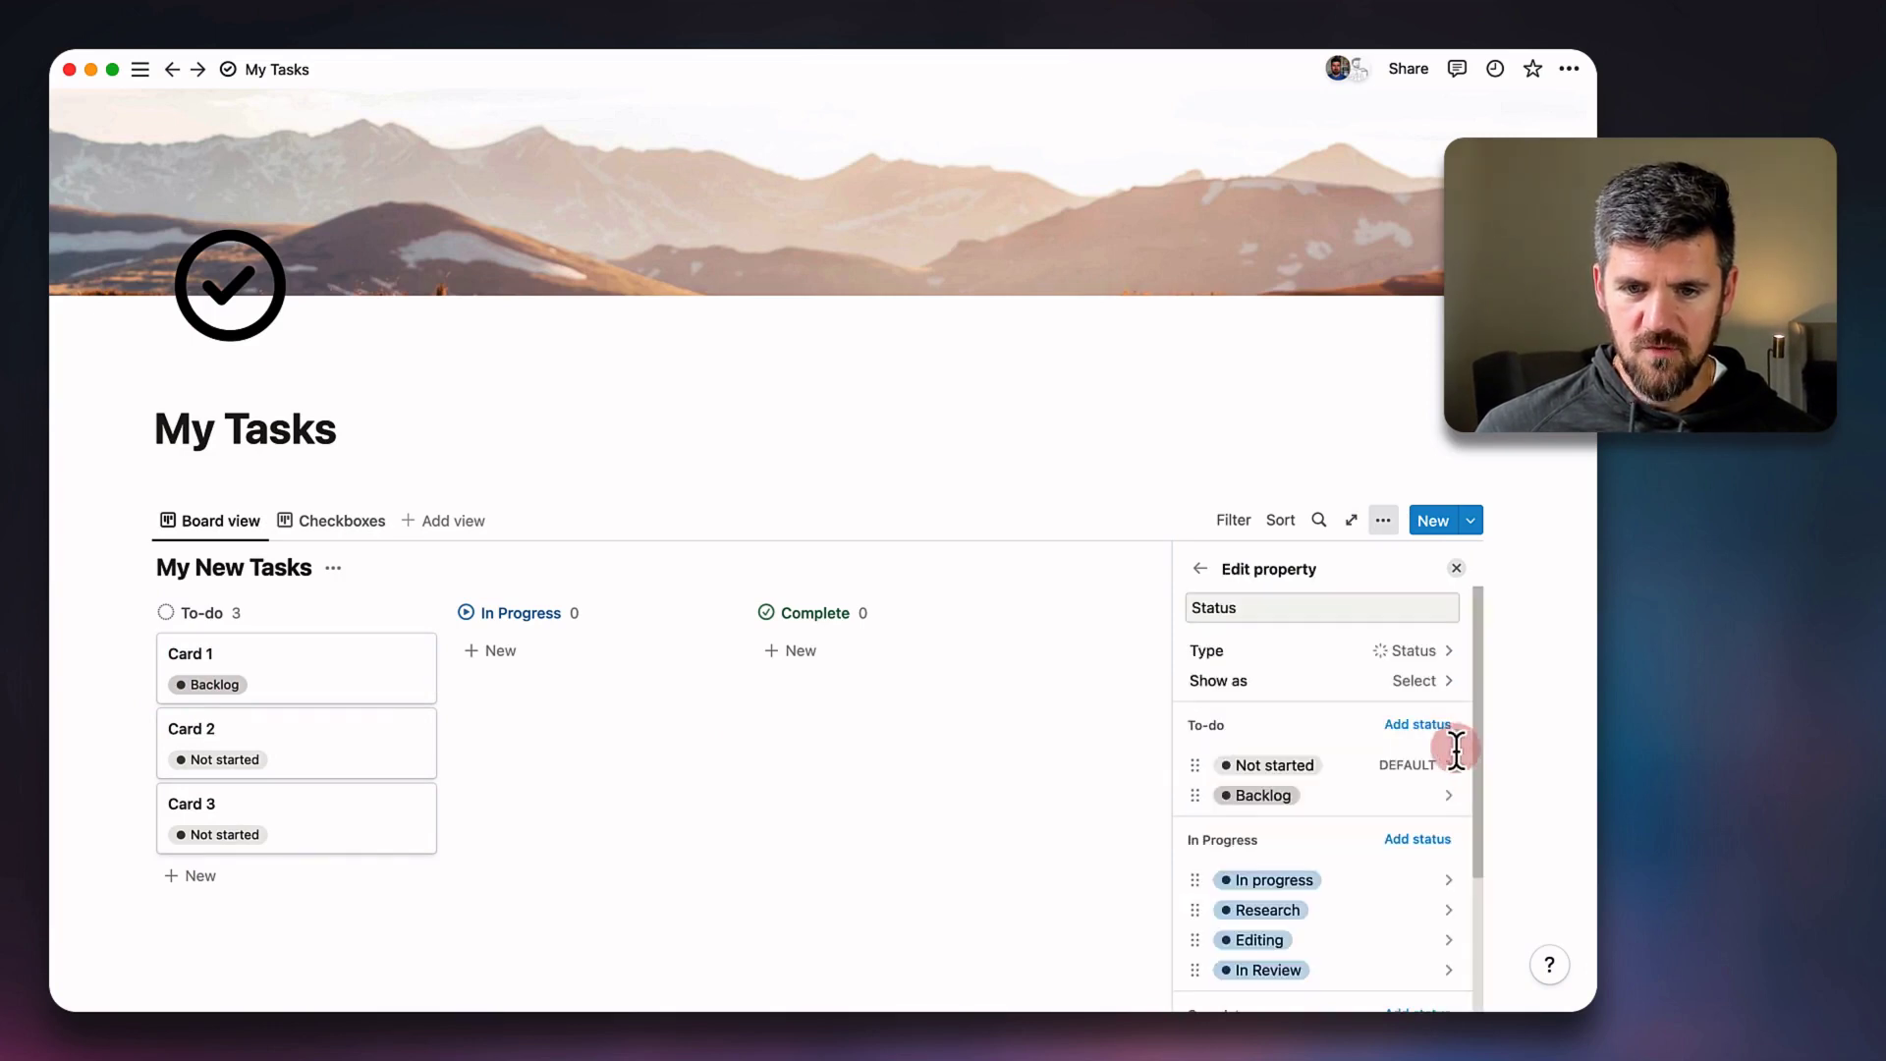
pyautogui.scroll(-2, 1434, 764)
pyautogui.click(1440, 644)
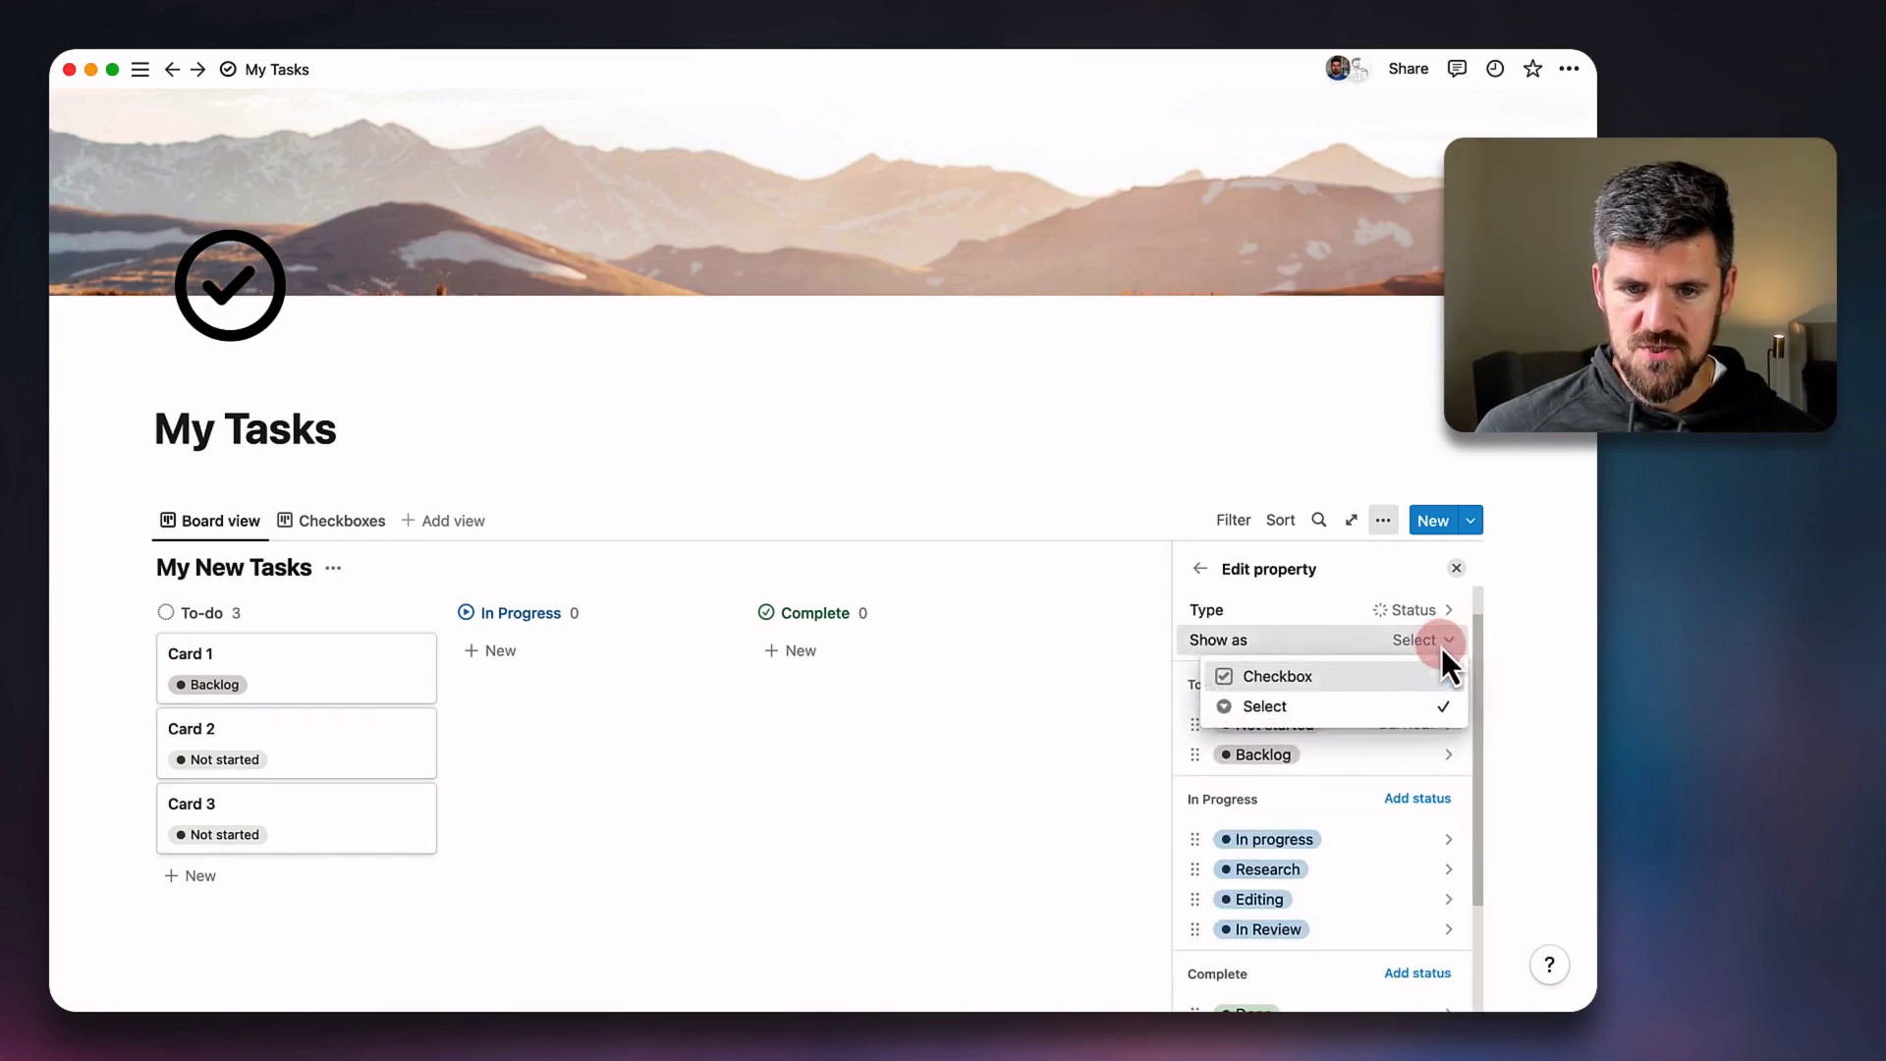
pyautogui.click(1282, 676)
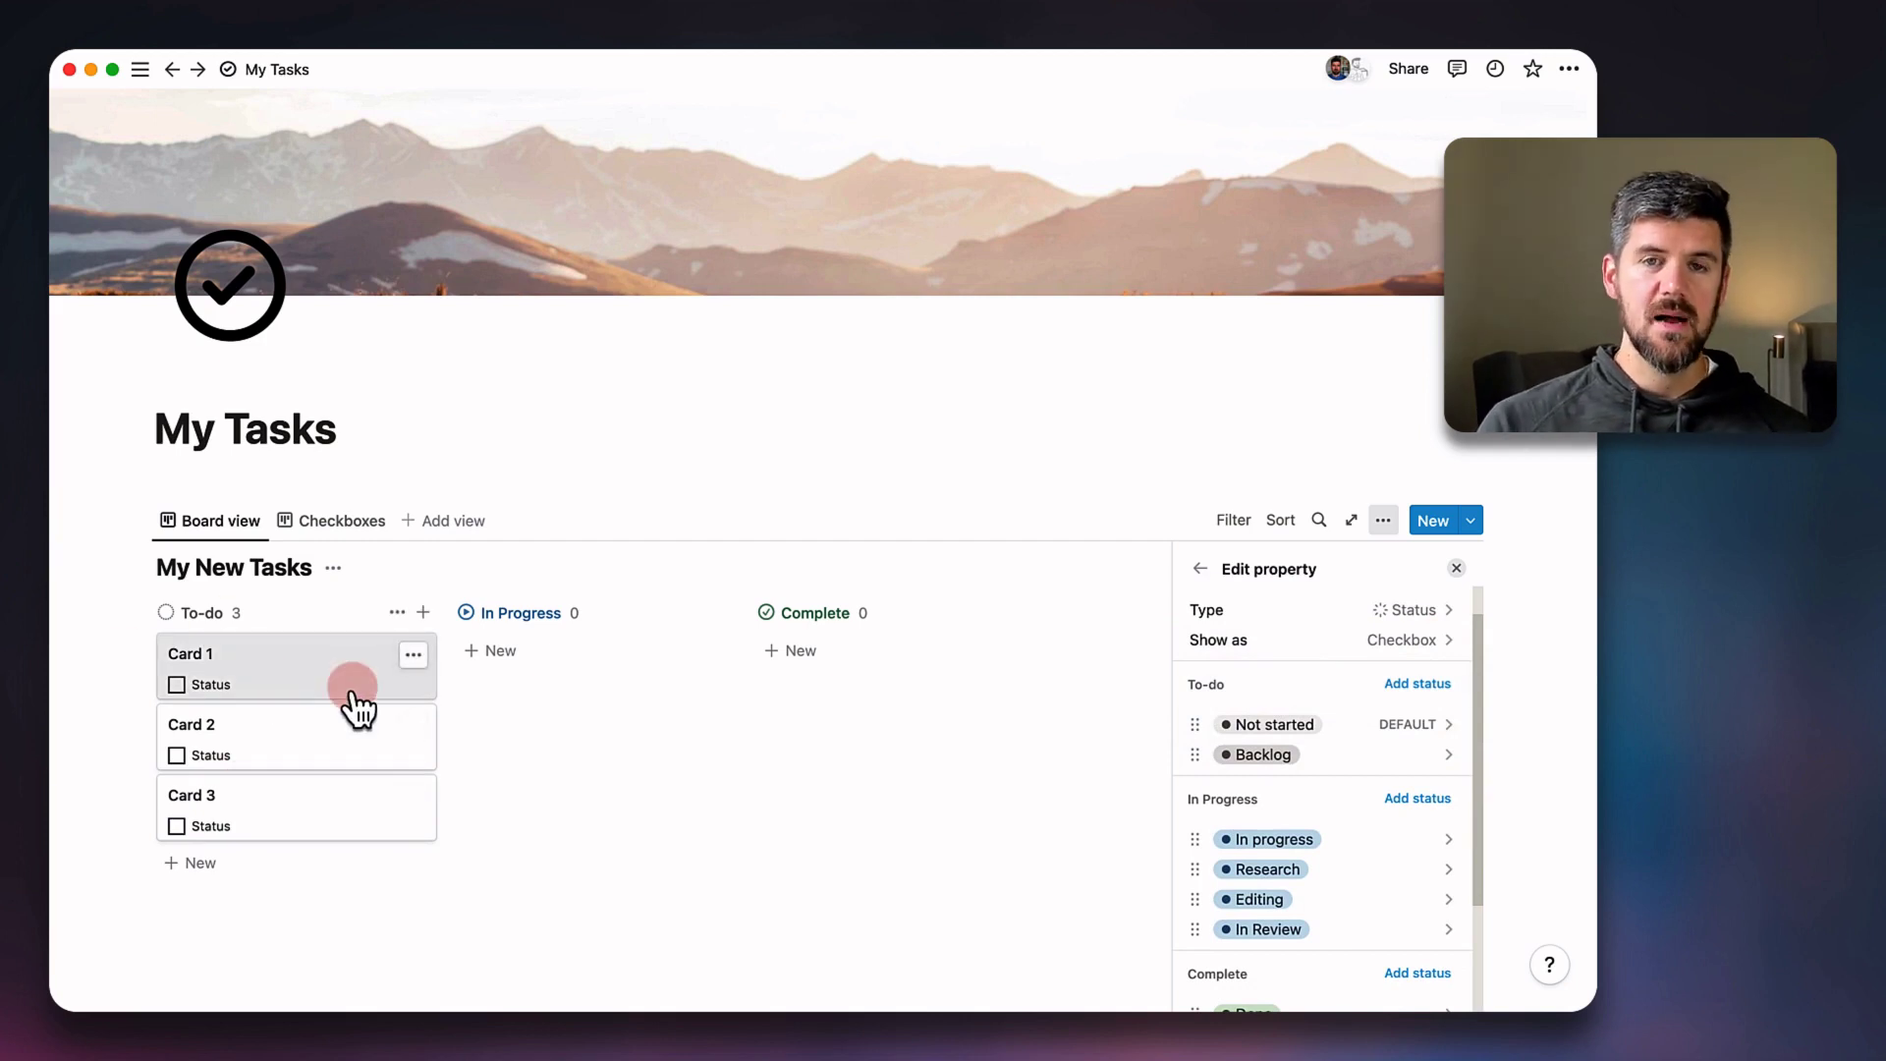
# Tick Card 1's Status checkbox and drag Card 2 into In Progress.
pyautogui.click(592, 556)
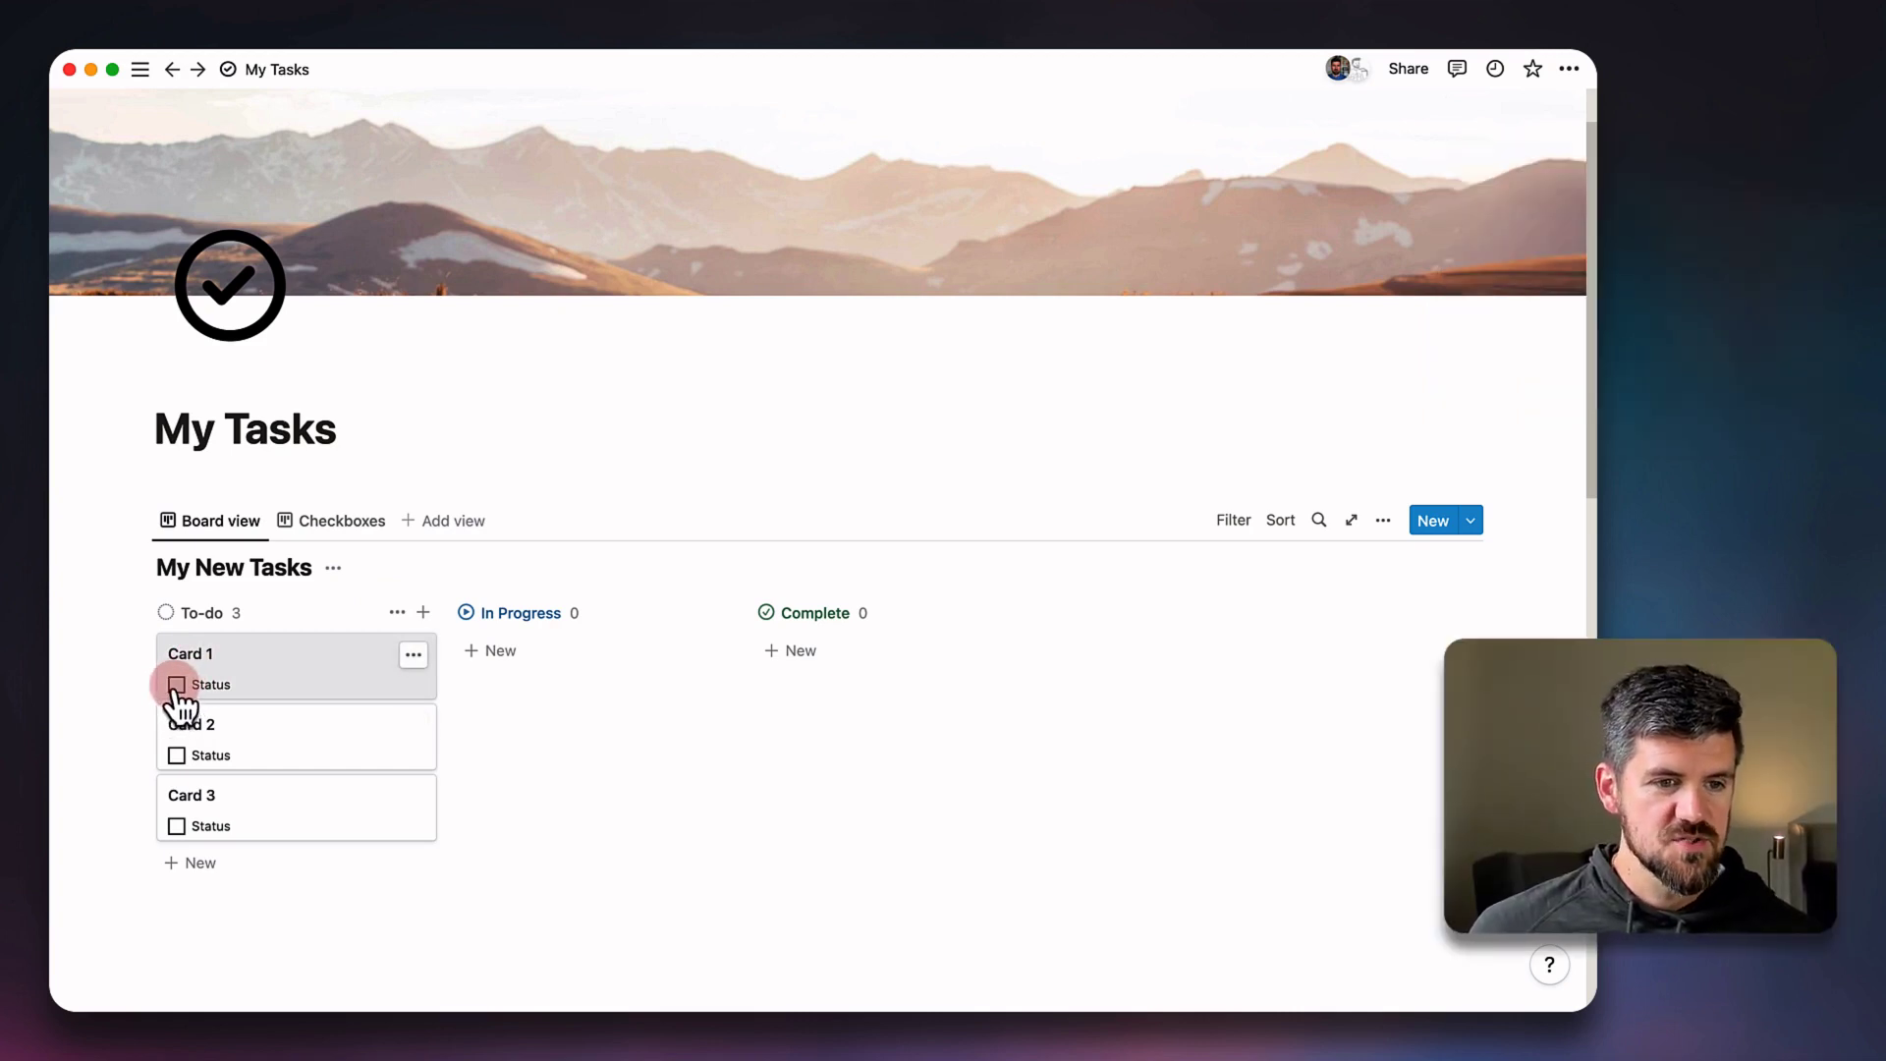
pyautogui.click(177, 684)
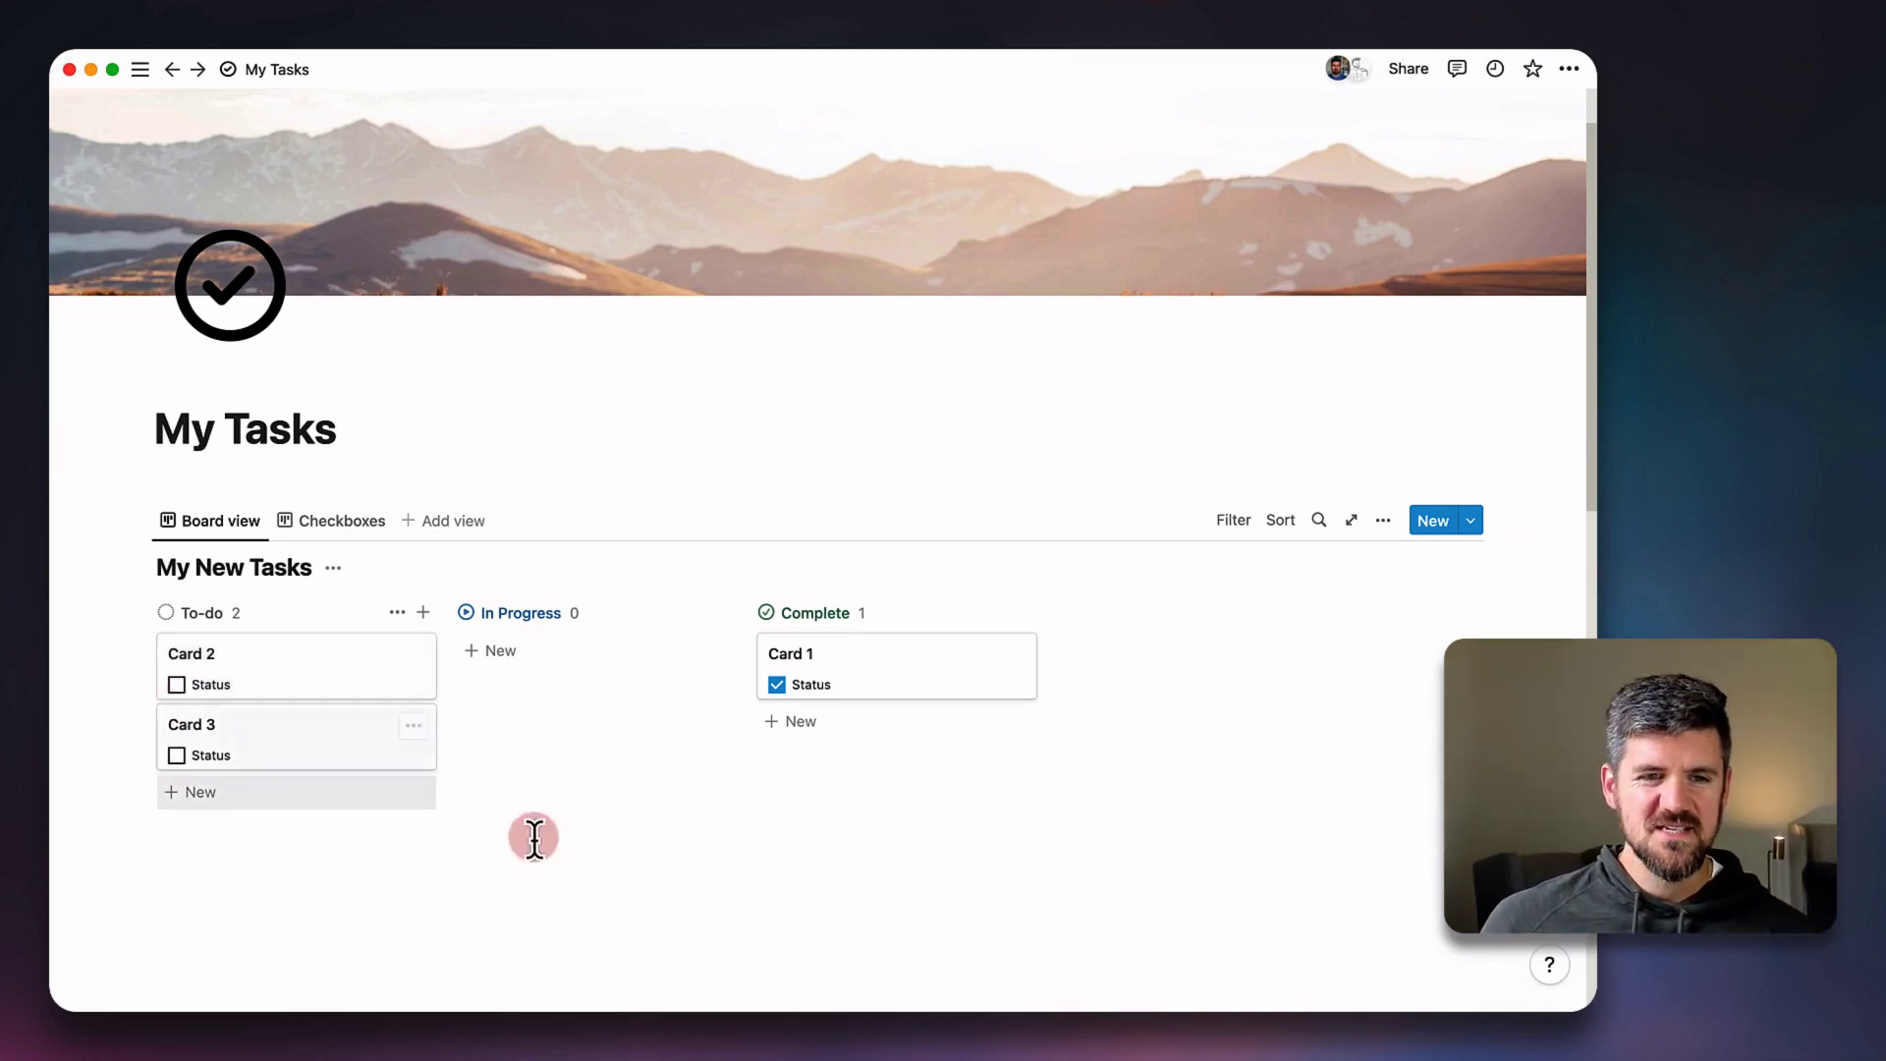
pyautogui.moveTo(242, 668); pyautogui.dragTo(522, 666)
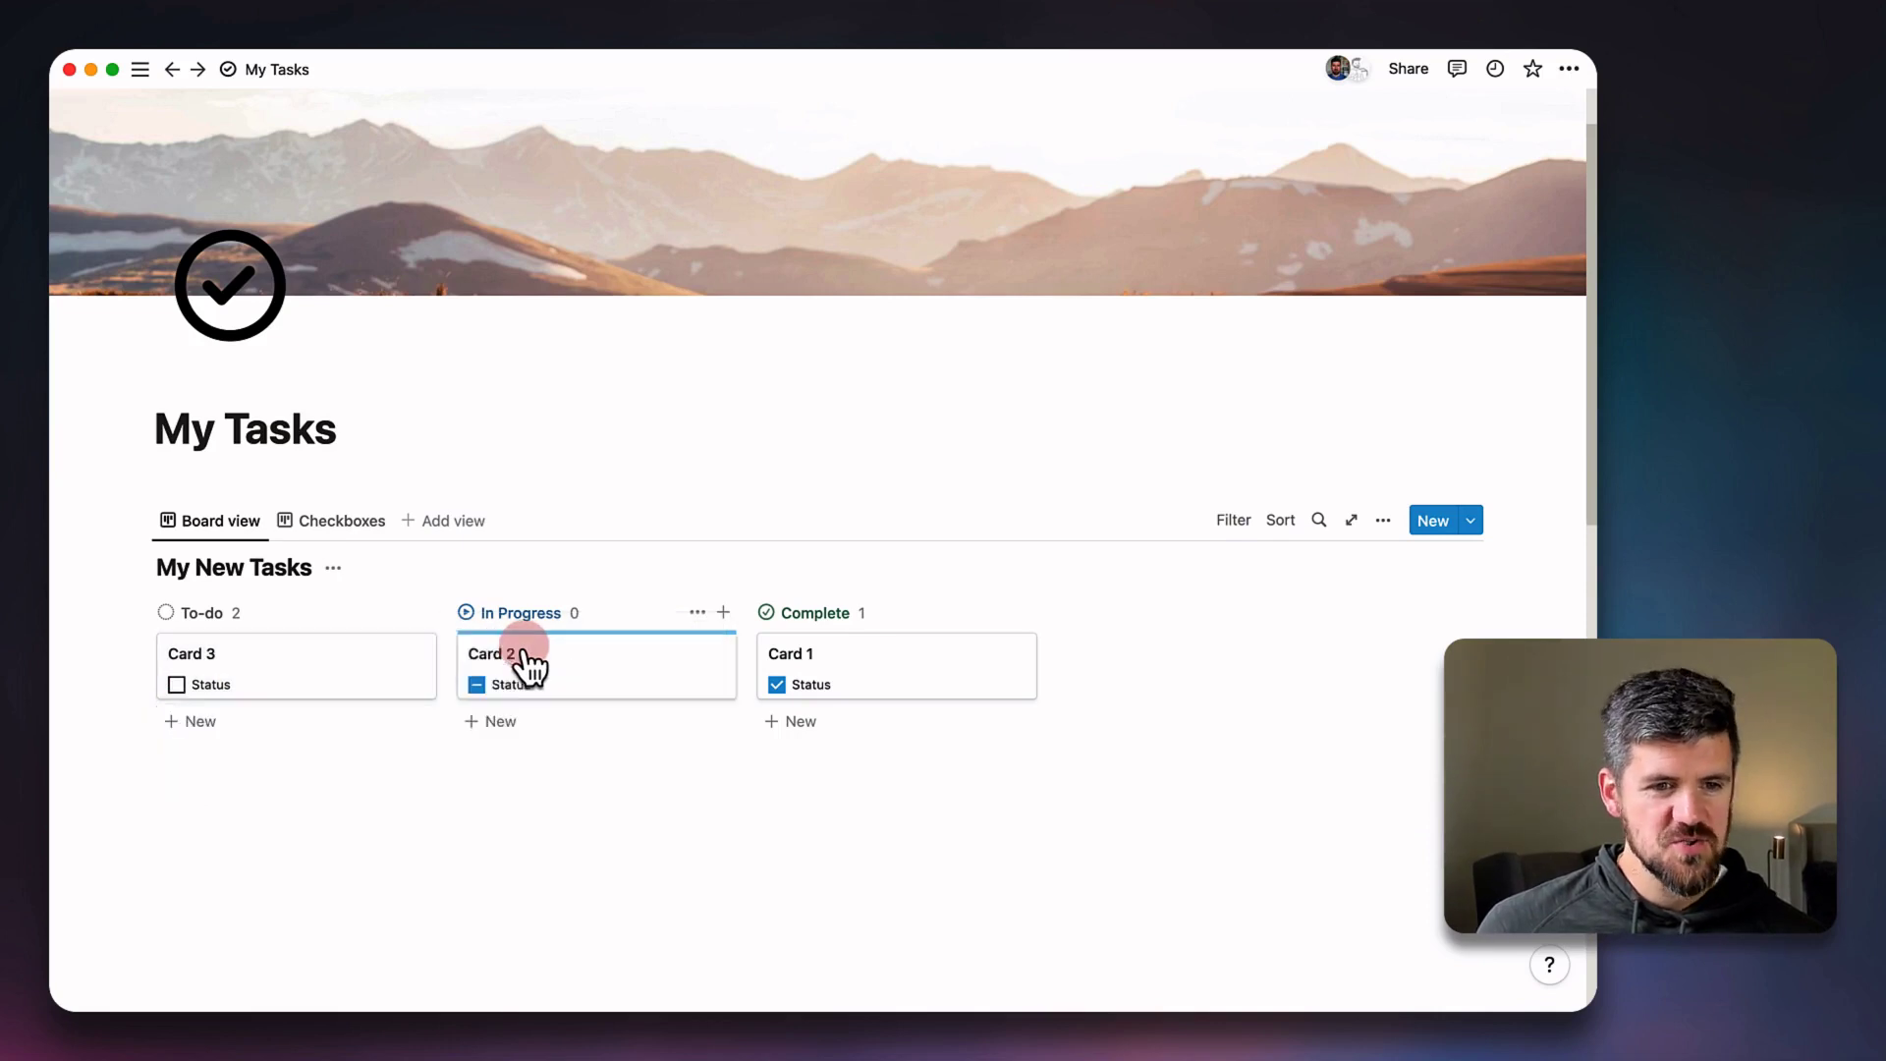
# Deselect Card 2 and switch to the Checkboxes view.
pyautogui.click(535, 879)
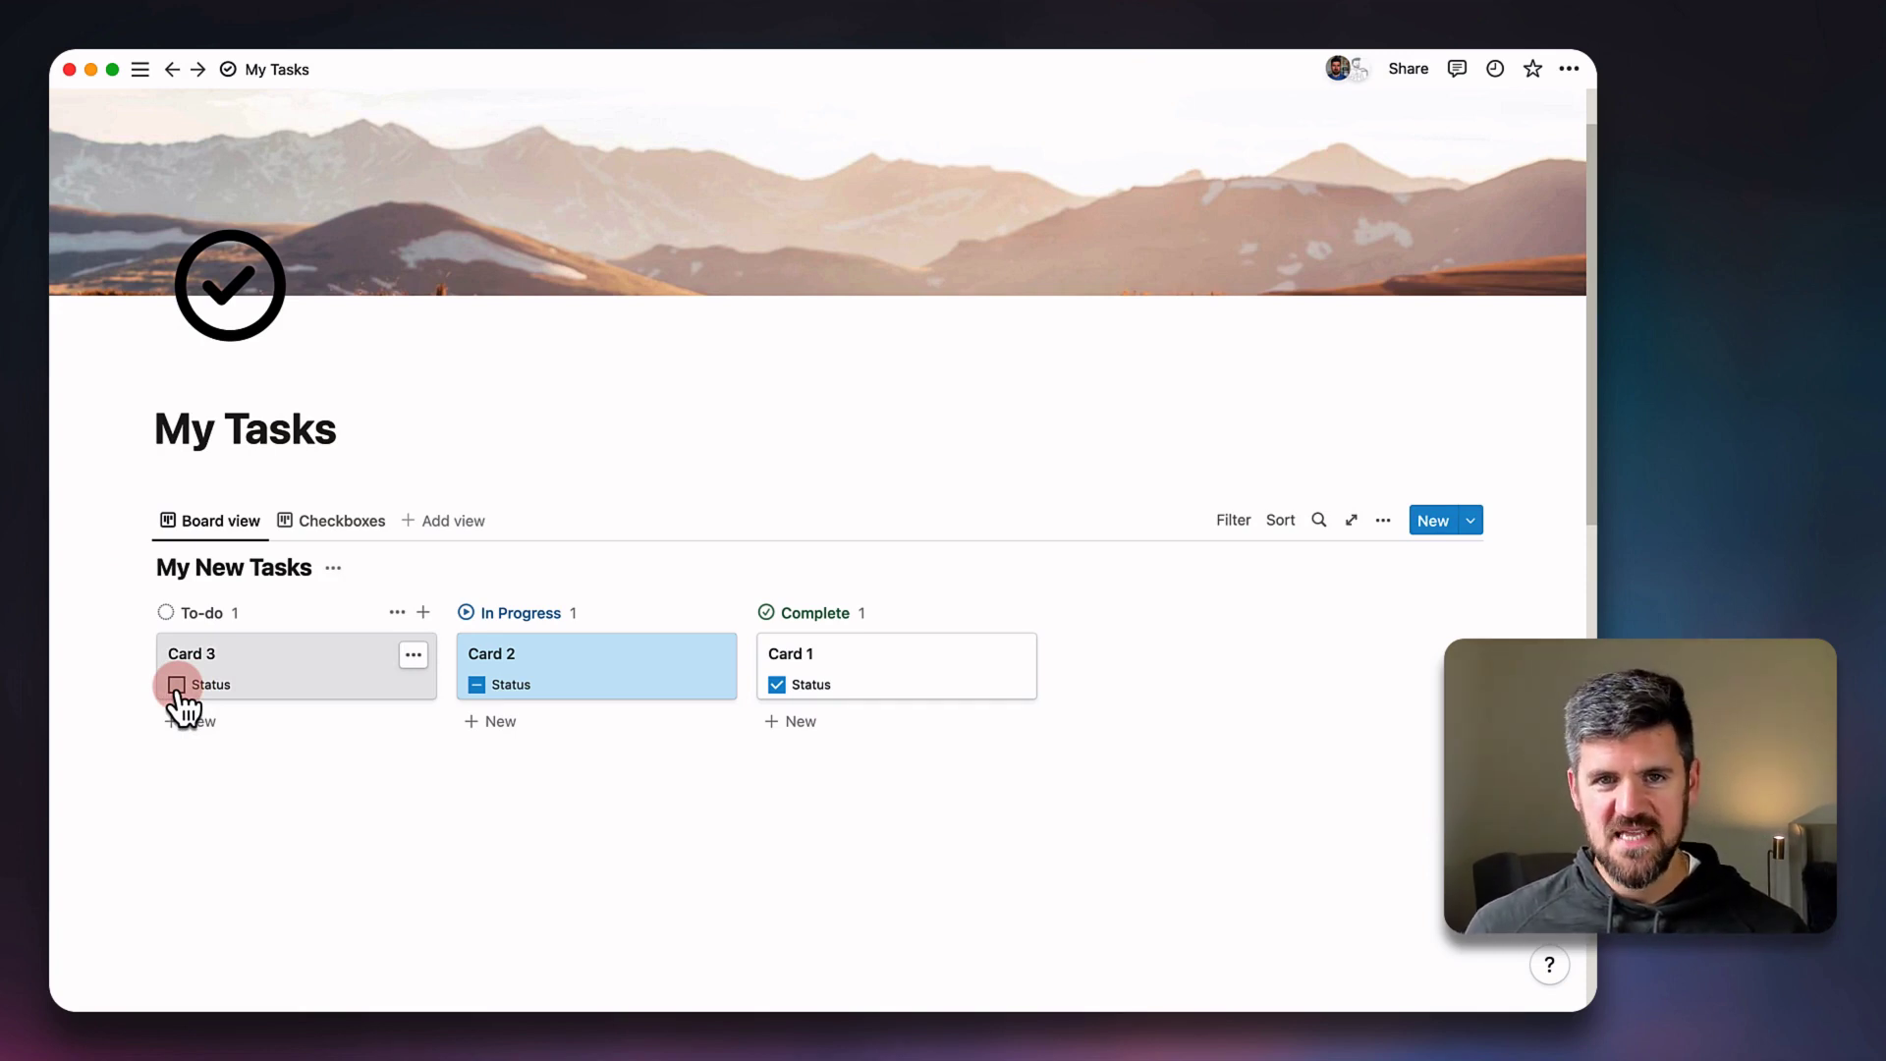
pyautogui.click(865, 908)
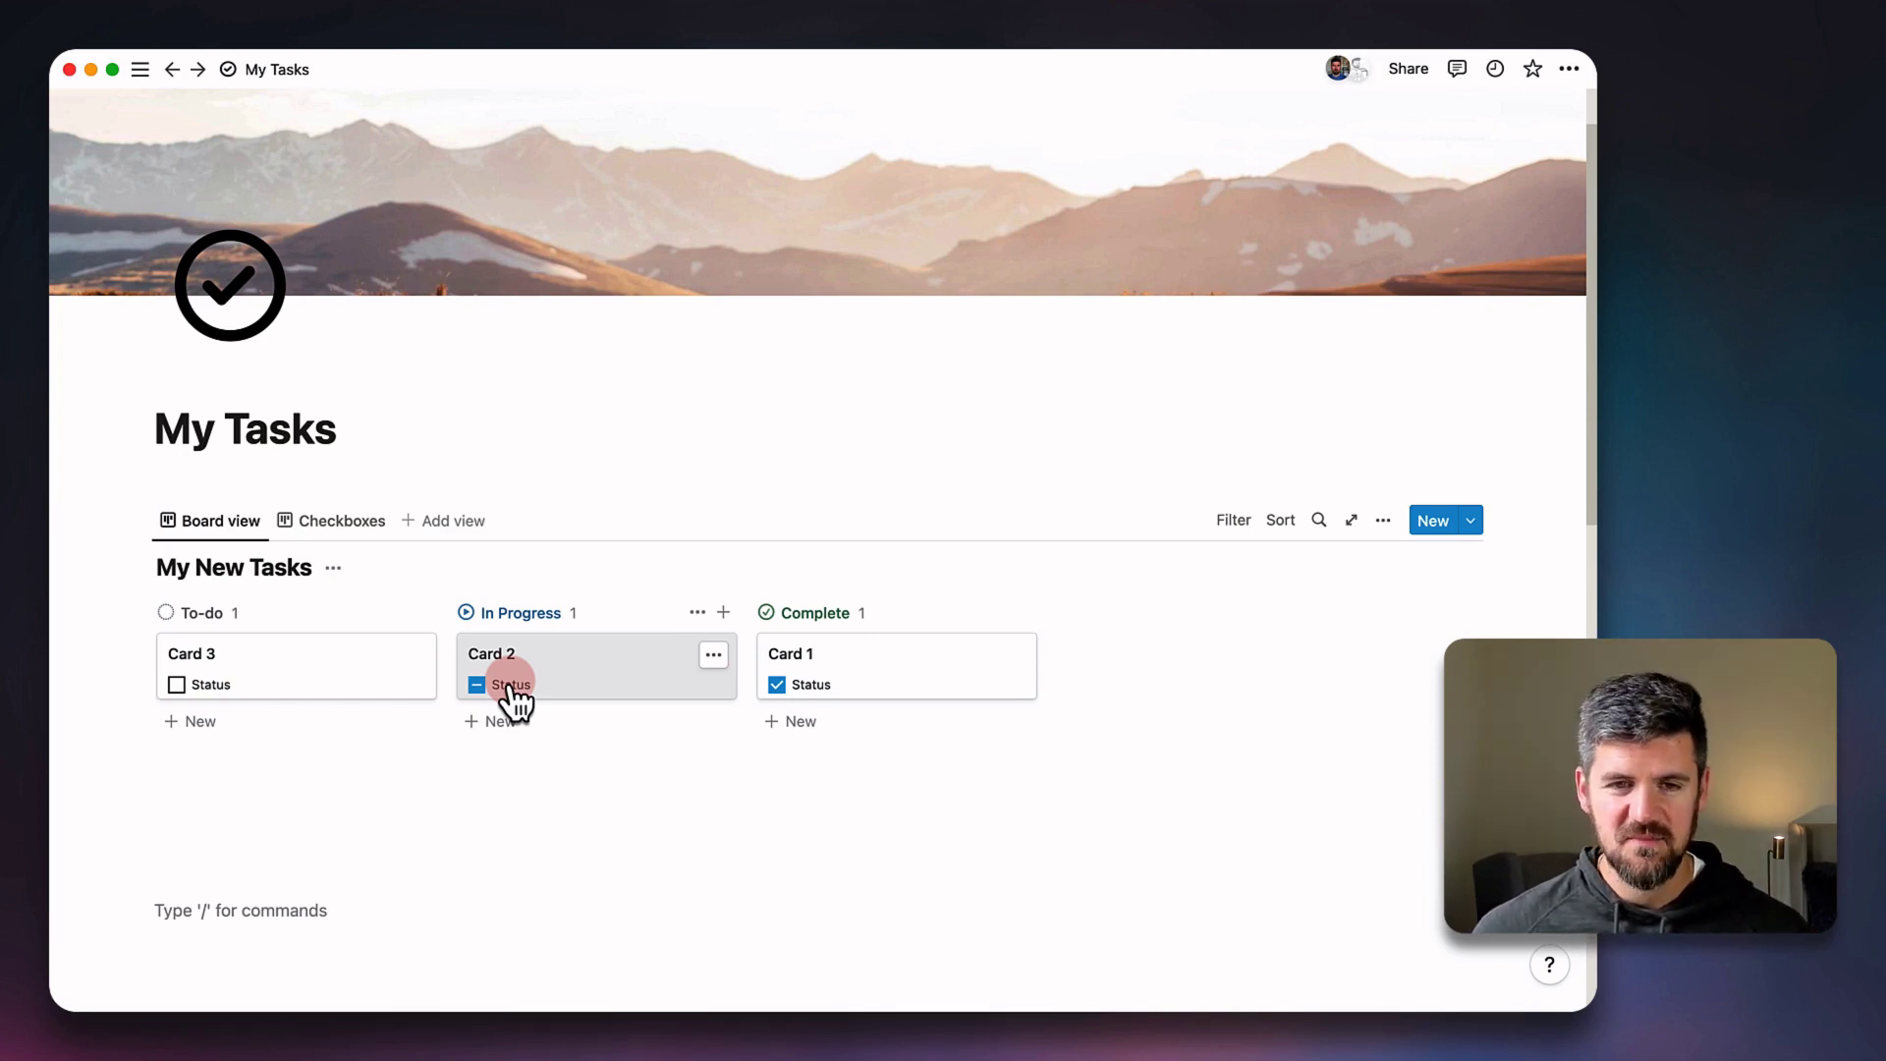
pyautogui.click(340, 520)
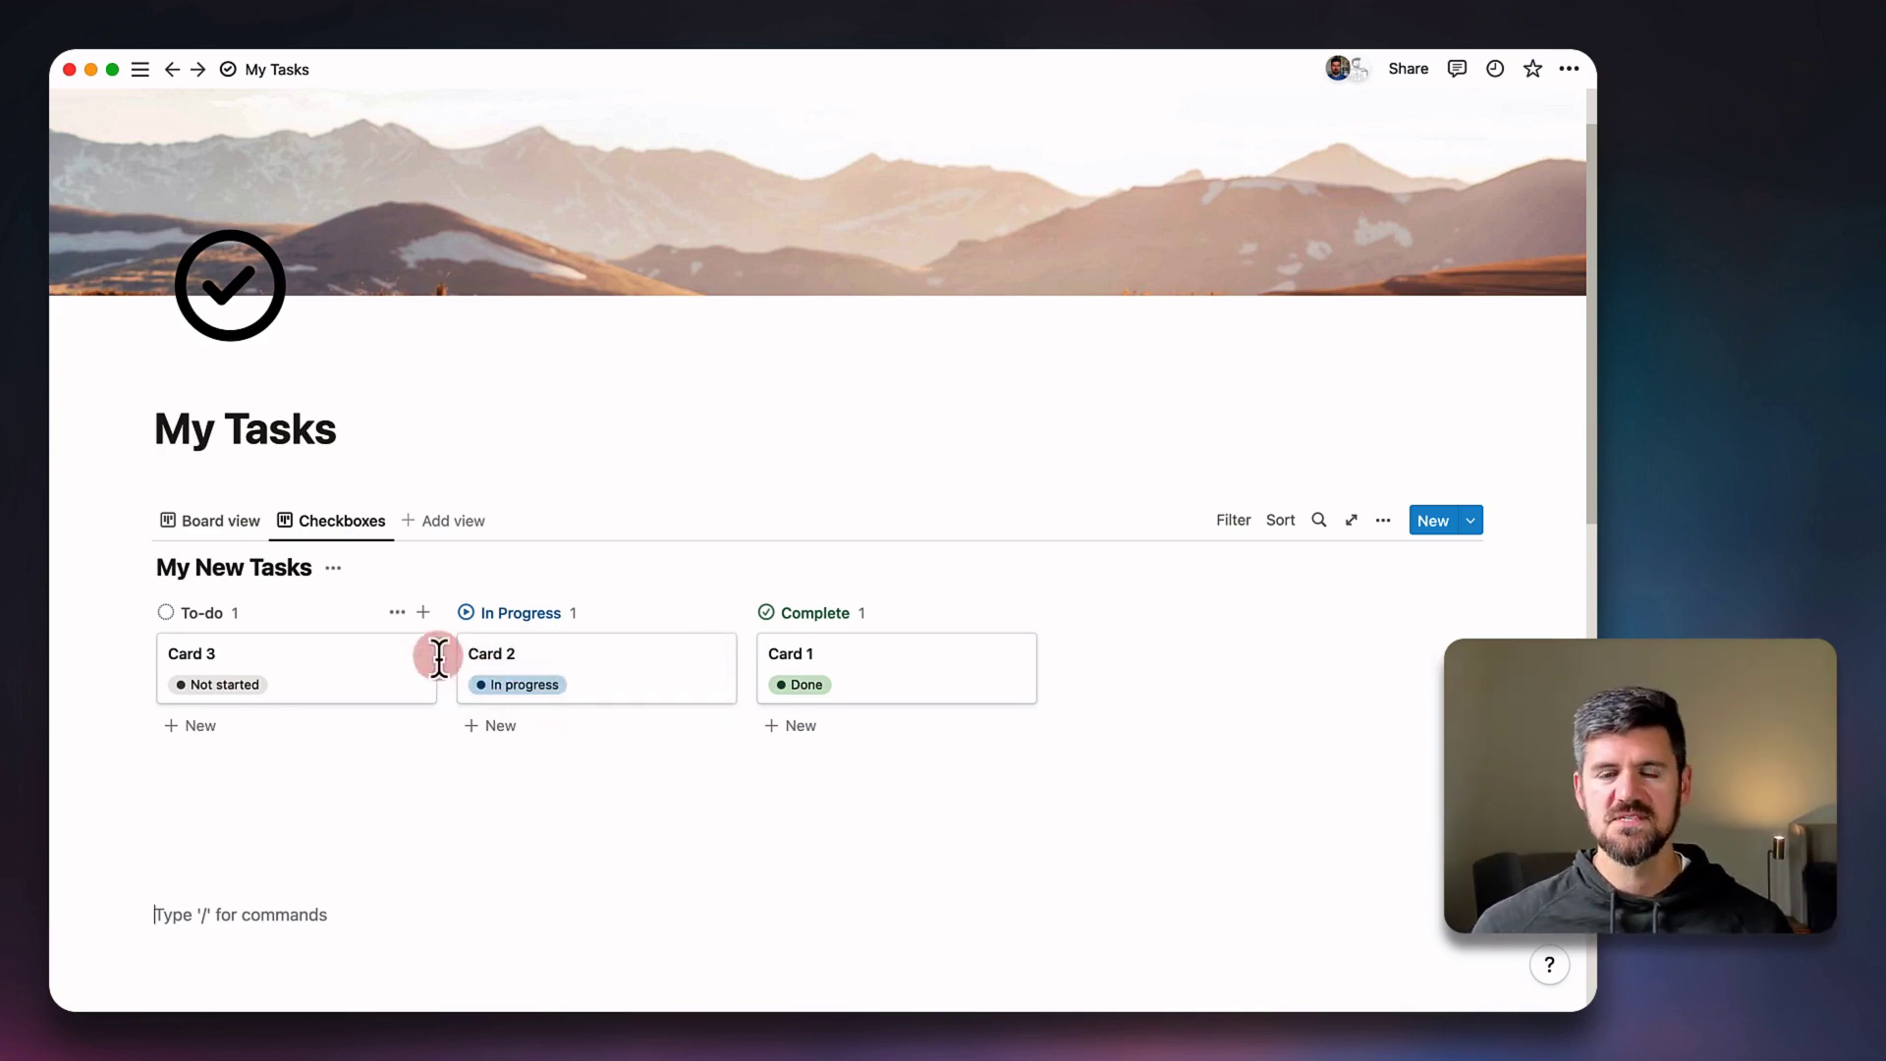
# Create and apply a new Status Alt option 'To Review' on Card 1.
pyautogui.click(818, 689)
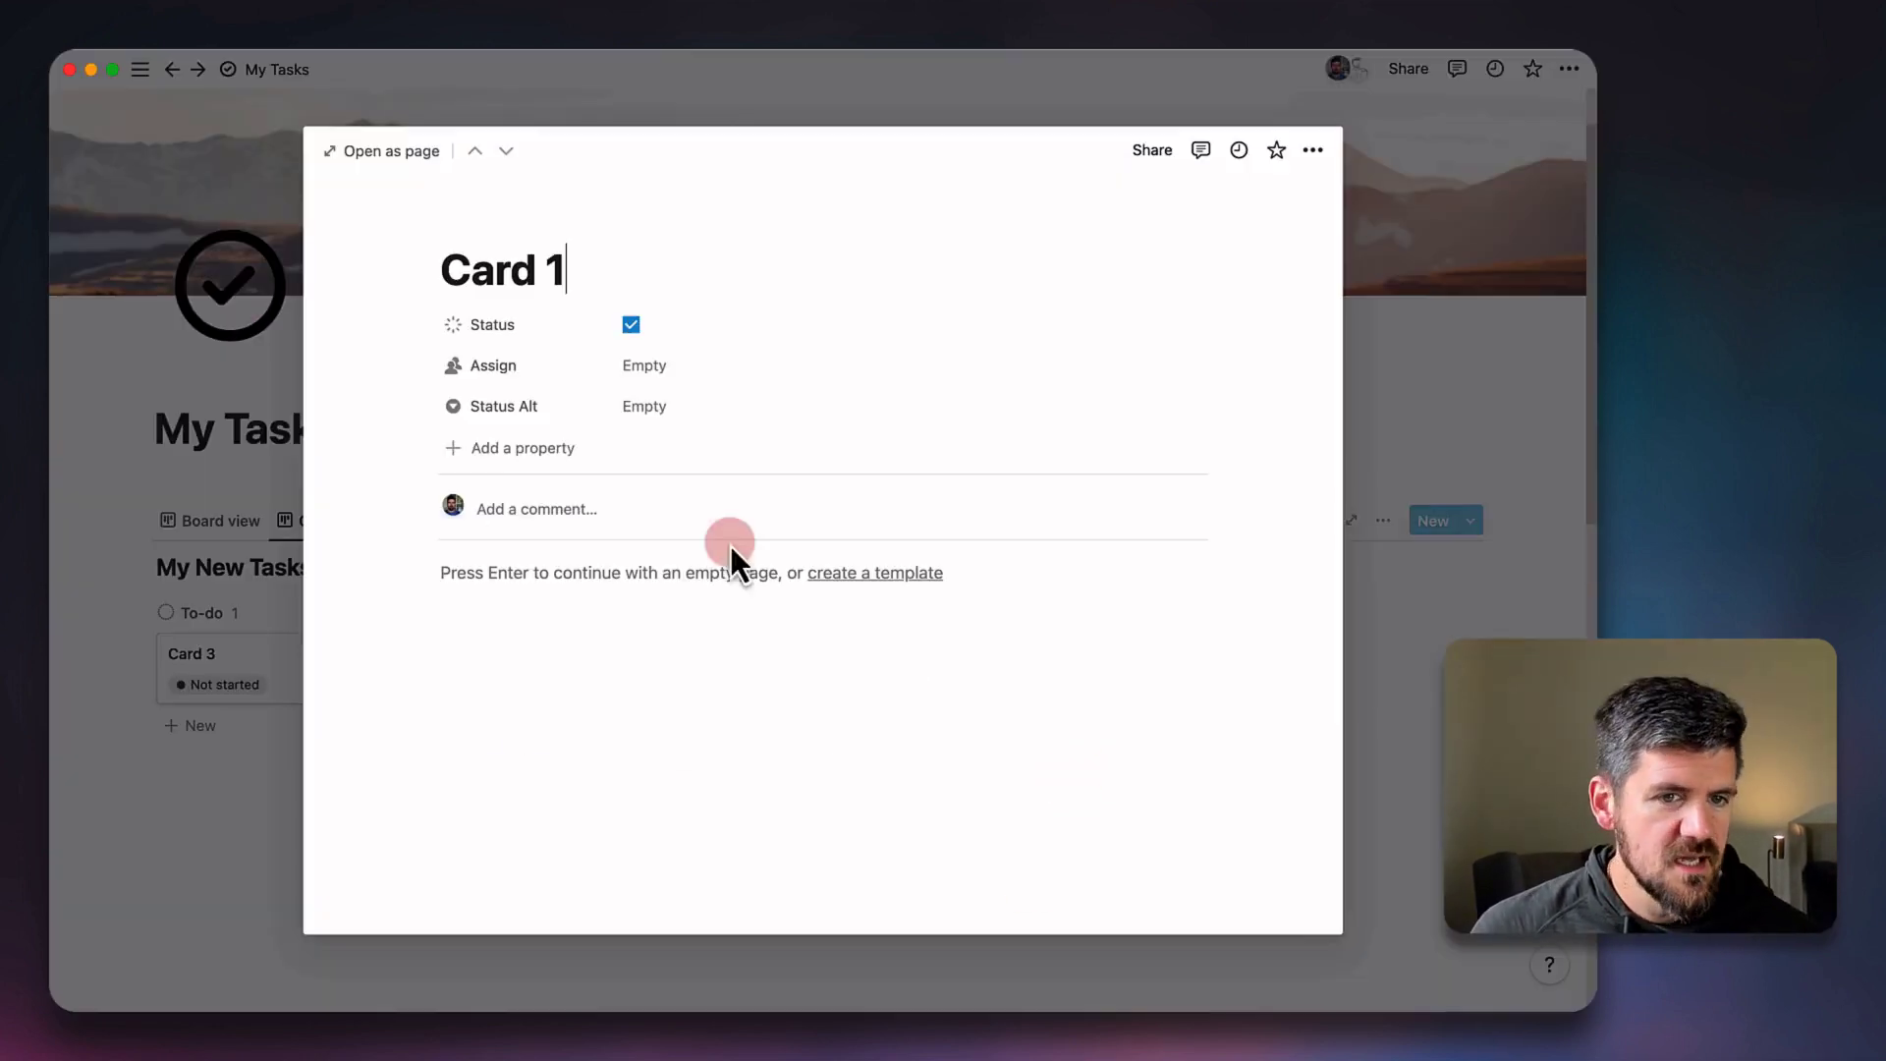
pyautogui.click(687, 411)
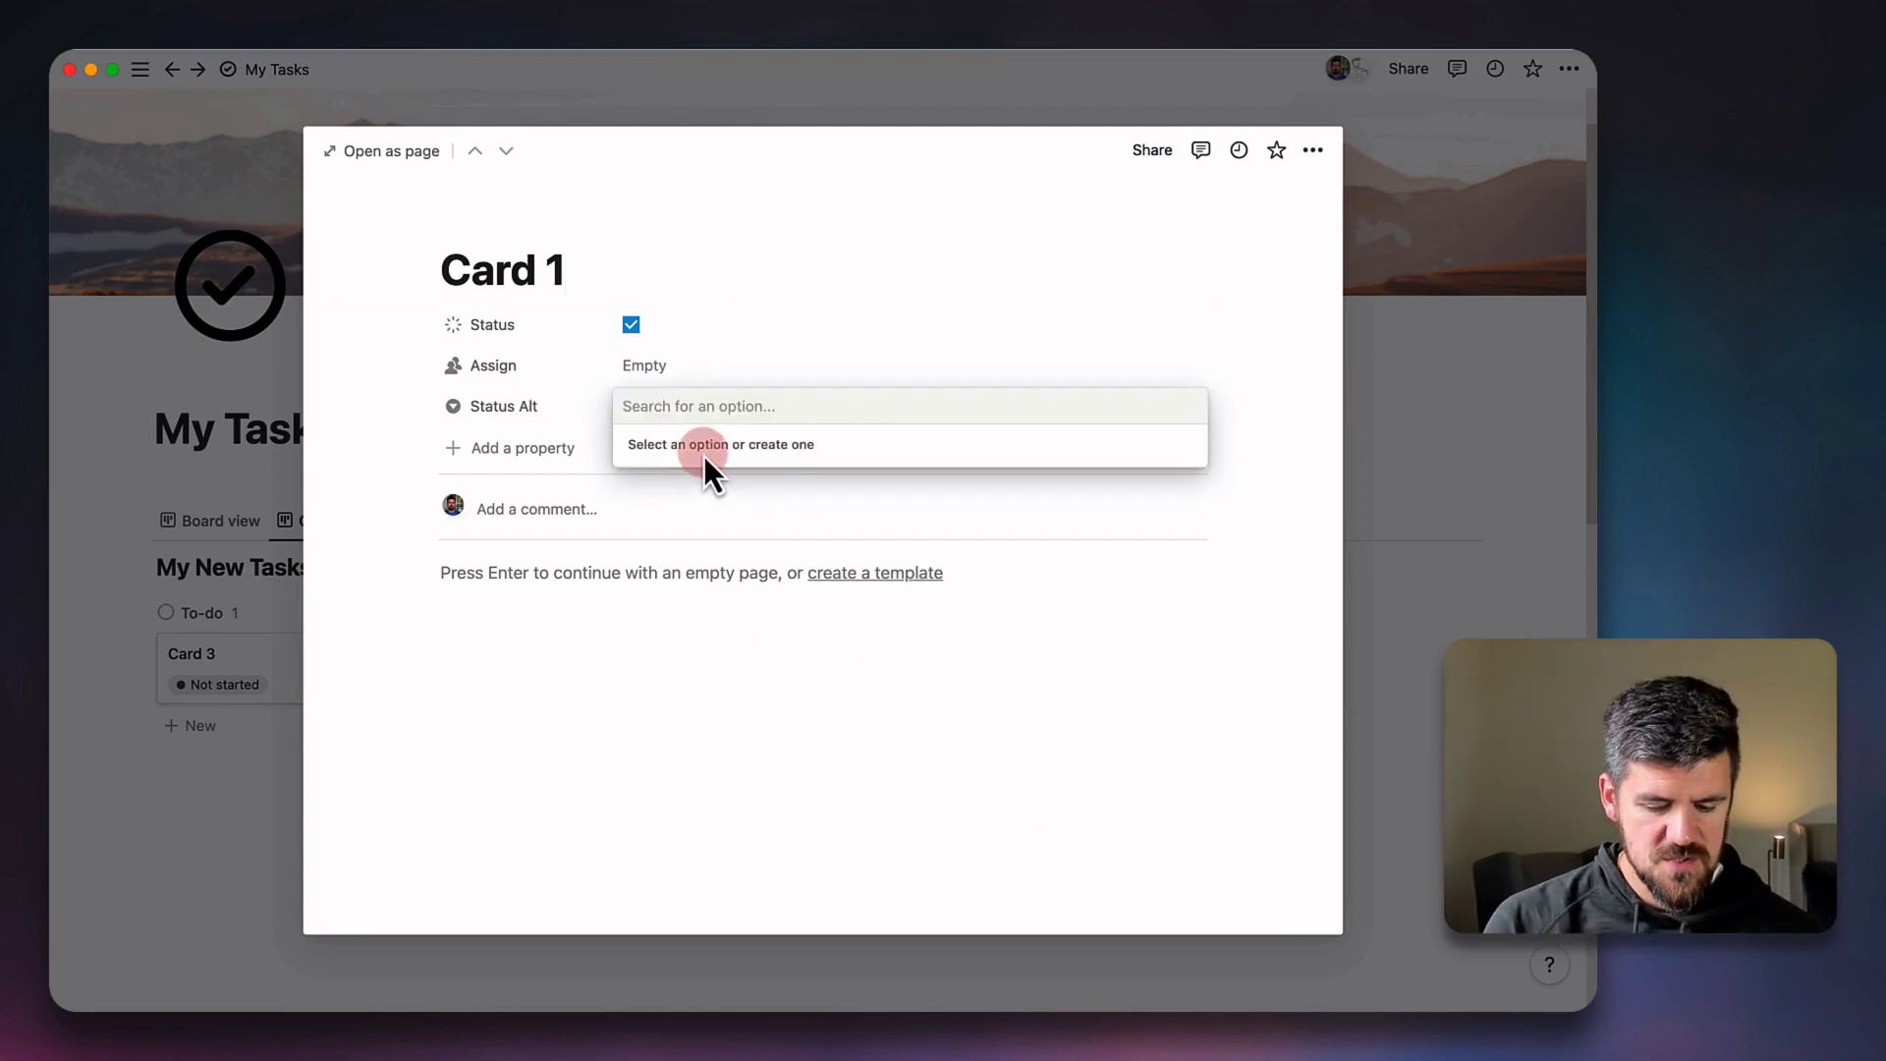
pyautogui.write('To Review')
pyautogui.click(762, 489)
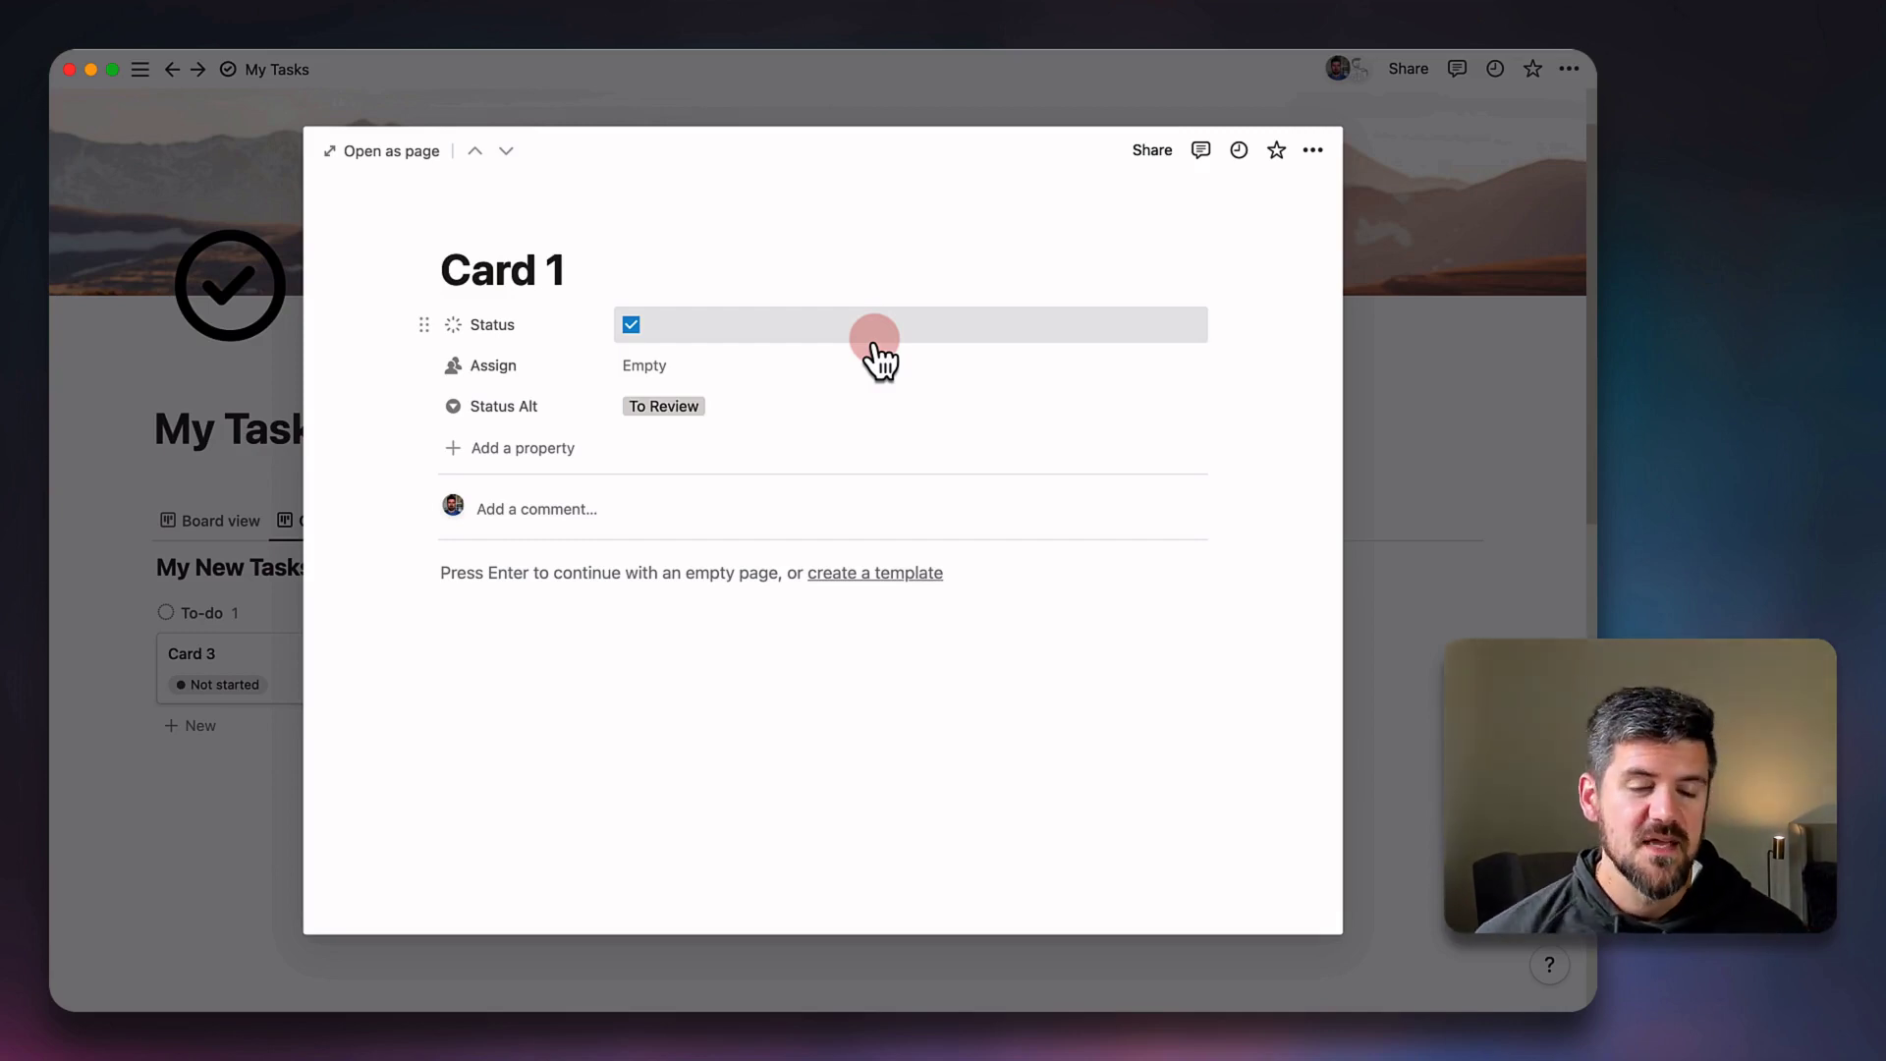
pyautogui.press('Escape')
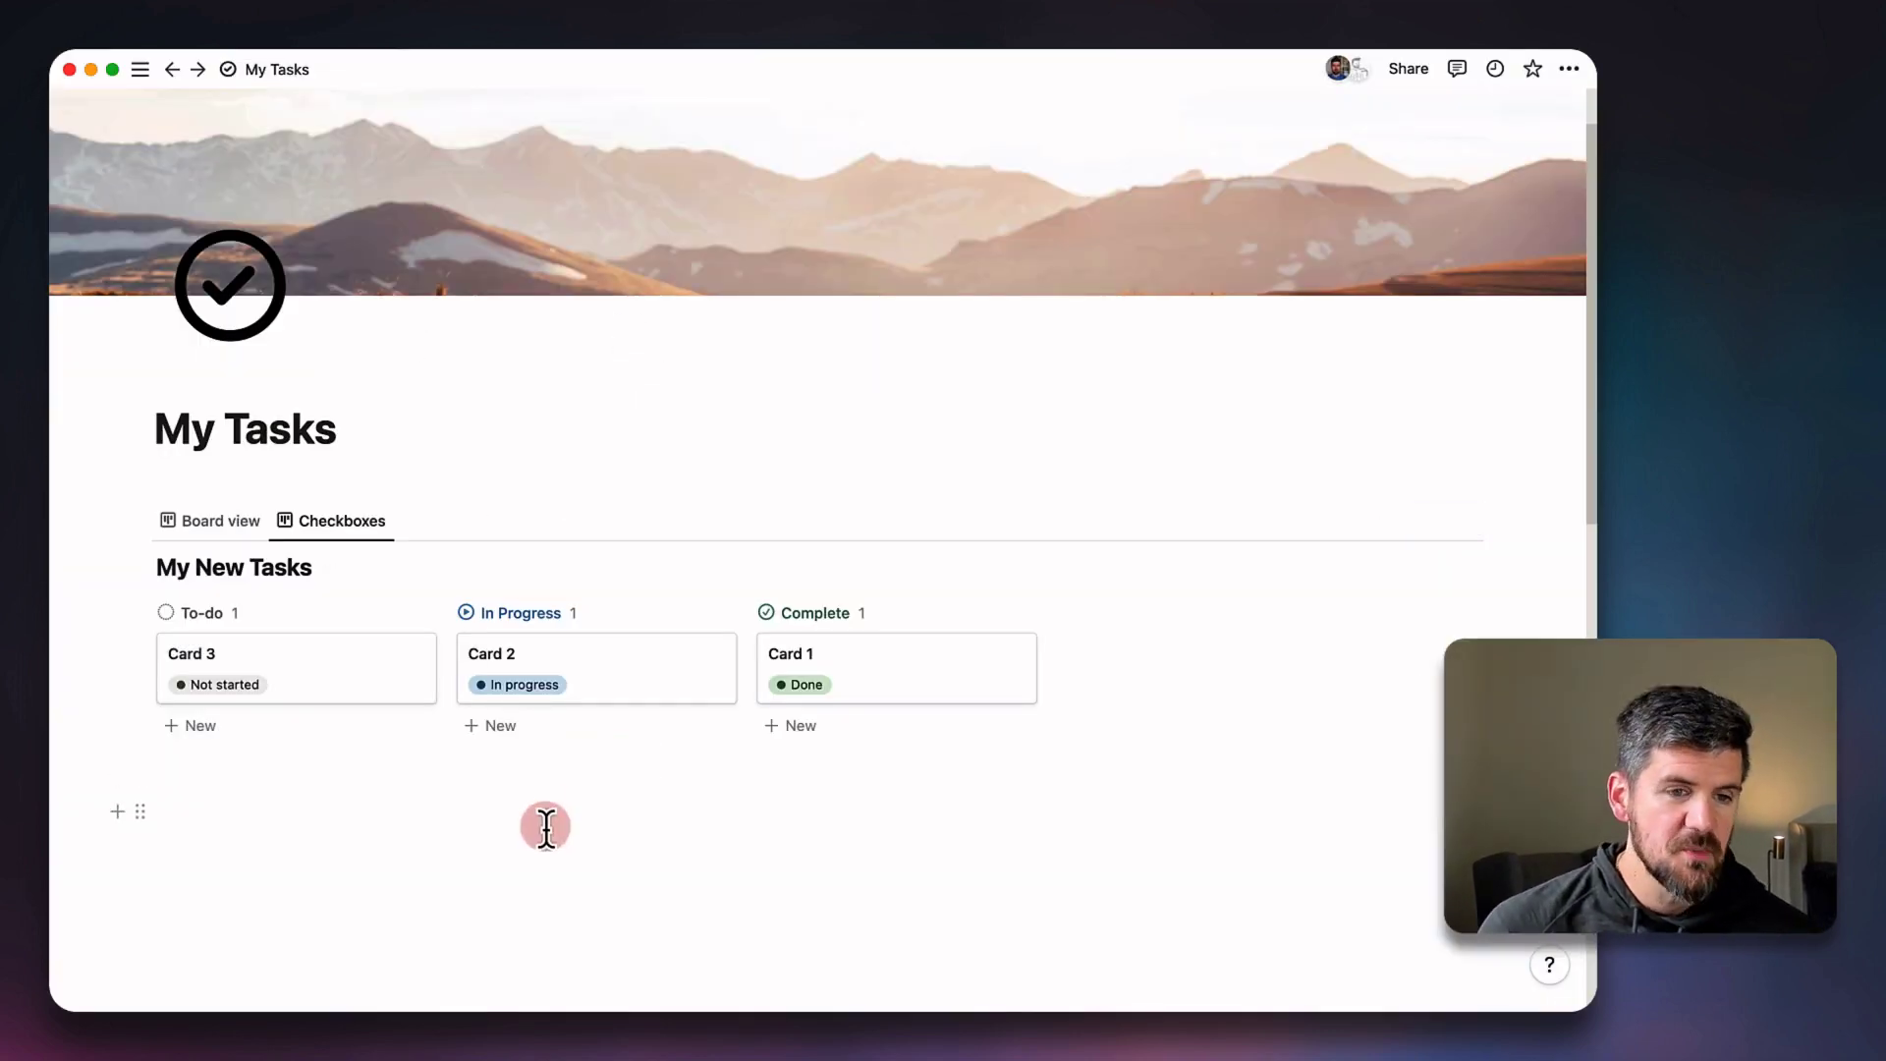